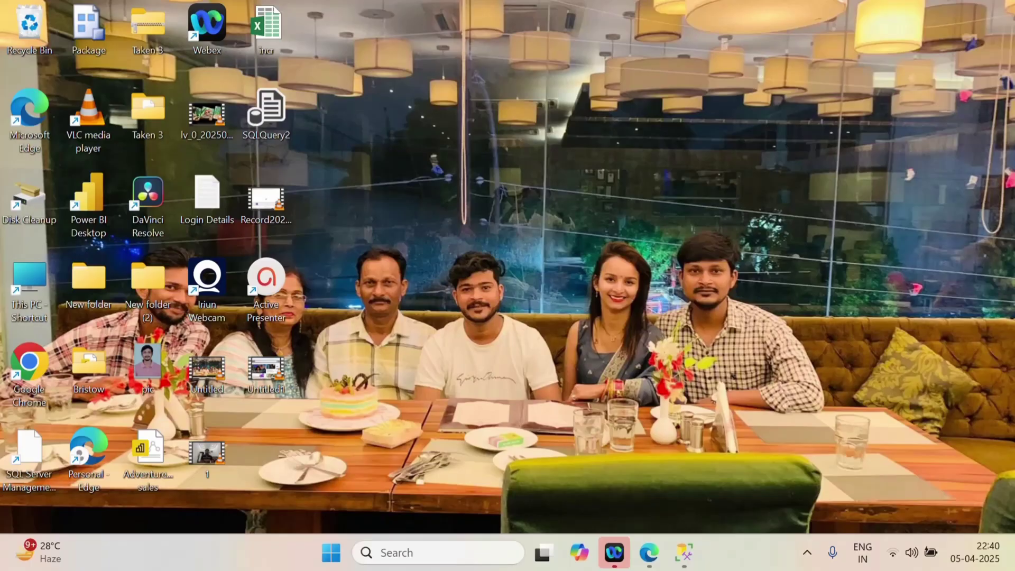
- Switch to SQL Server Management Studio and expand the server's Databases node in the object tree
left_click(766, 221)
left_click(750, 313)
left_click(684, 552)
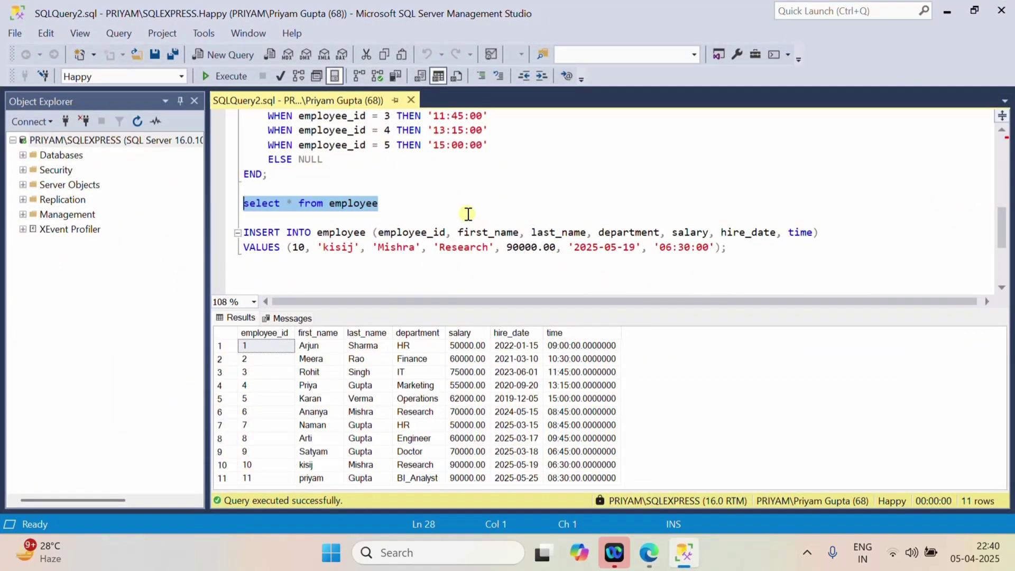
left_click(423, 208)
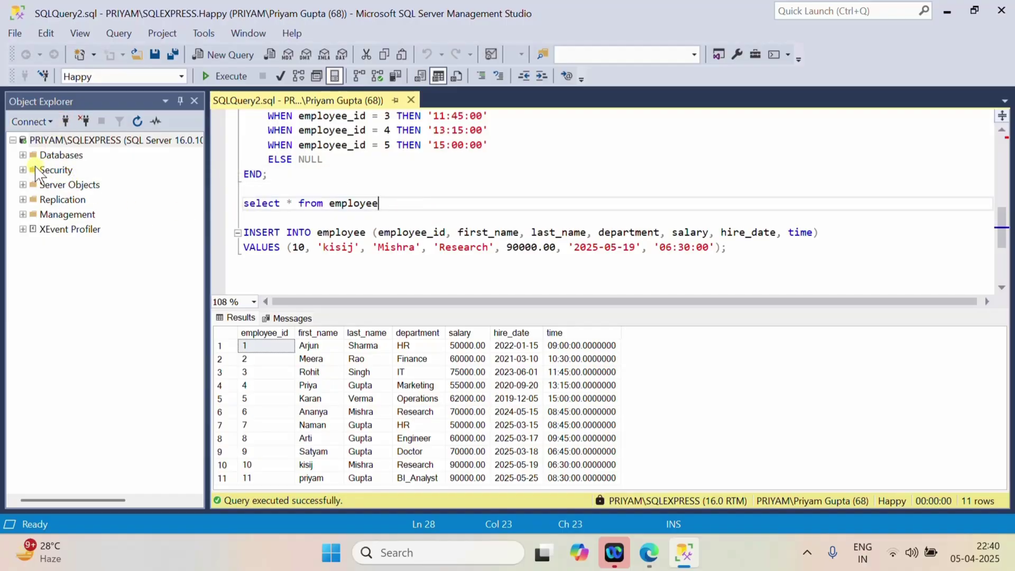
left_click(23, 156)
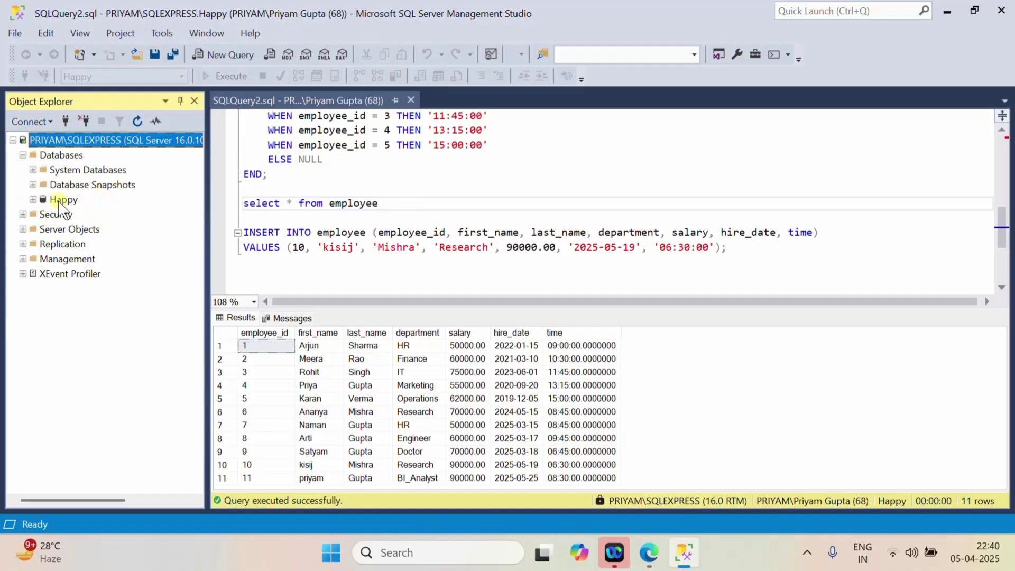
- Execute only the "select * from employee" statement to view the source table's rows
left_click(403, 208)
key("shift+Home")
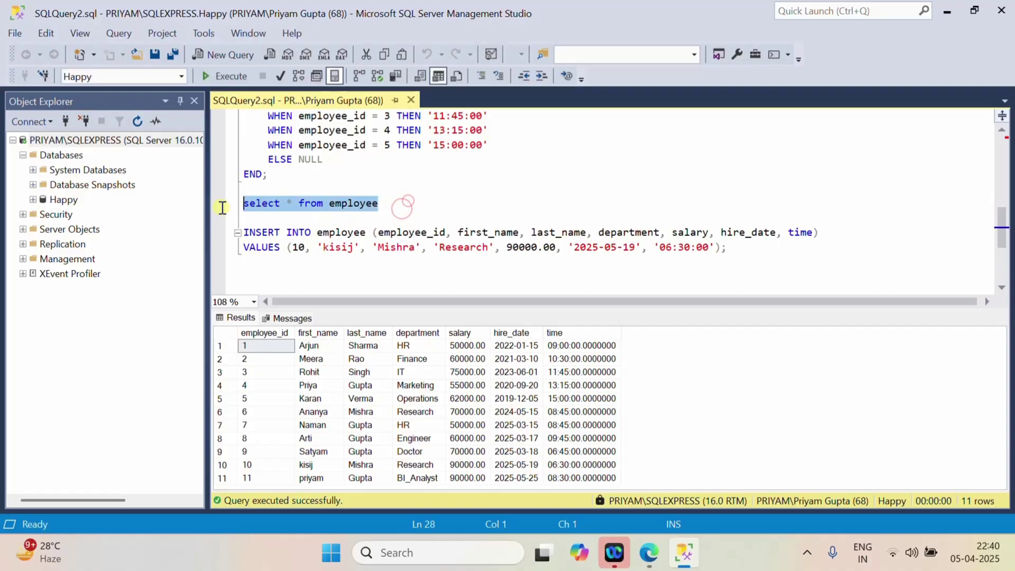
left_click(224, 76)
- Switch to Microsoft Fabric in Edge and create a new data pipeline named Happy in the open workspace
left_click(649, 555)
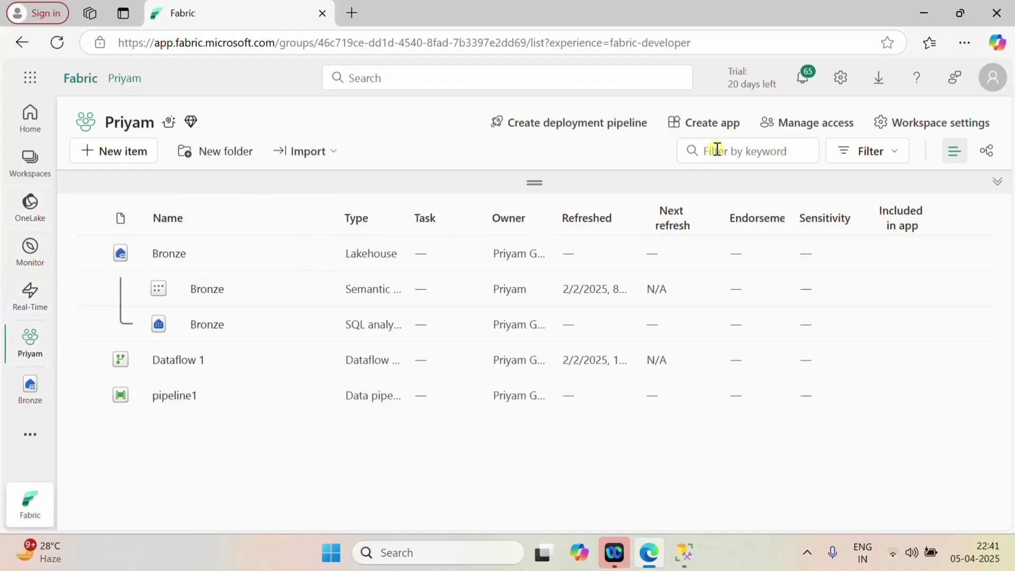
left_click(129, 152)
left_click(611, 277)
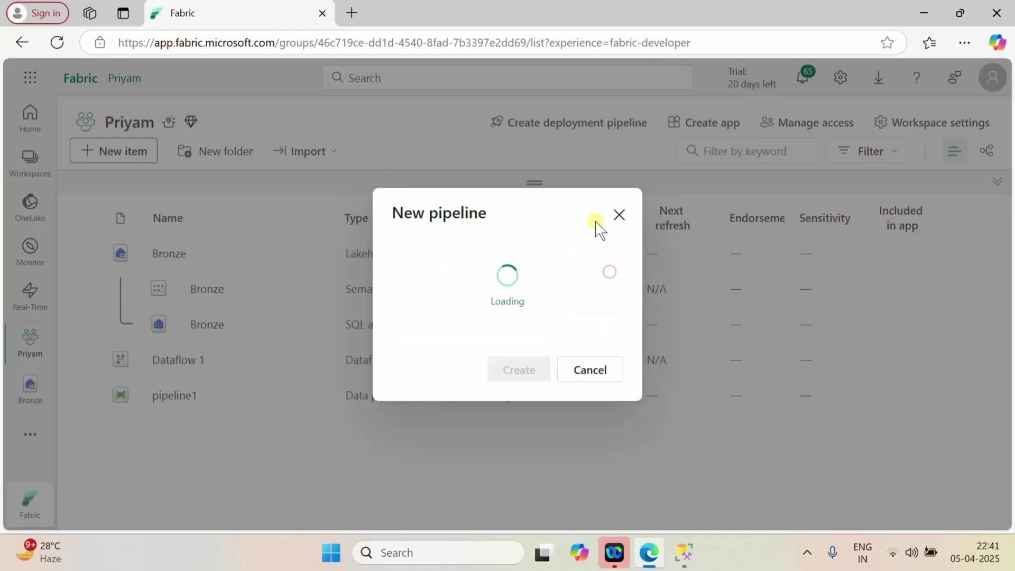
key("BackSpace")
type("3")
key("ctrl+a")
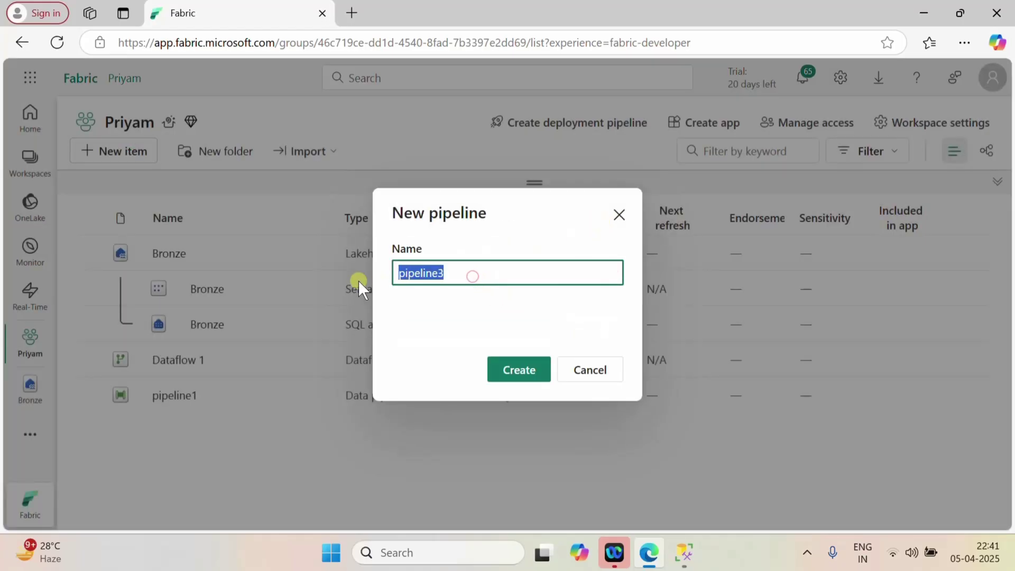
key("BackSpace")
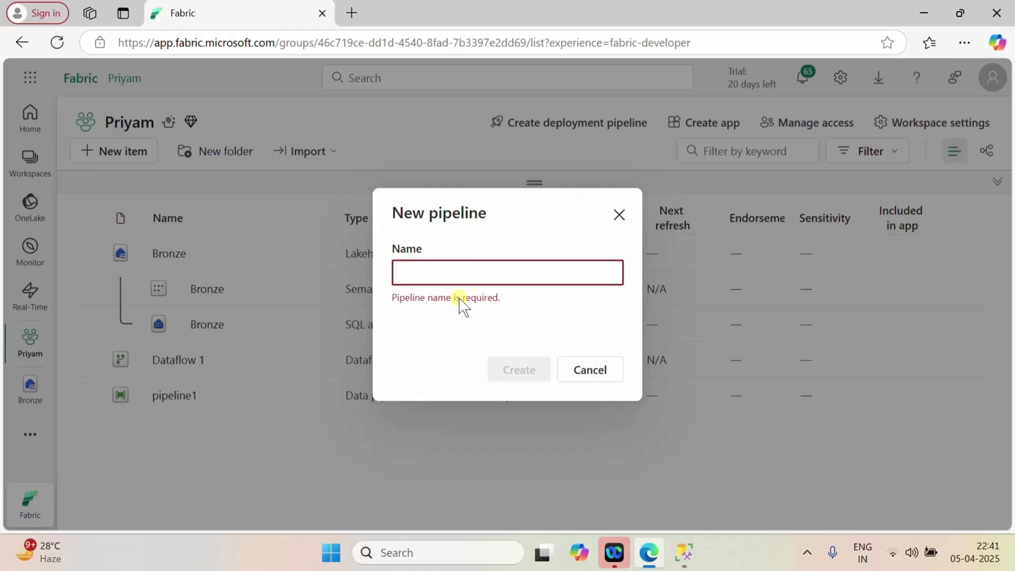
type("Happy")
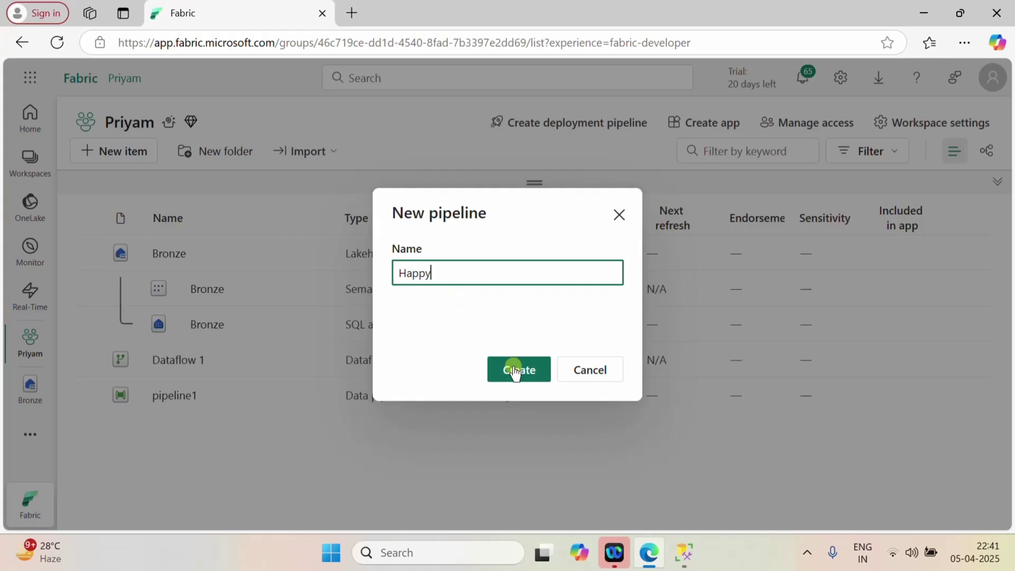
left_click(516, 369)
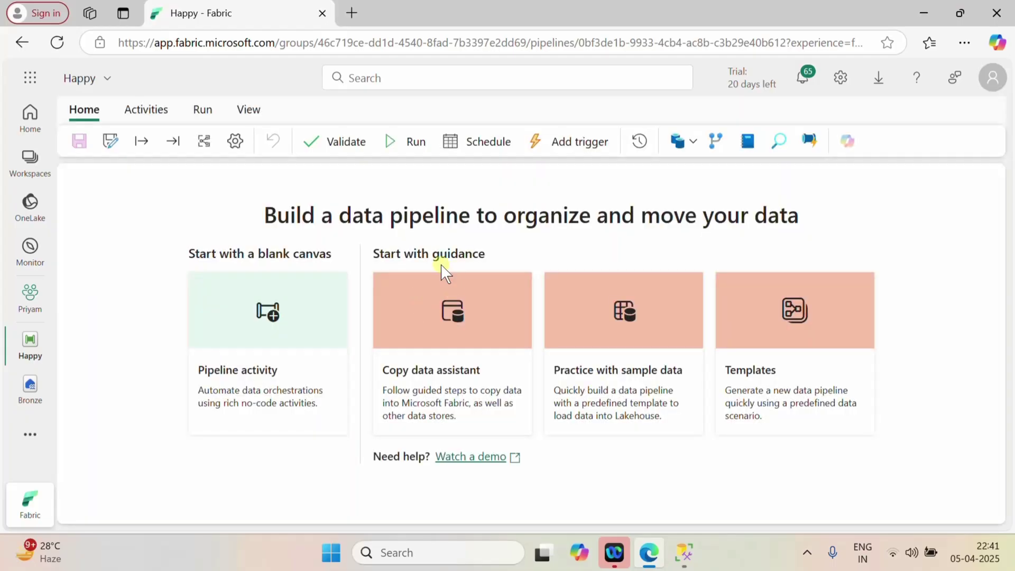
- Add a Copy data activity to the middle of the pipeline canvas and name it Emp3
left_click(691, 142)
left_click(721, 175)
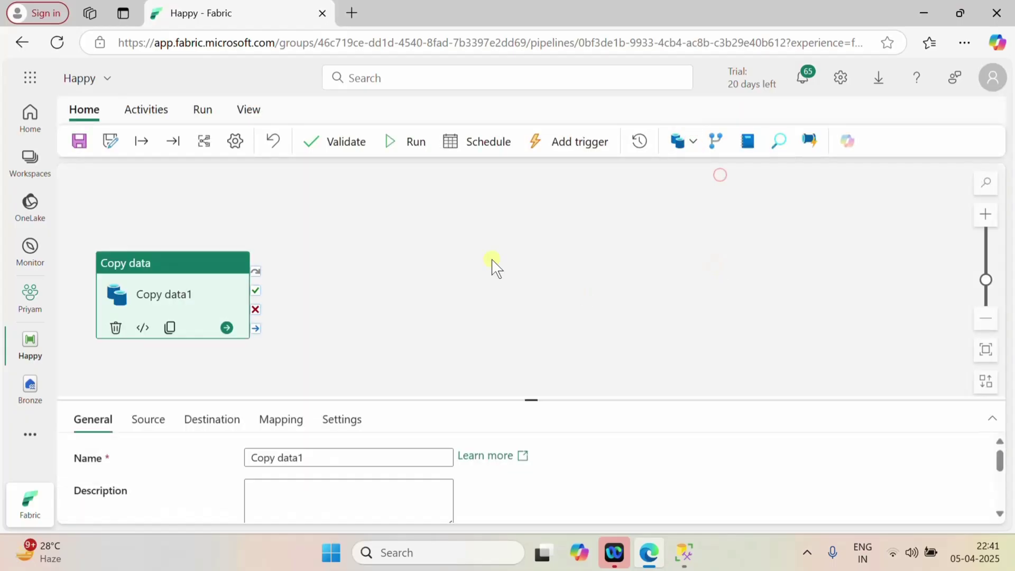
left_click_drag(168, 275, 465, 222)
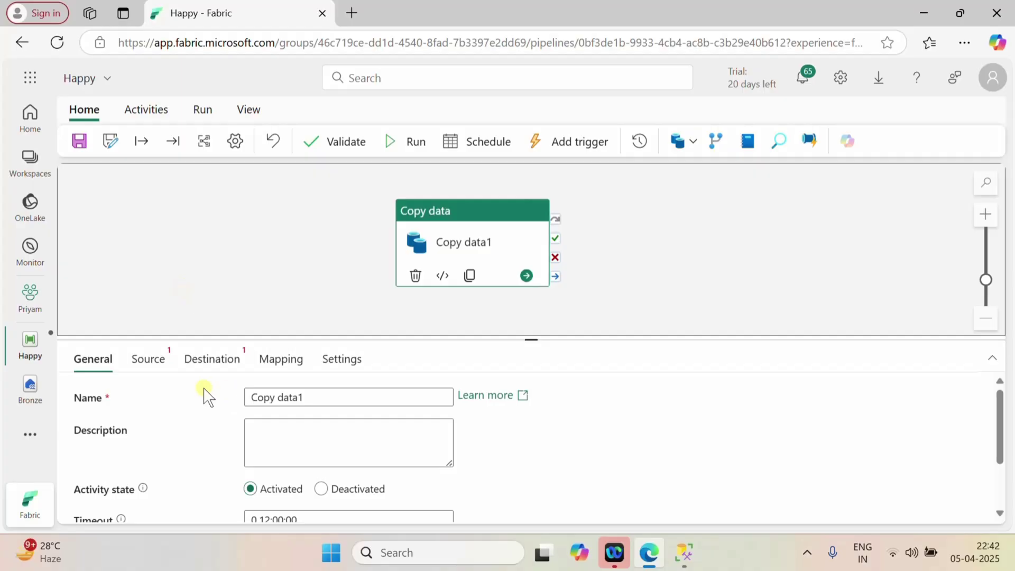
left_click_drag(309, 397, 226, 397)
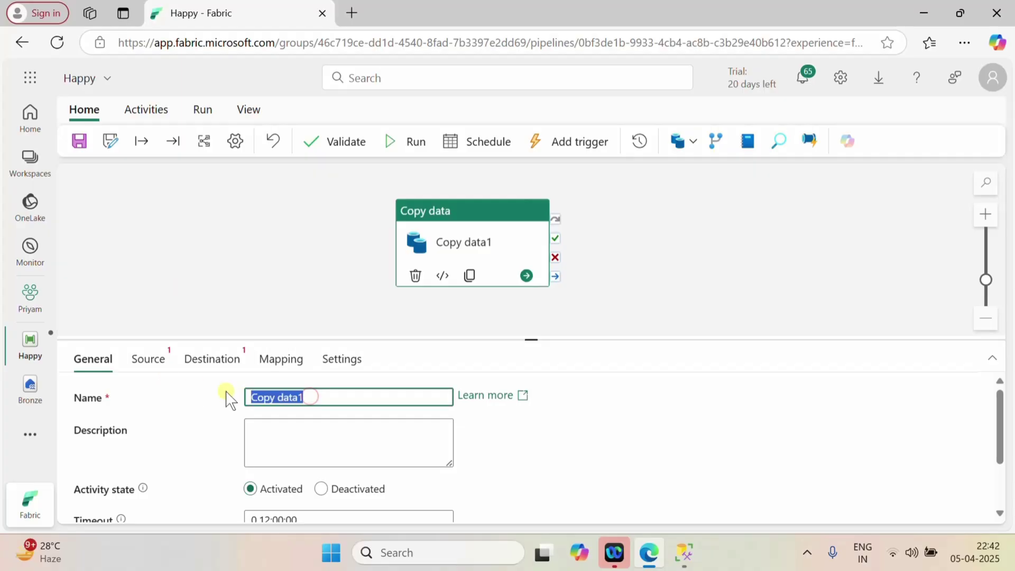
key("BackSpace")
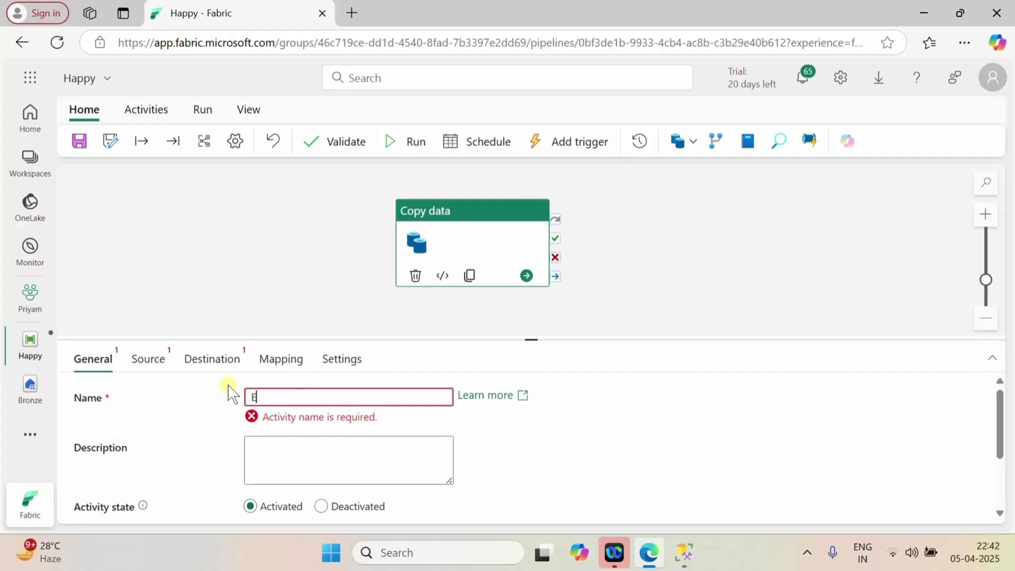
type("Emp3")
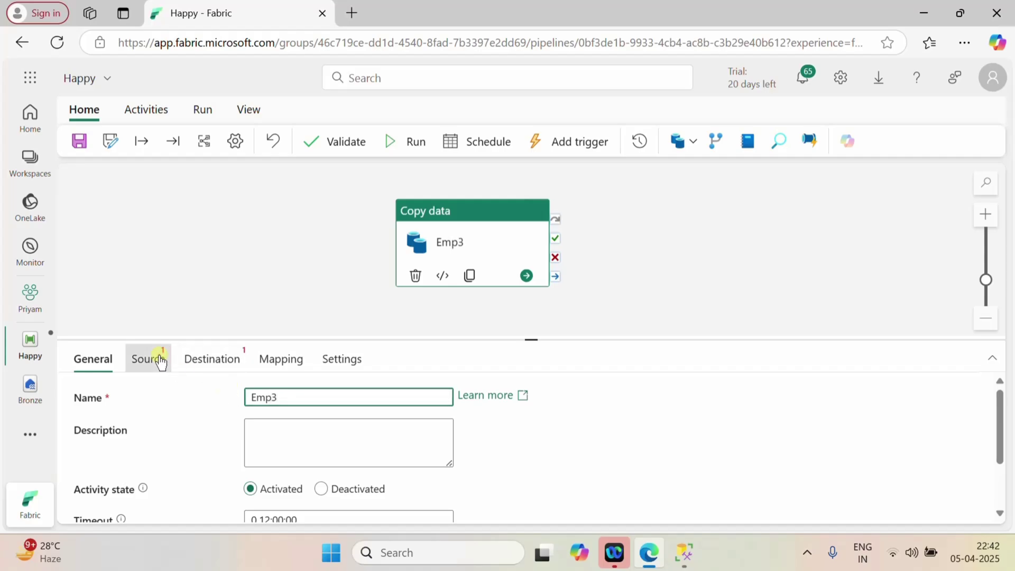
- Set the Emp3 activity's source to the existing sqlexpress connection with SQL server as the connection type
left_click(159, 357)
left_click(353, 399)
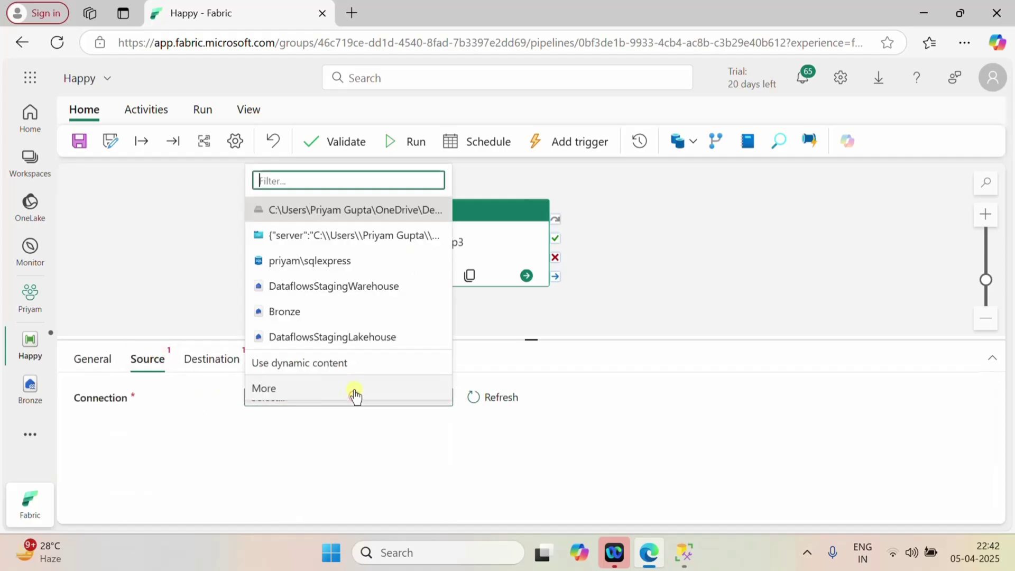
left_click(312, 260)
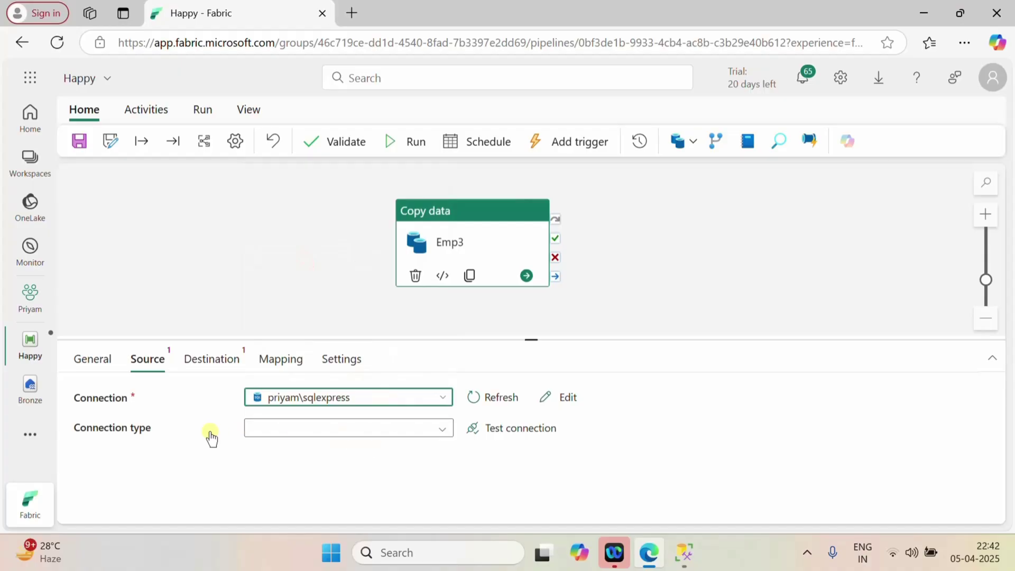
left_click(338, 436)
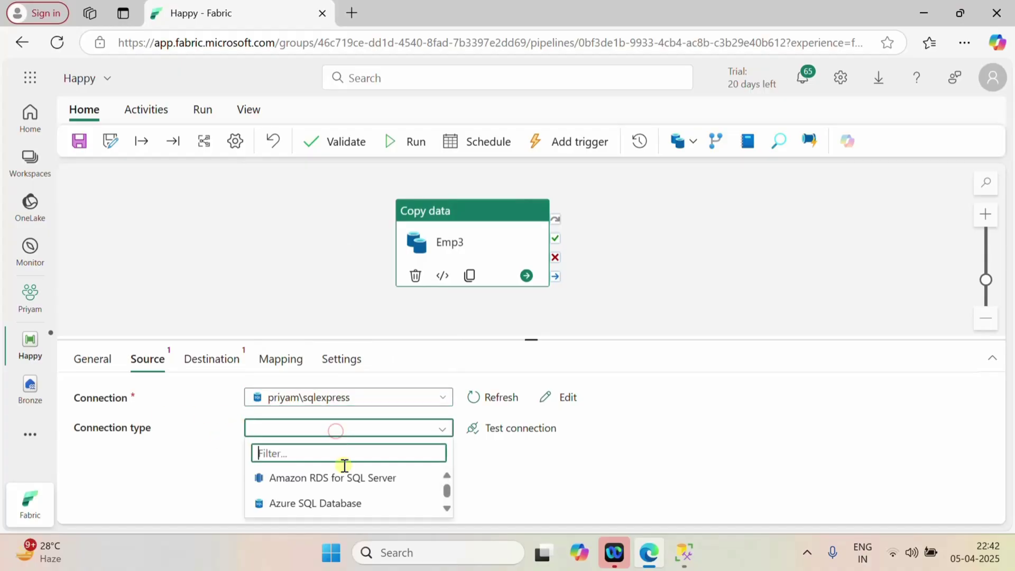
scroll(344, 484, "down", 3)
left_click(320, 506)
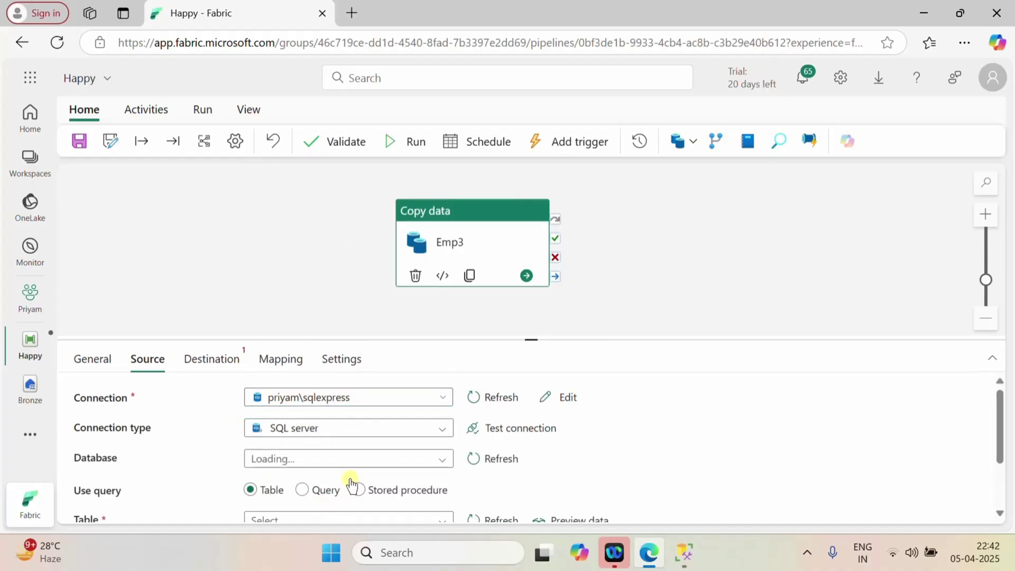
- Choose Happy as the source database for the Emp3 activity
left_click(392, 461)
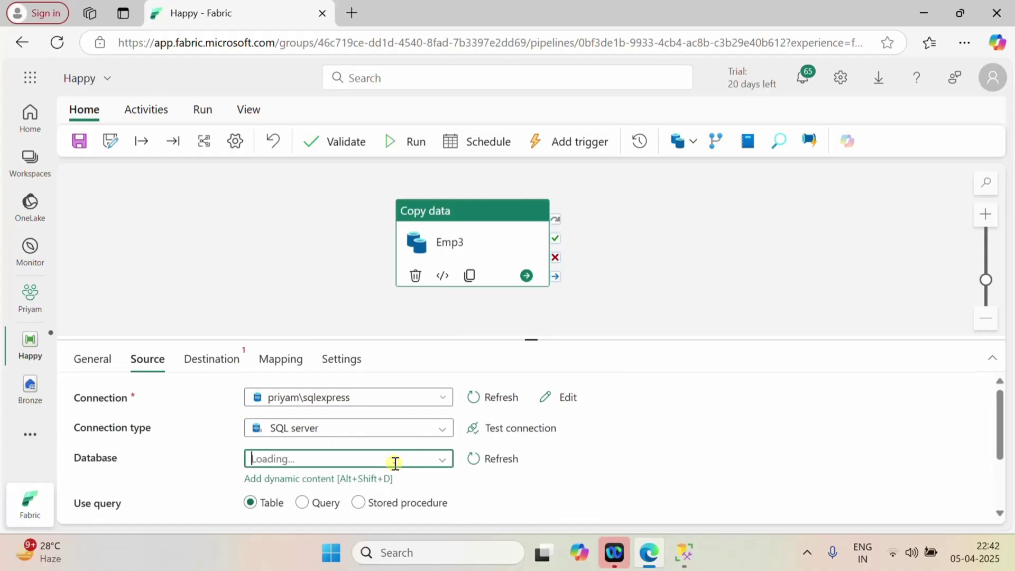
left_click(434, 459)
scroll(361, 510, "down", 2)
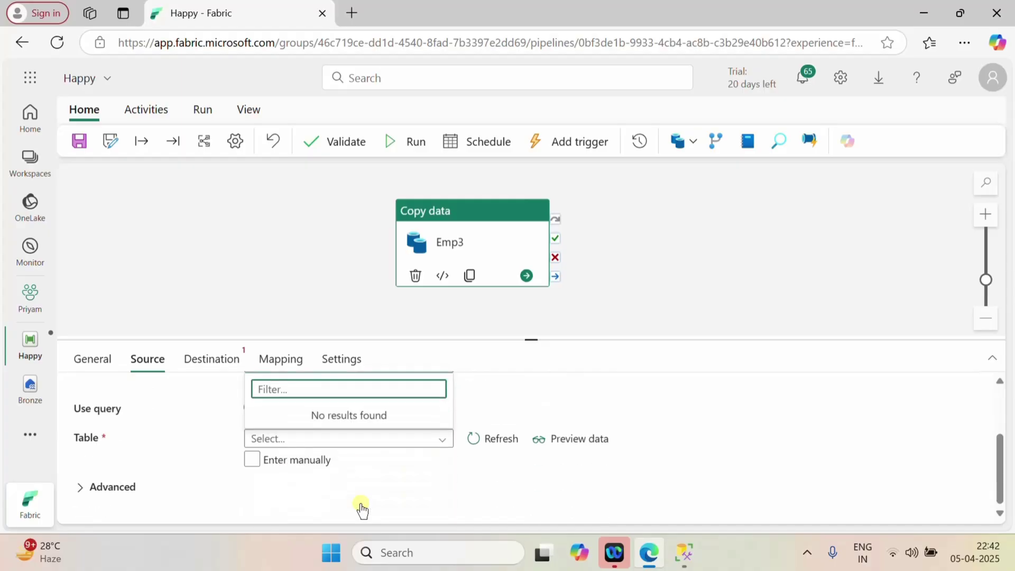
left_click(519, 411)
scroll(399, 467, "up", 2)
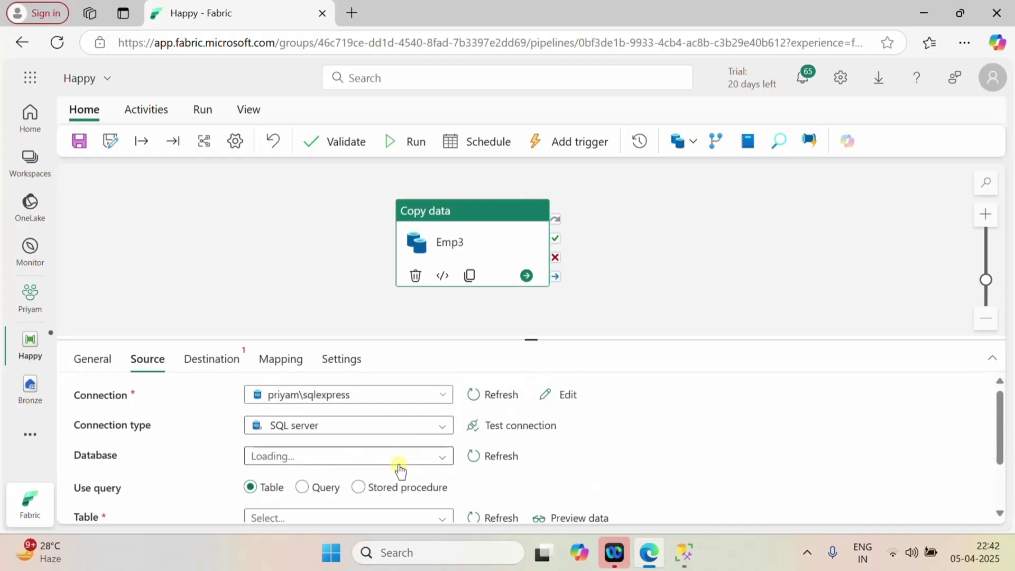
scroll(497, 475, "down", 2)
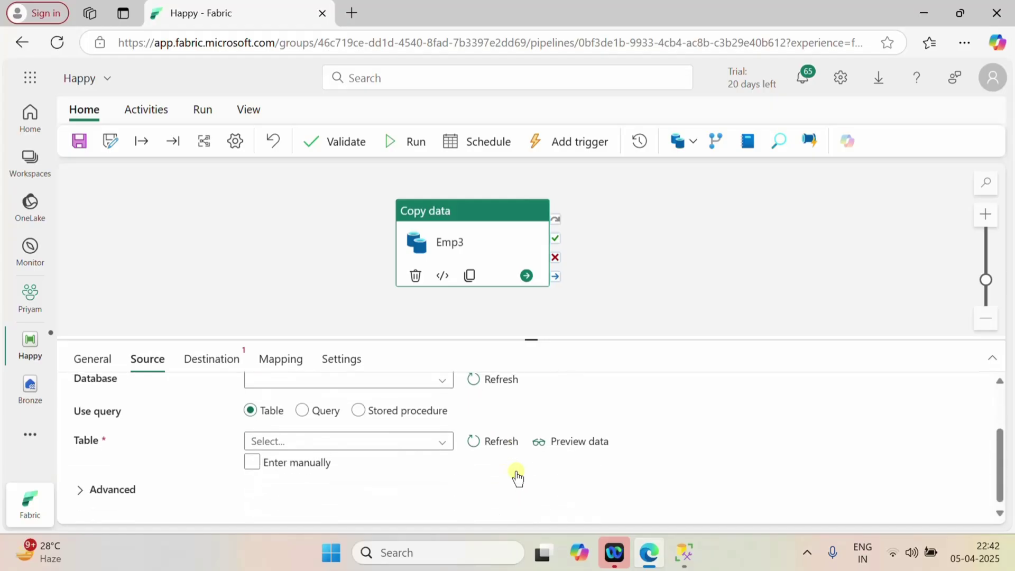
left_click(438, 380)
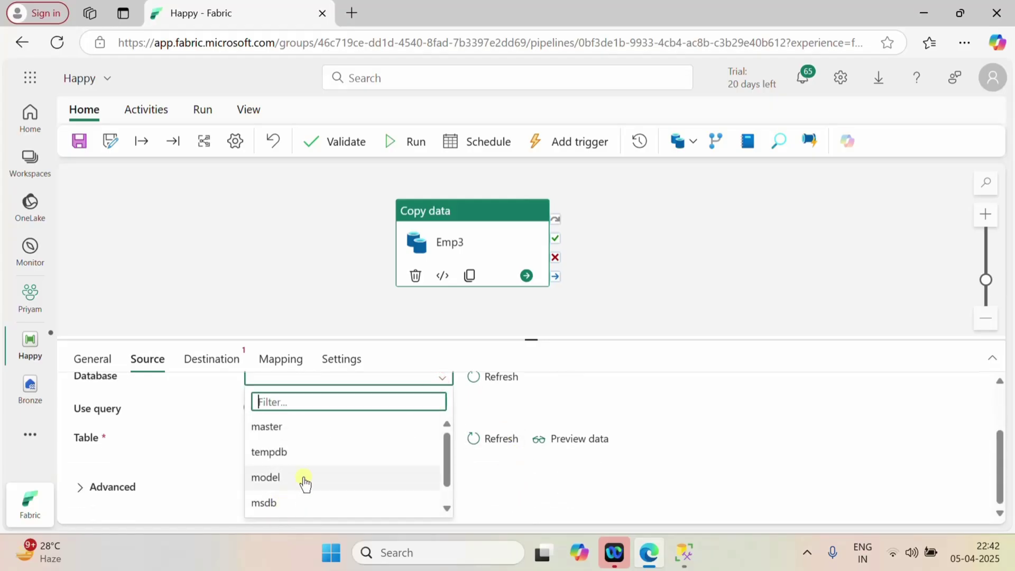
scroll(302, 479, "down", 1)
left_click(283, 506)
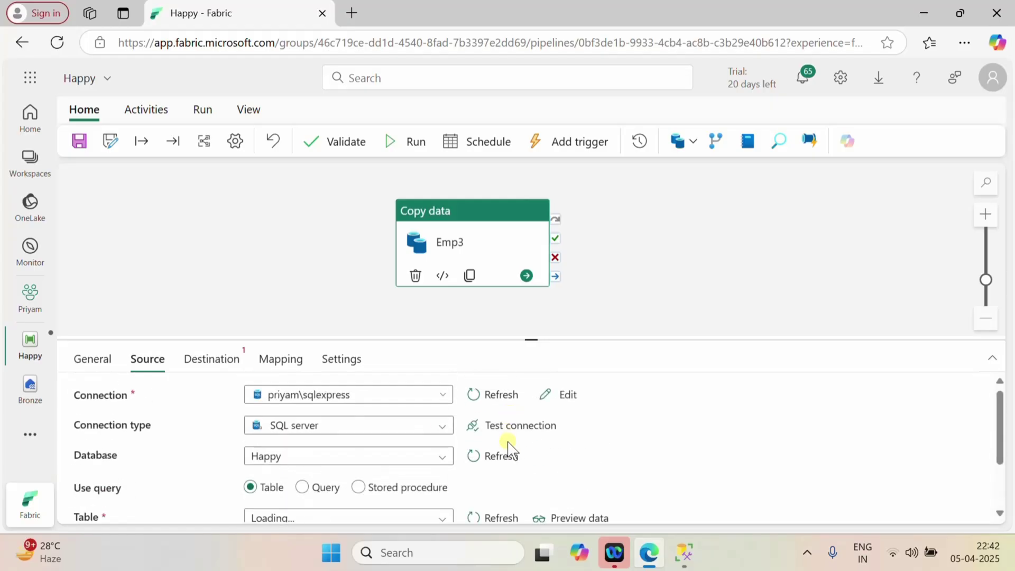
- Make the source use the query "select *, concat(hire_date, ' ',time) as Modified_Timestamp from employee" and preview its data
left_click(306, 411)
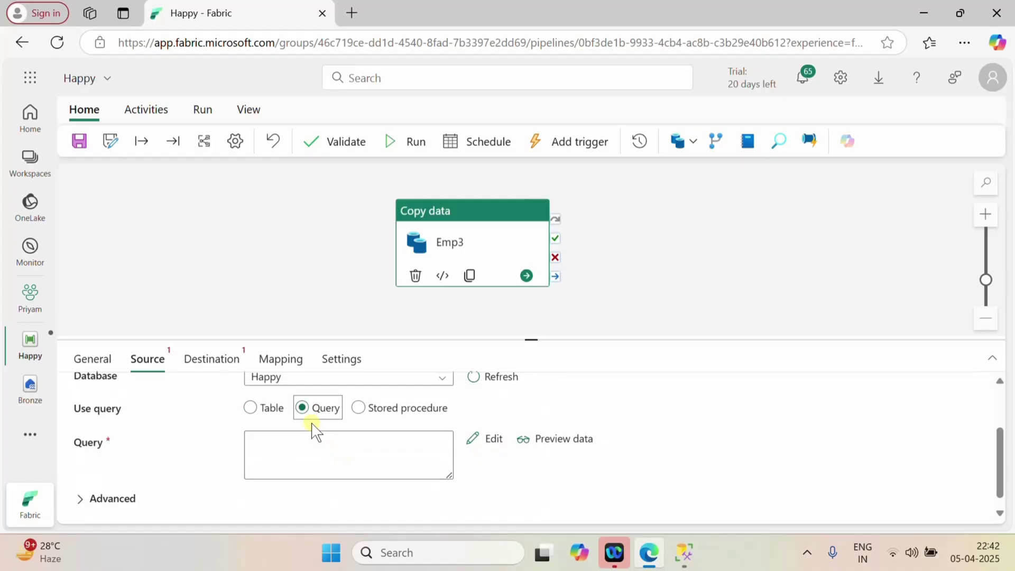
left_click(300, 453)
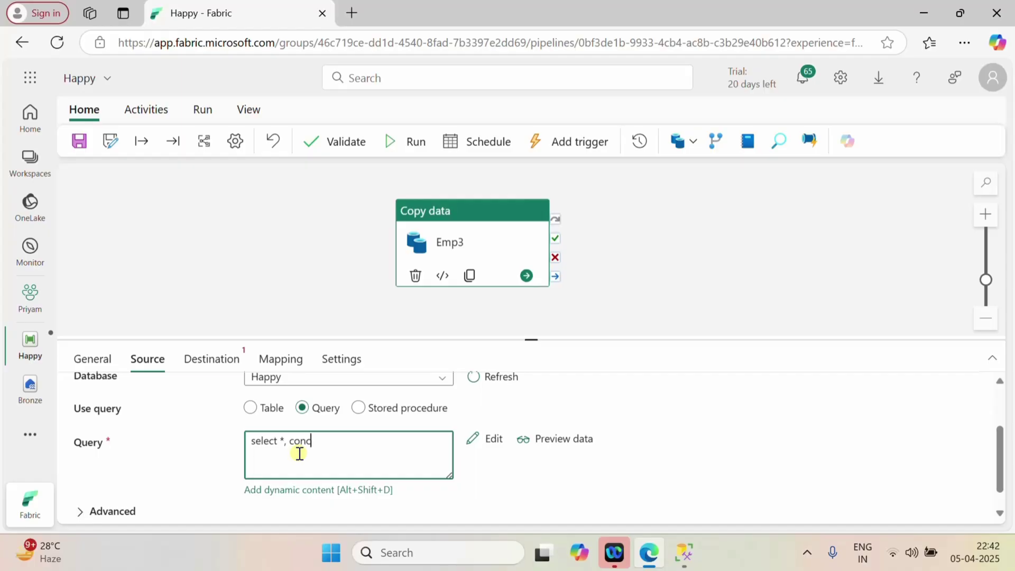
type("(hire_date, '")
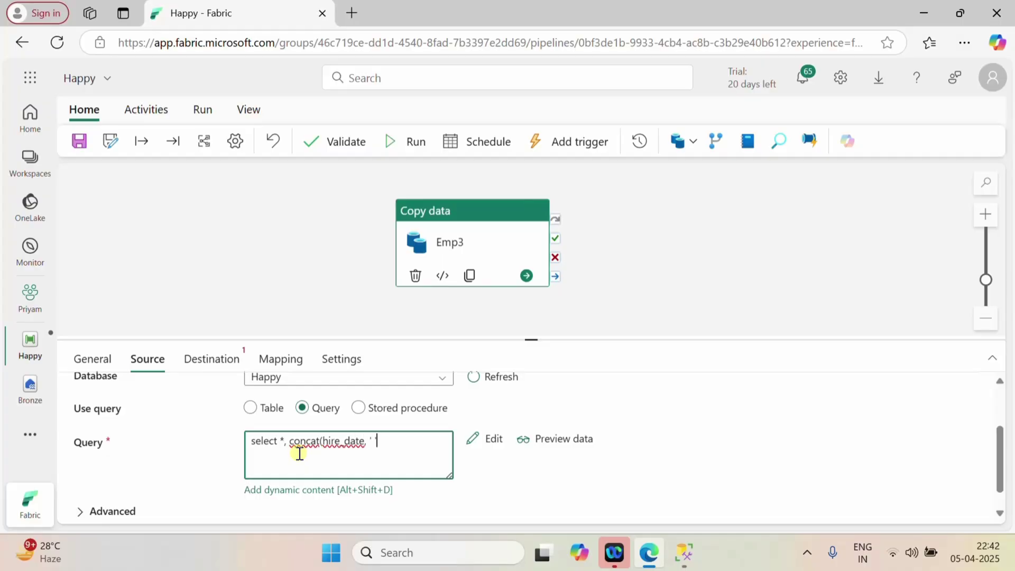
type("',time) as modified")
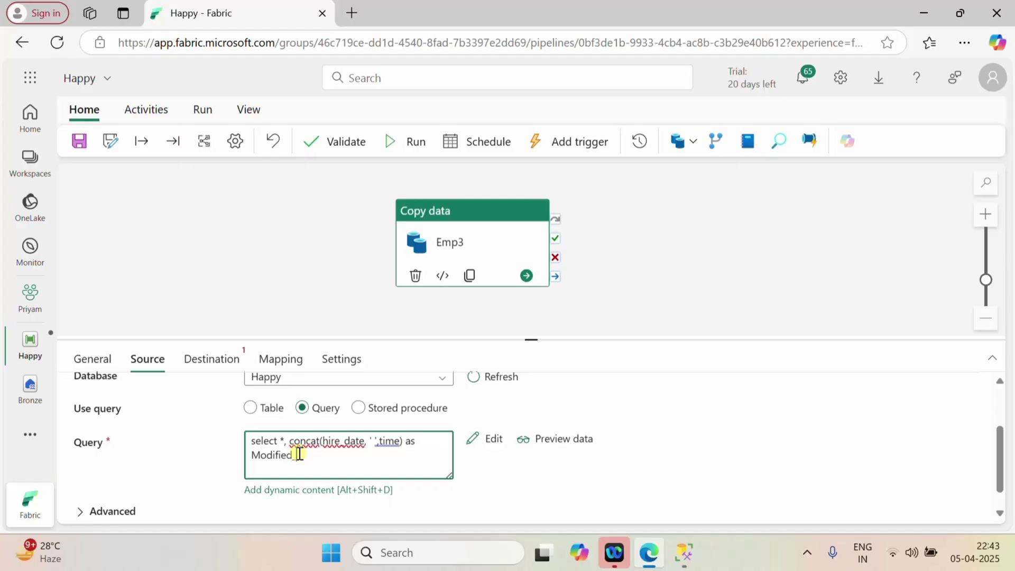
type("_Timestamp from e")
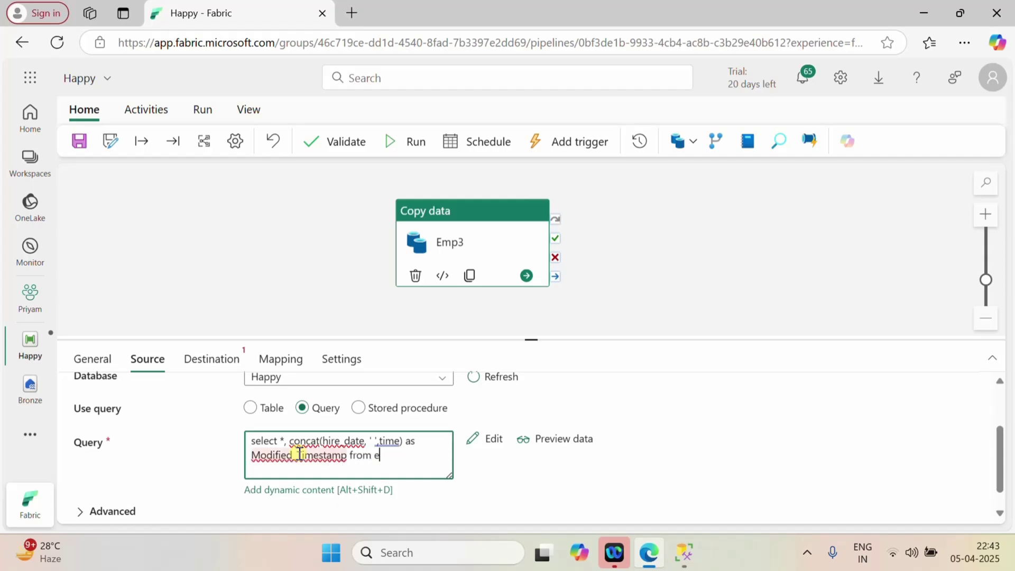
type("mployee")
left_click(549, 437)
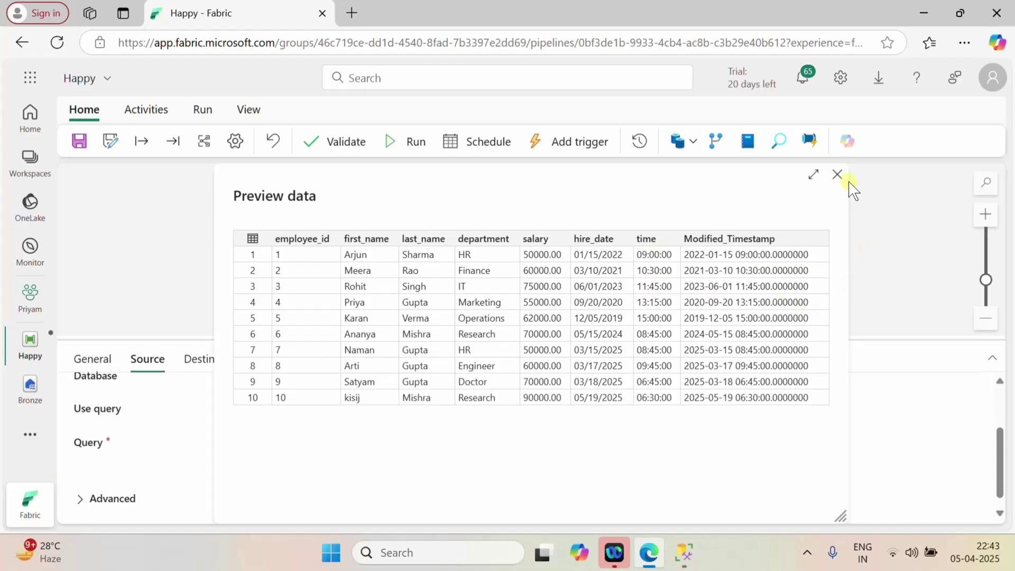
left_click(835, 175)
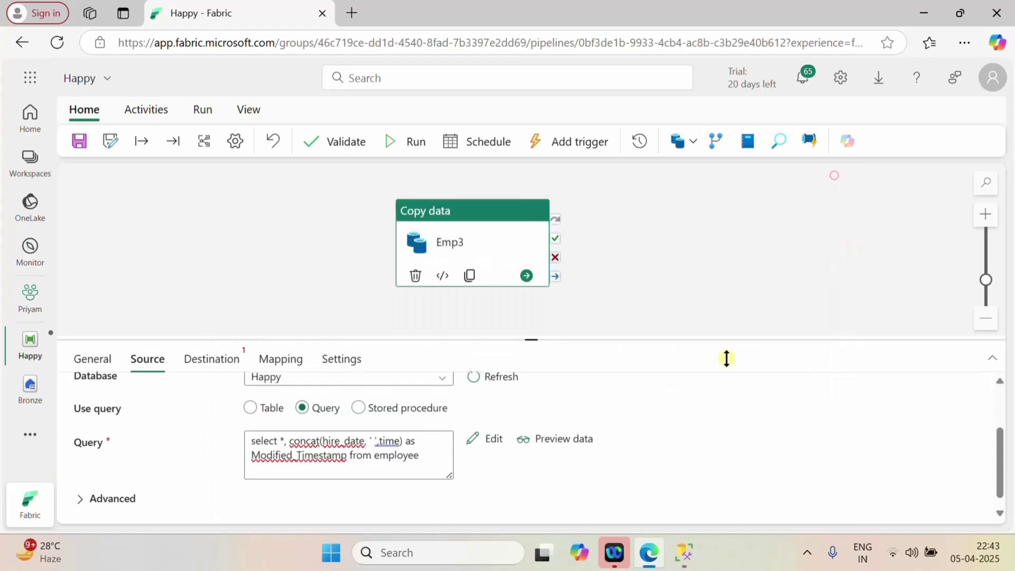
- Set the Emp3 activity's destination to the Bronze lakehouse with a new table named Emp3
left_click(220, 366)
left_click(399, 394)
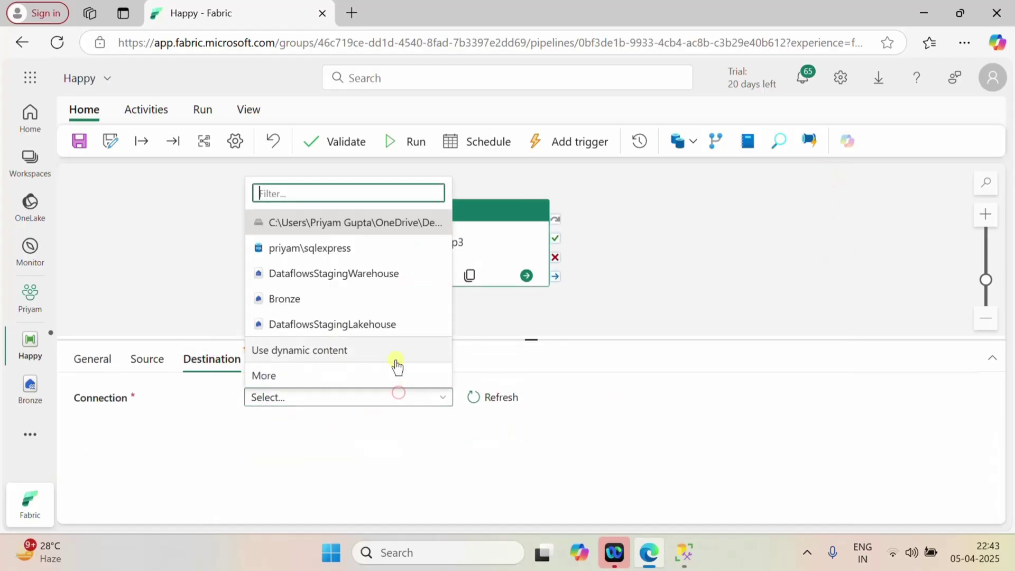
left_click(300, 299)
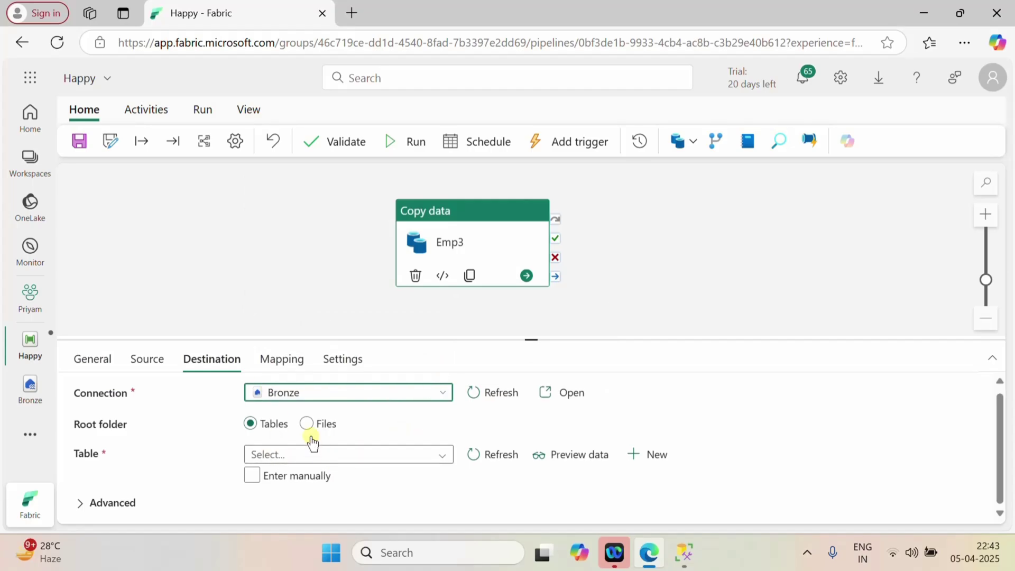
left_click(644, 457)
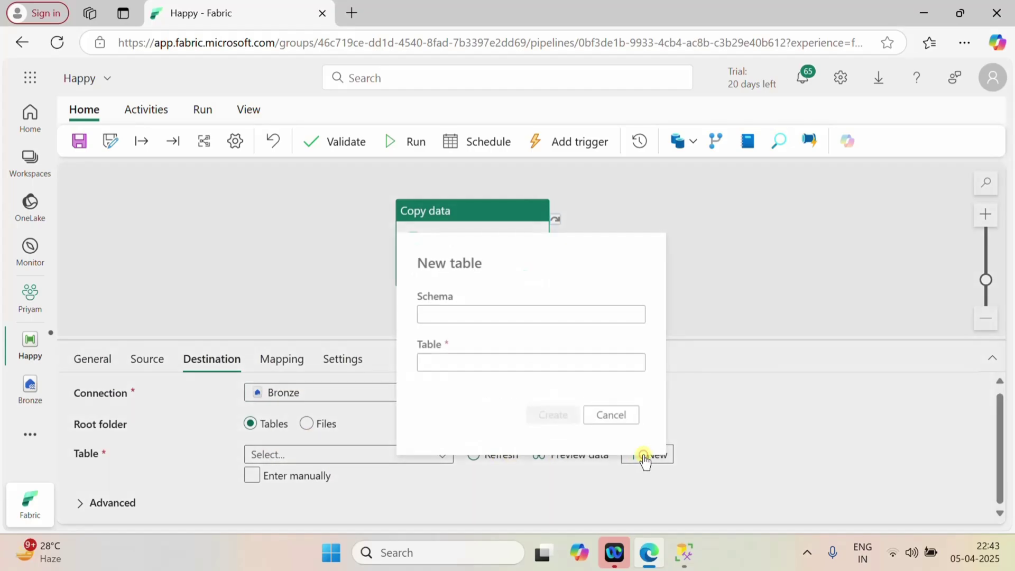
left_click(452, 366)
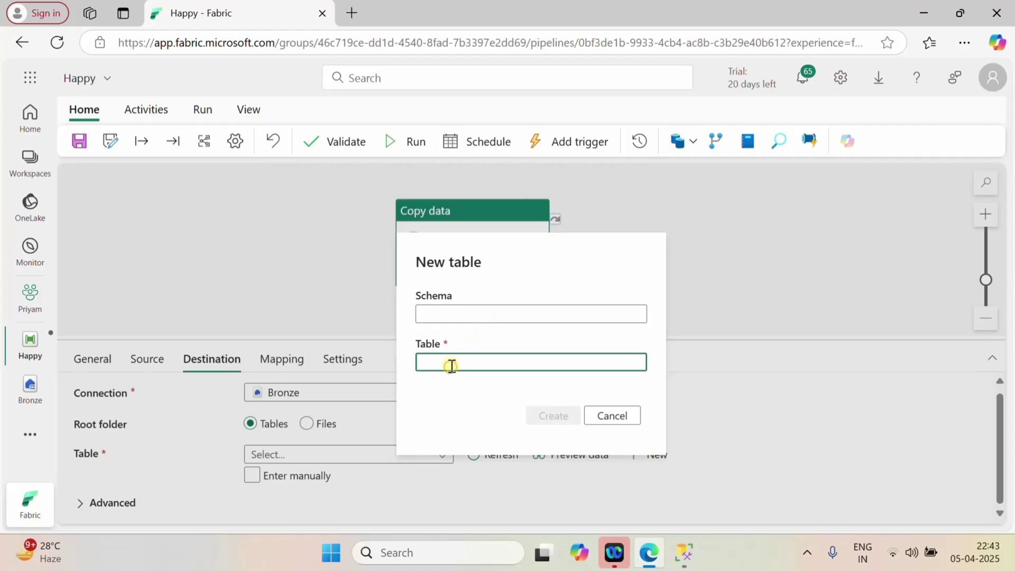
type("Hap")
type("Emp3")
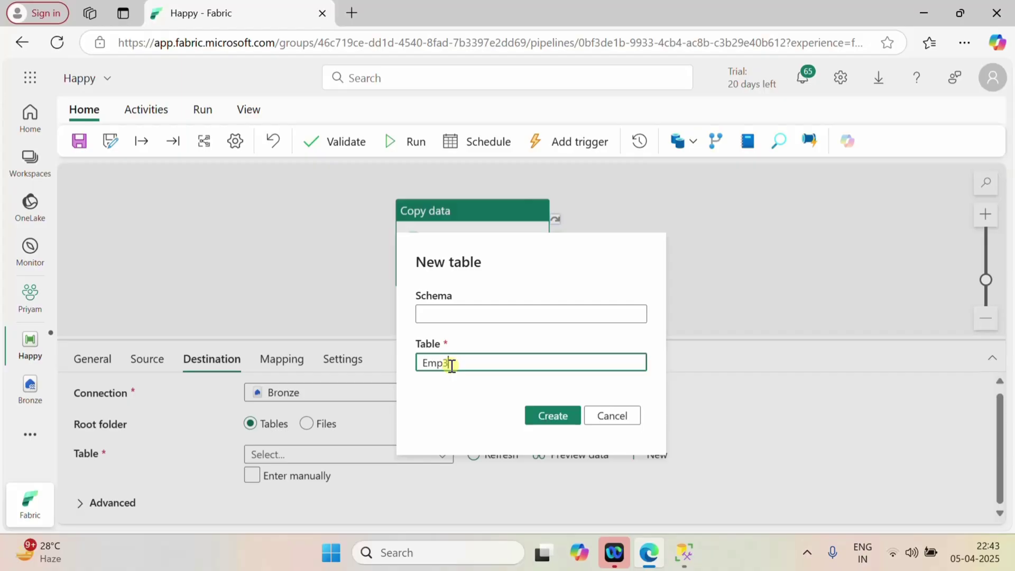
left_click(562, 417)
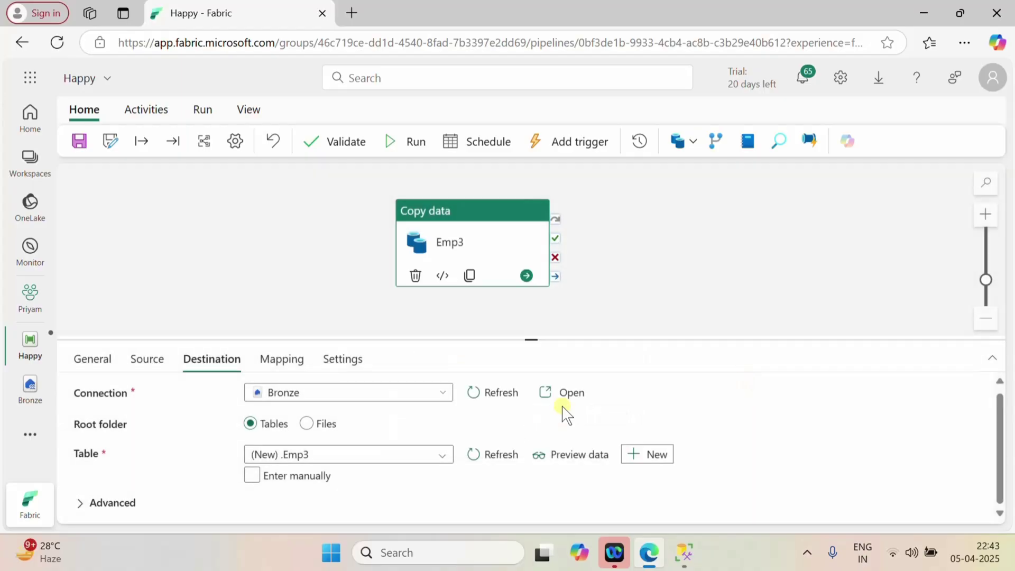
- Import the mapping schemas and set the destination types: date for hire_date, string for time and timestamp for Modified_Timestamp
left_click(281, 361)
left_click(153, 444)
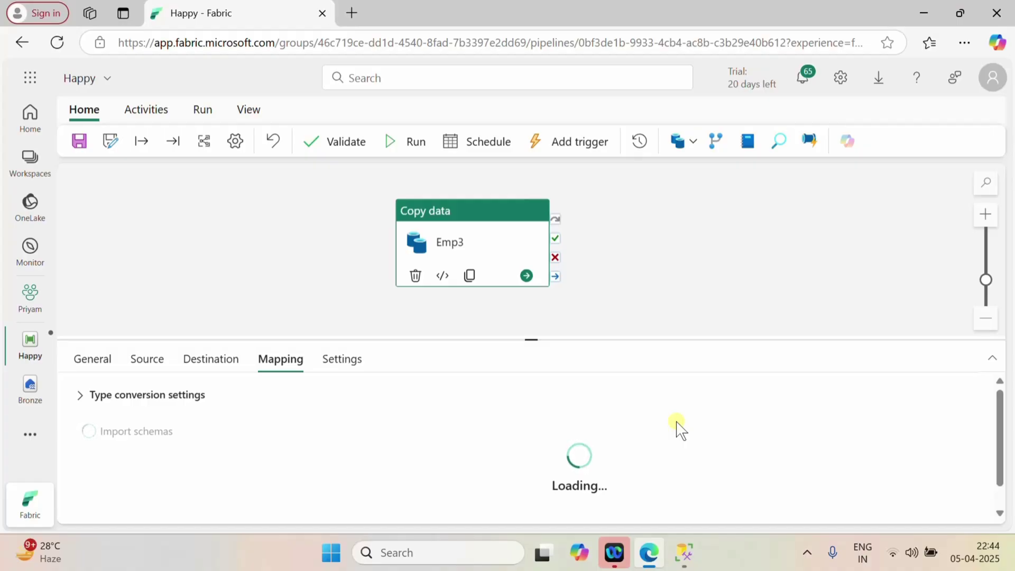
scroll(678, 429, "down", 3)
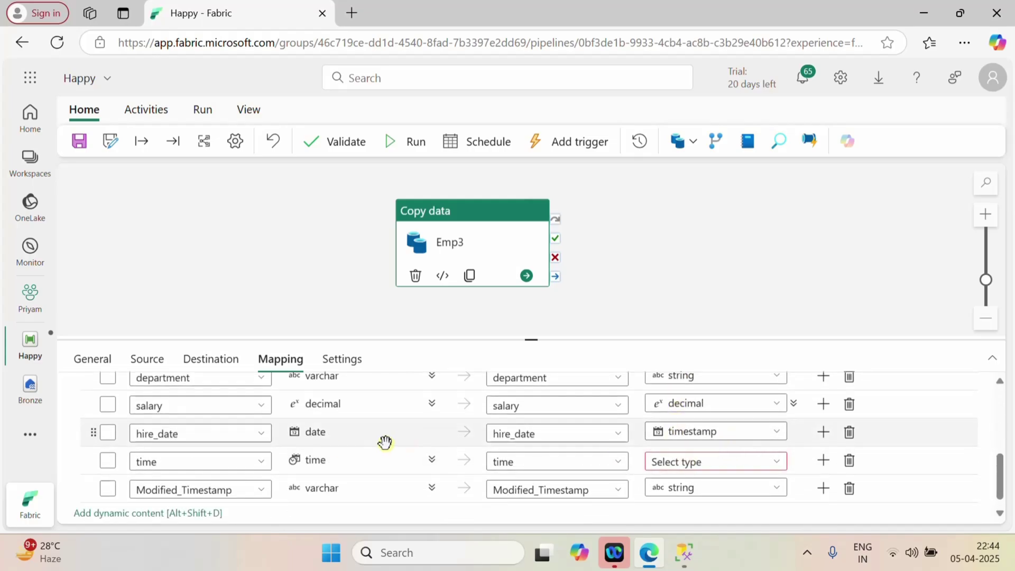
left_click(728, 432)
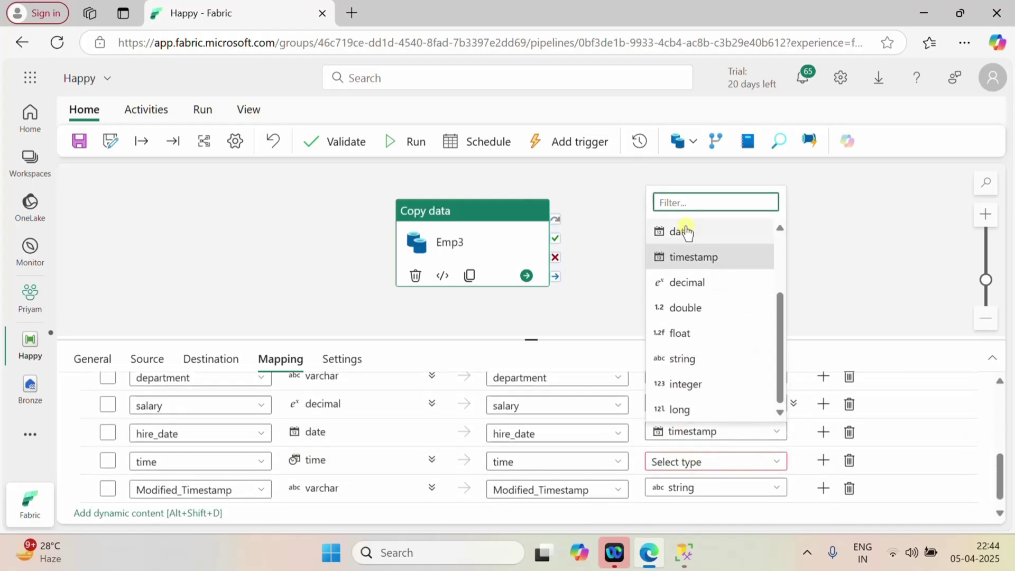
left_click(684, 228)
left_click(734, 465)
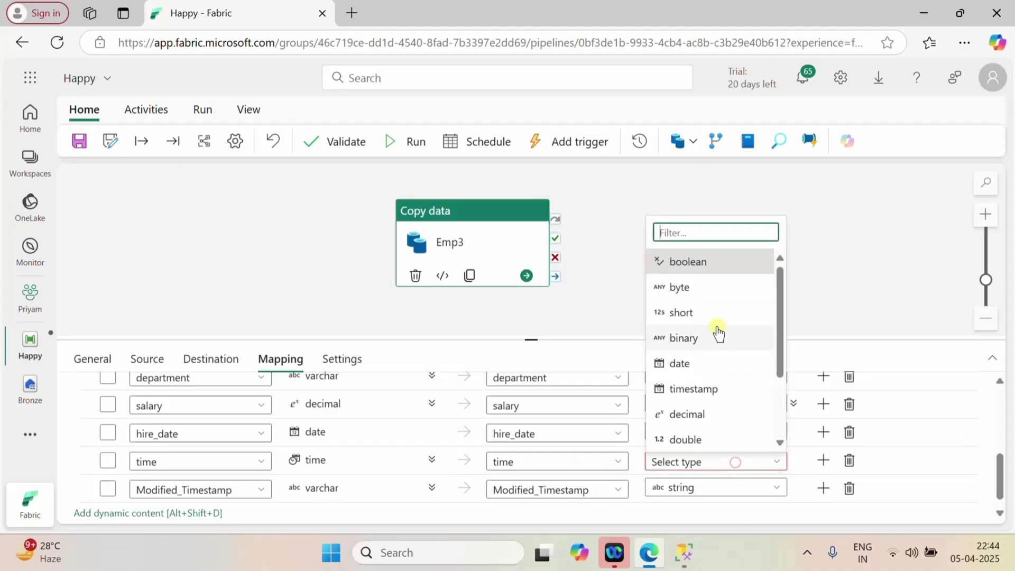
scroll(704, 424, "down", 2)
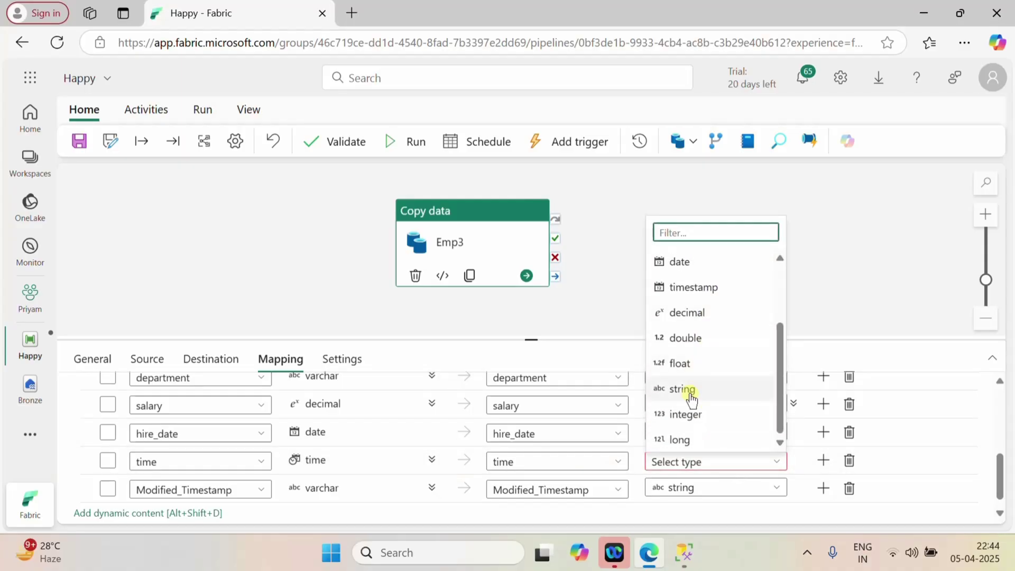
left_click(686, 387)
left_click(720, 487)
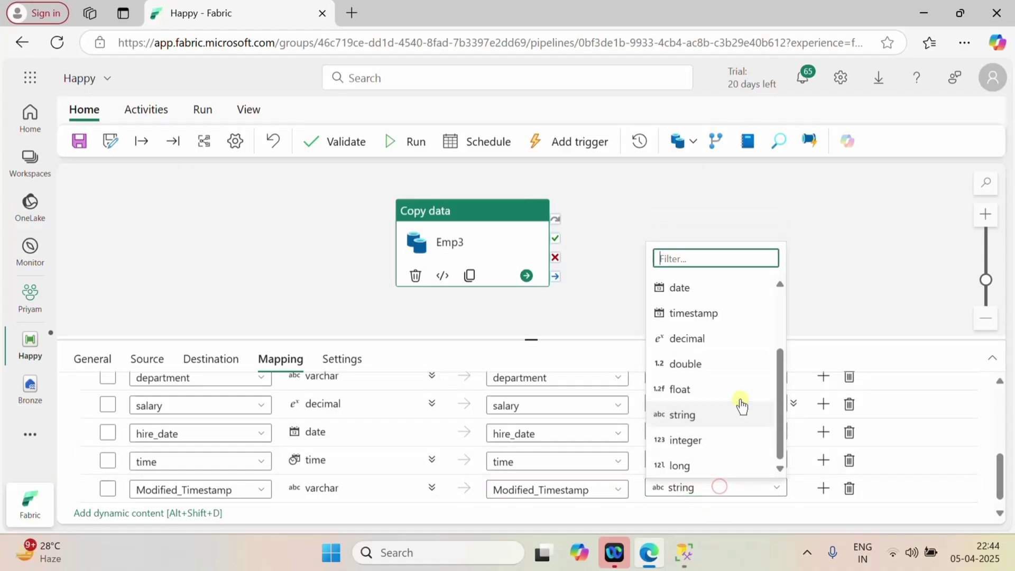
left_click(705, 317)
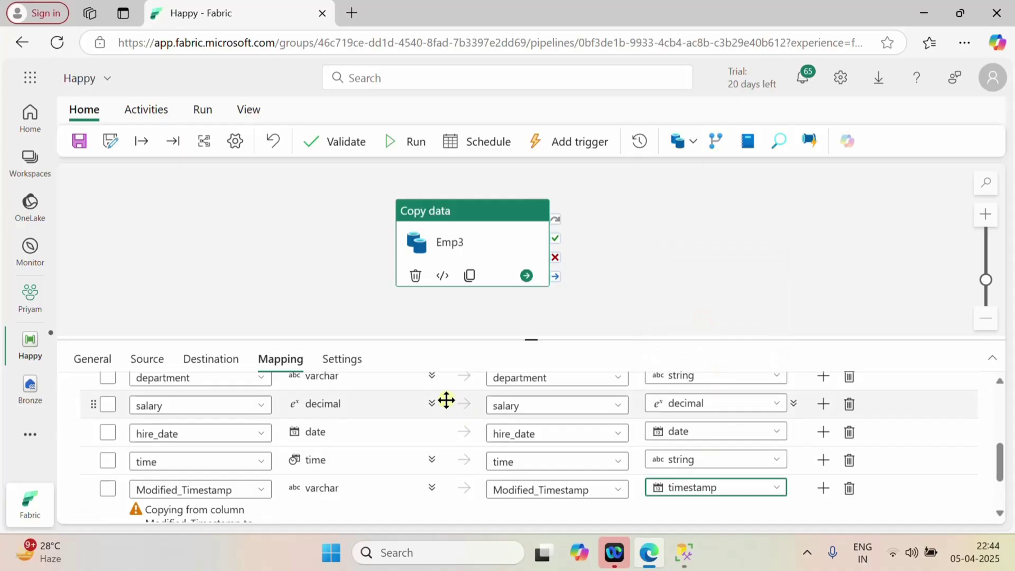
- Save and run the Happy pipeline
left_click(417, 145)
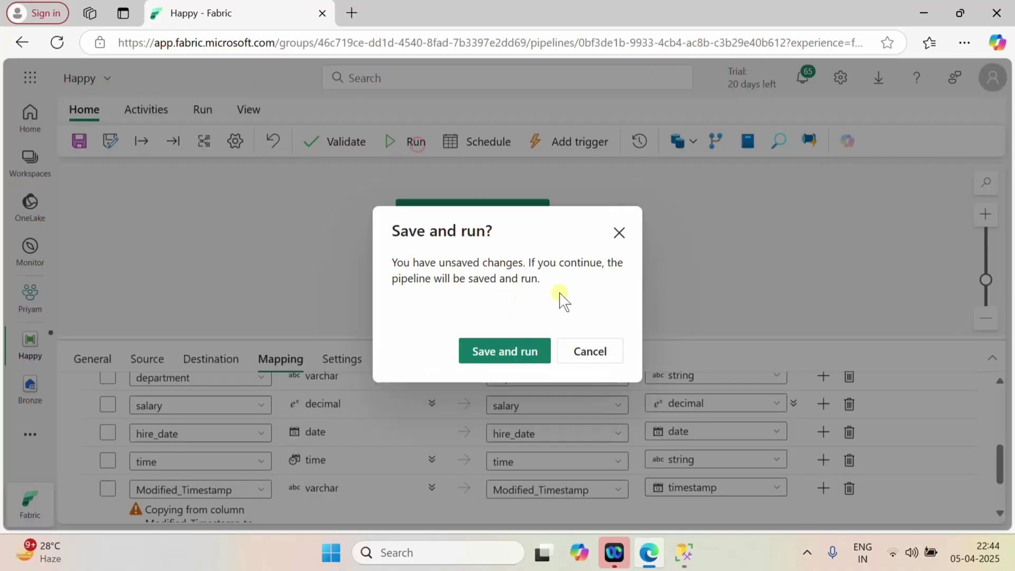
left_click(509, 351)
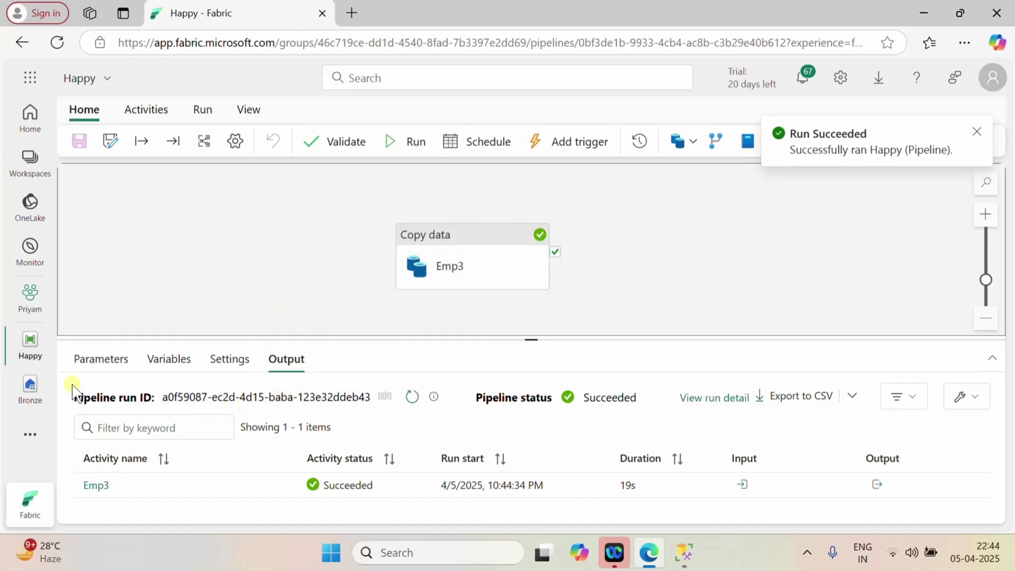
- Refresh the Bronze lakehouse and check the Emp3 table, including Modified_Timestamp, against the employee query results in SQL Server Management Studio
left_click(30, 391)
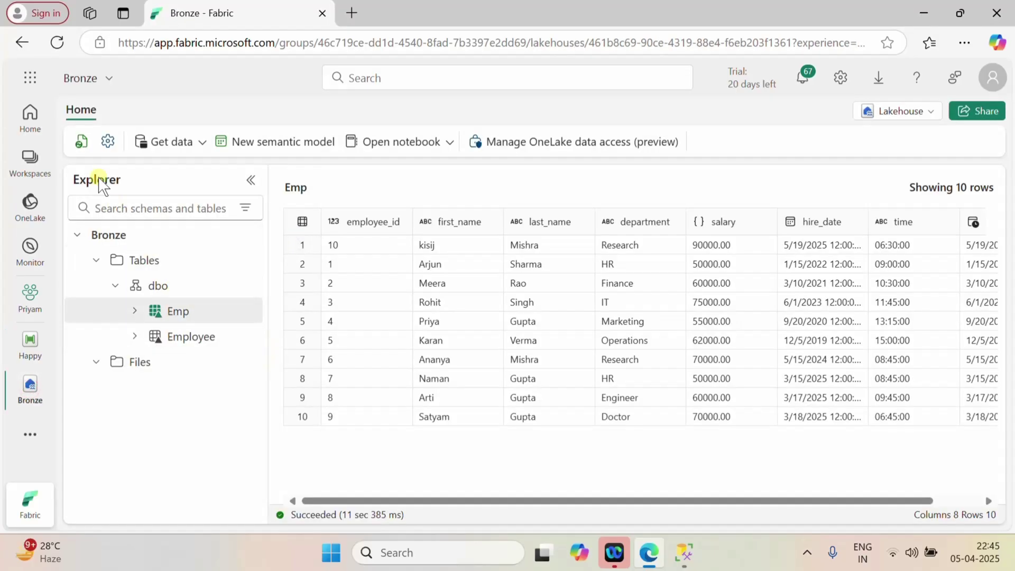
left_click(81, 142)
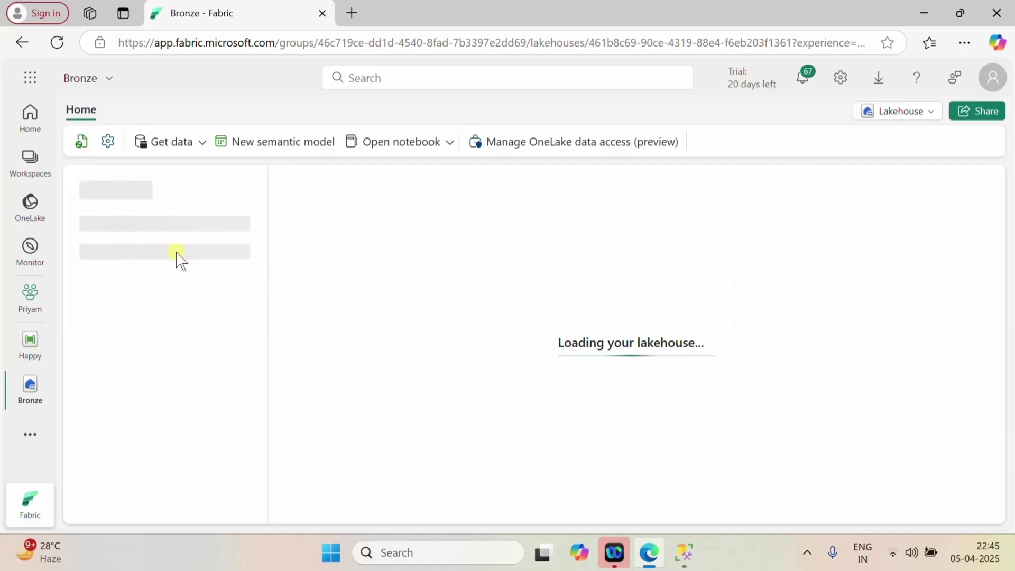
left_click(186, 344)
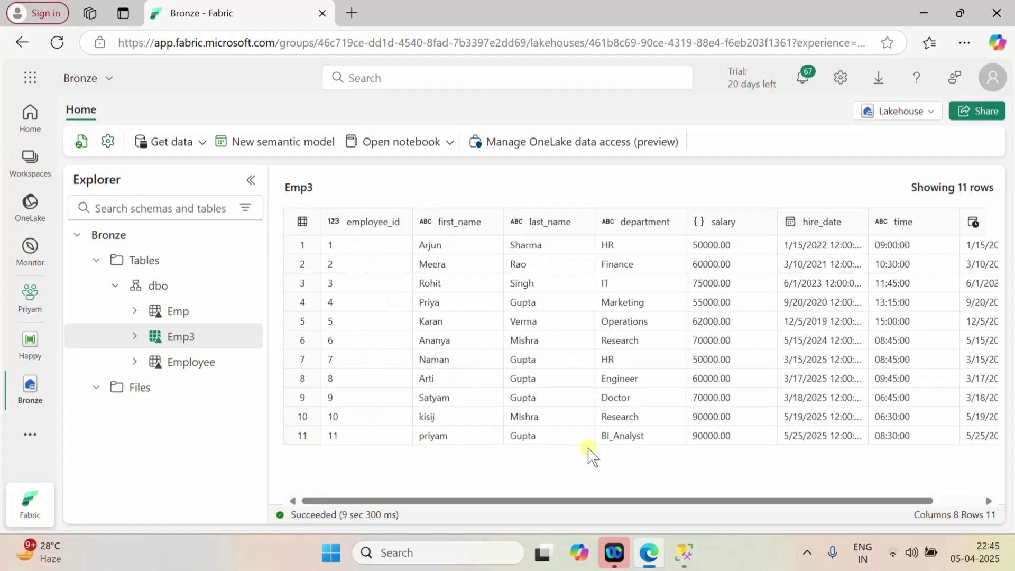
left_click_drag(897, 500, 999, 501)
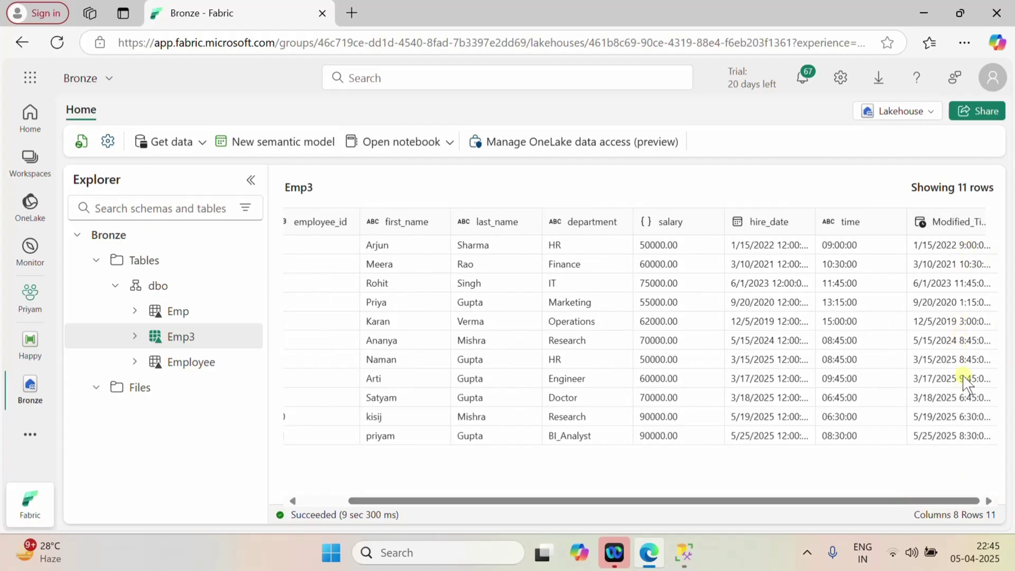
left_click(684, 552)
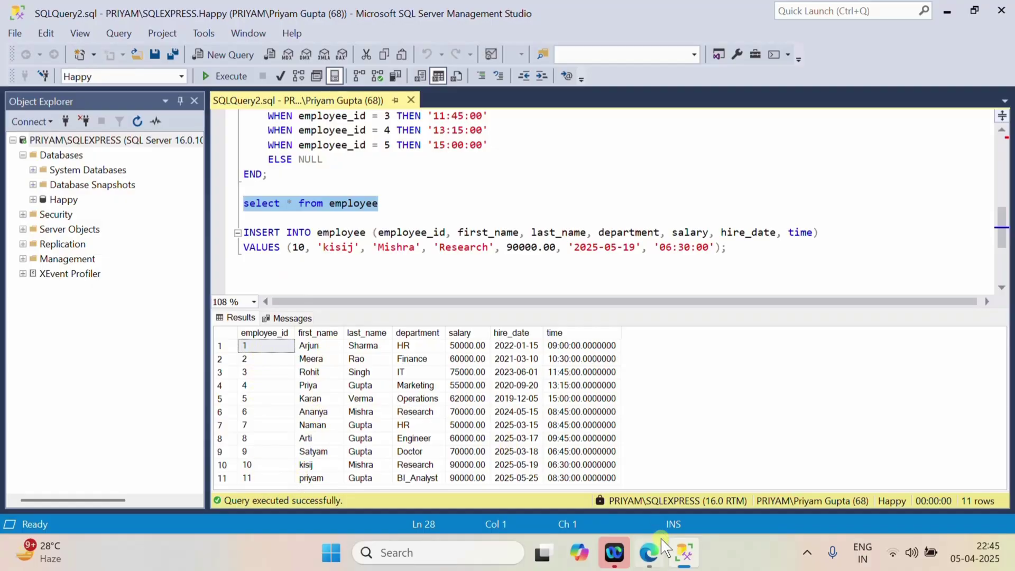
left_click(657, 561)
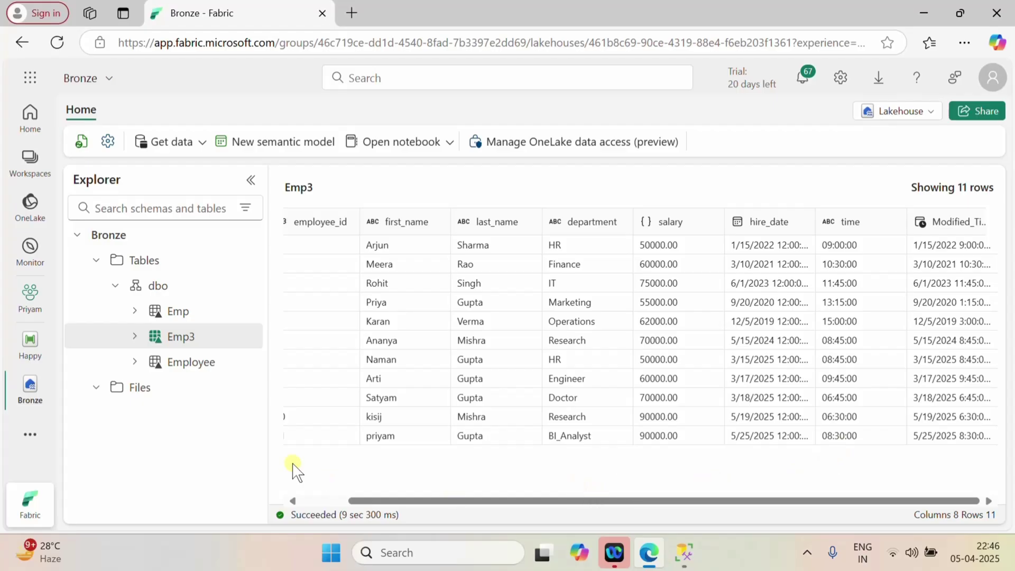
- Return to the Happy pipeline, move the Emp3 copy activity to the right side of the canvas and deactivate it
left_click(30, 346)
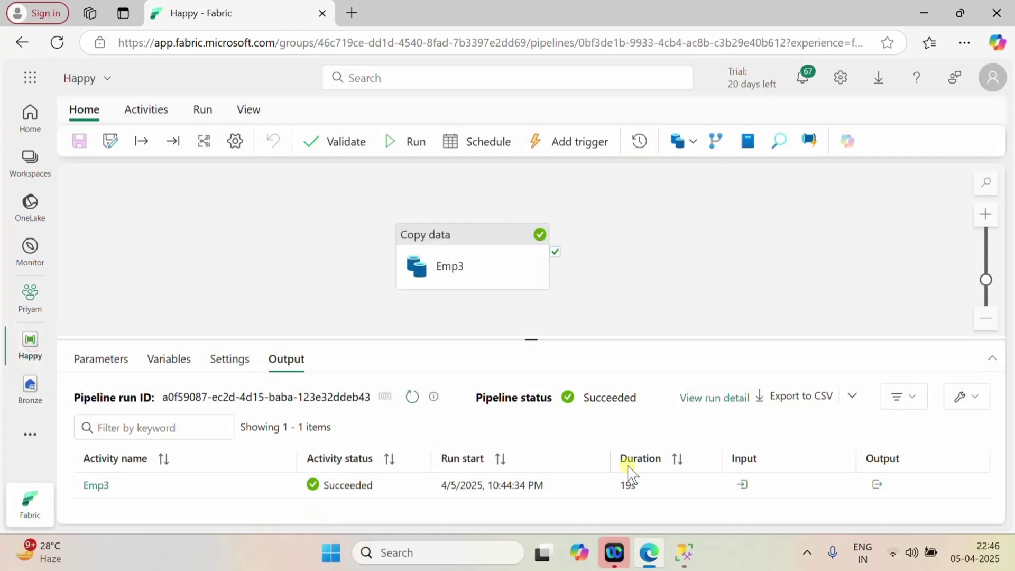
left_click_drag(445, 239, 648, 259)
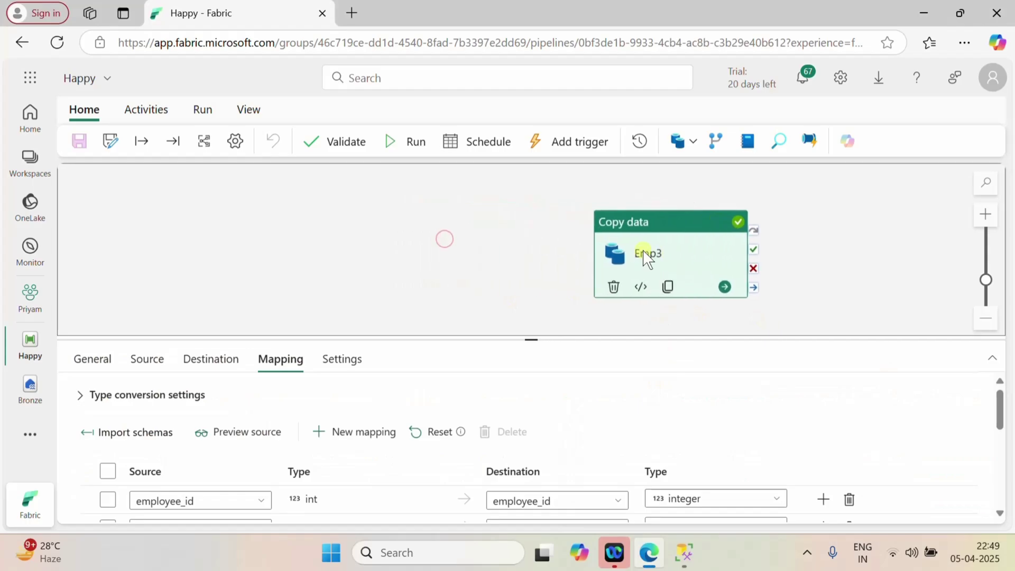
right_click(655, 226)
left_click(683, 278)
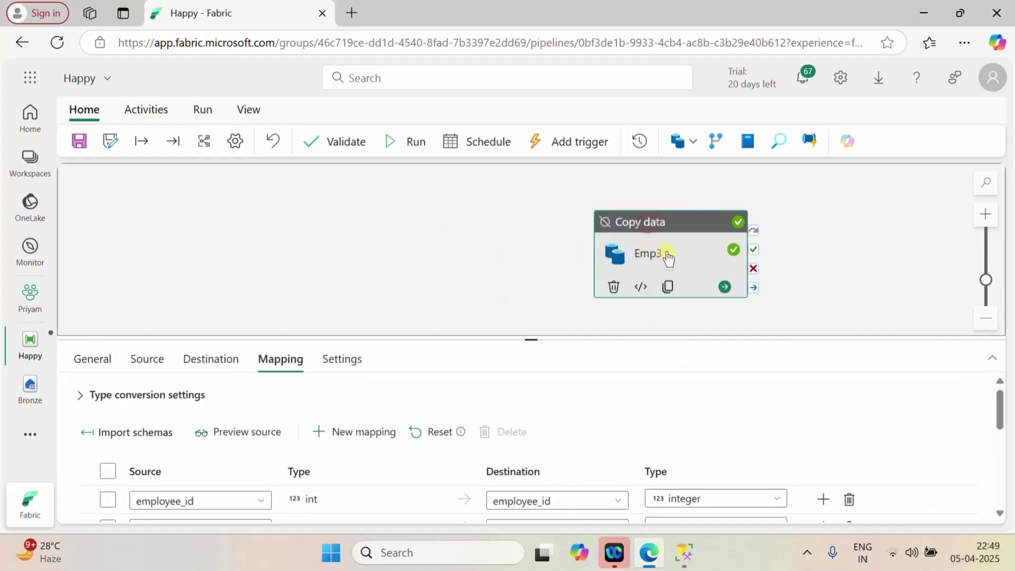
left_click_drag(642, 221, 664, 249)
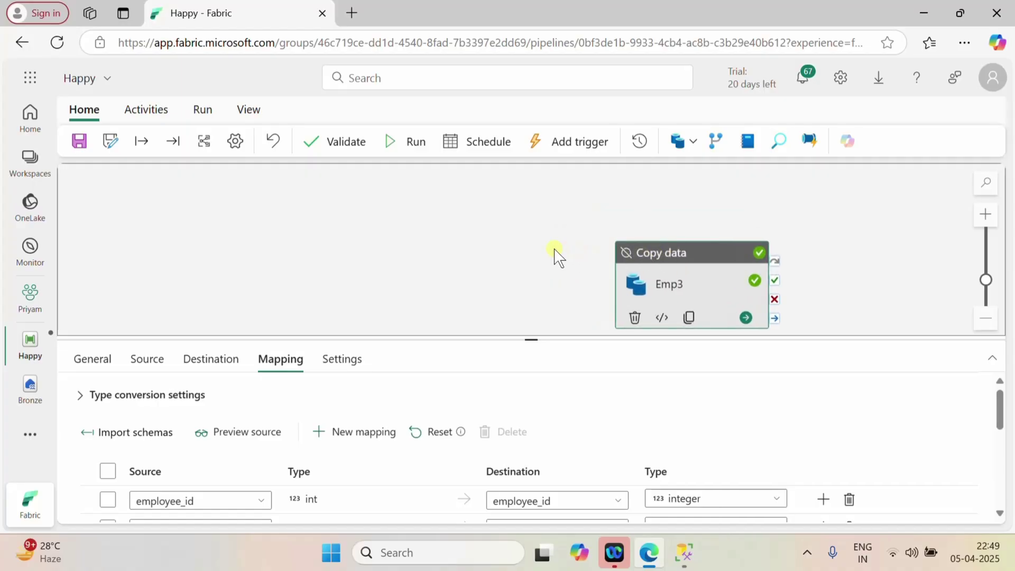
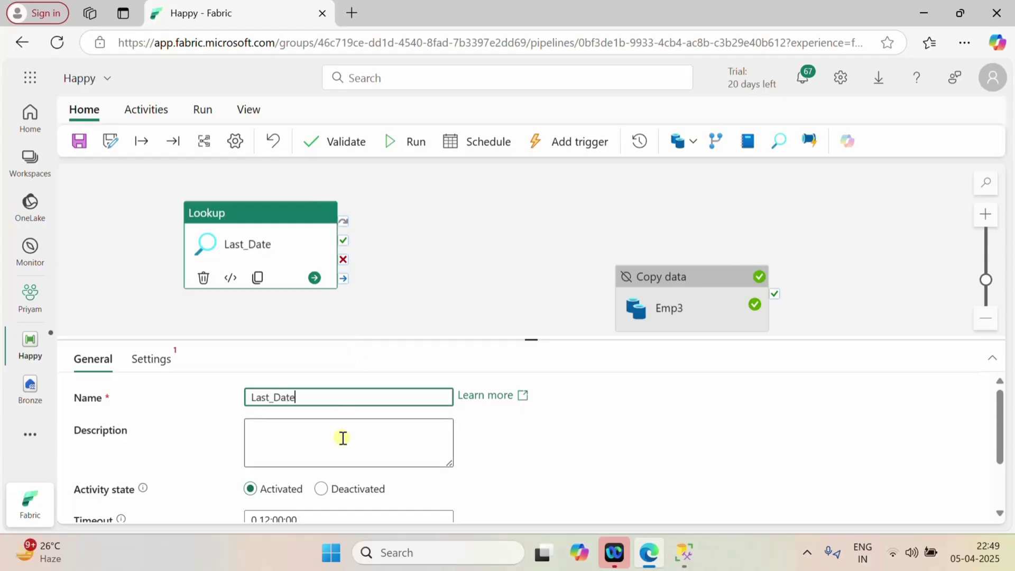
- Set the Last_Date lookup's connection to DataflowsStagingWarehouse
left_click(151, 358)
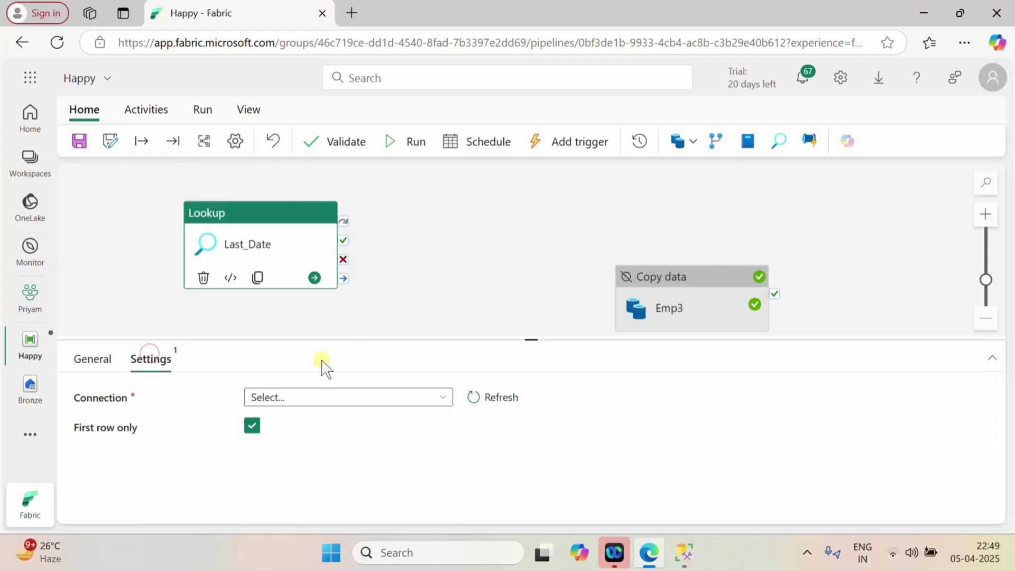
left_click(350, 398)
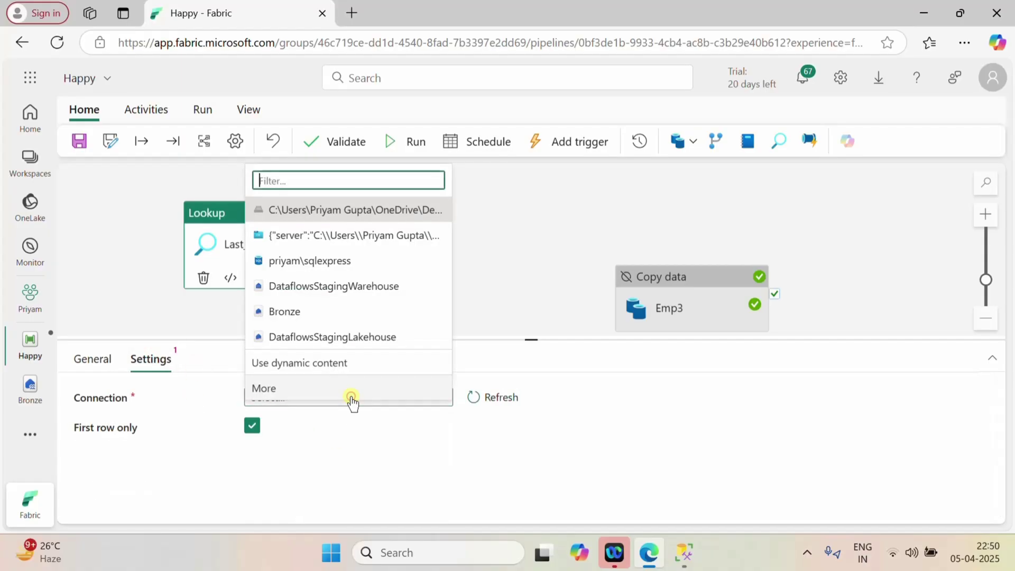
left_click(317, 317)
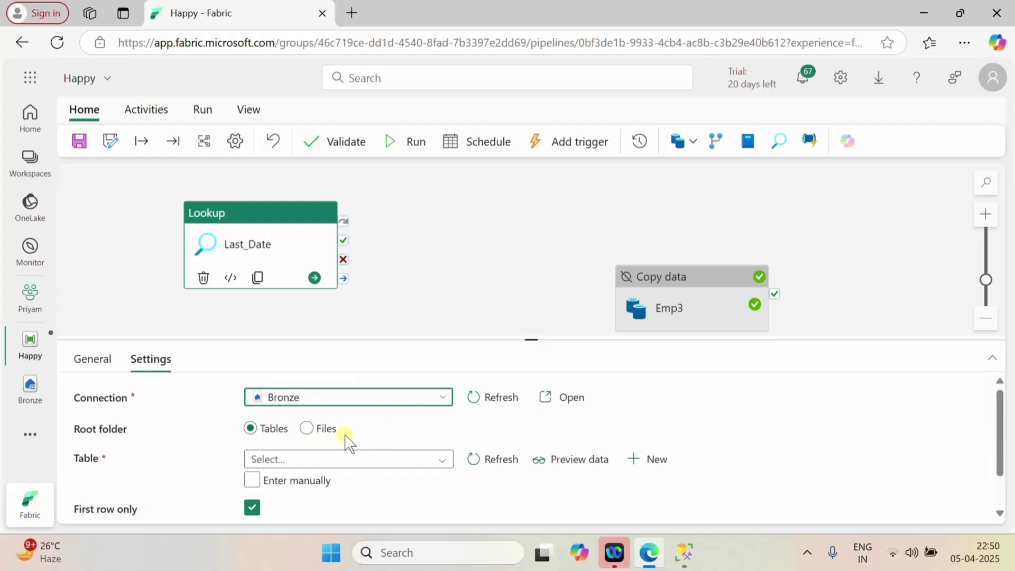
left_click(405, 405)
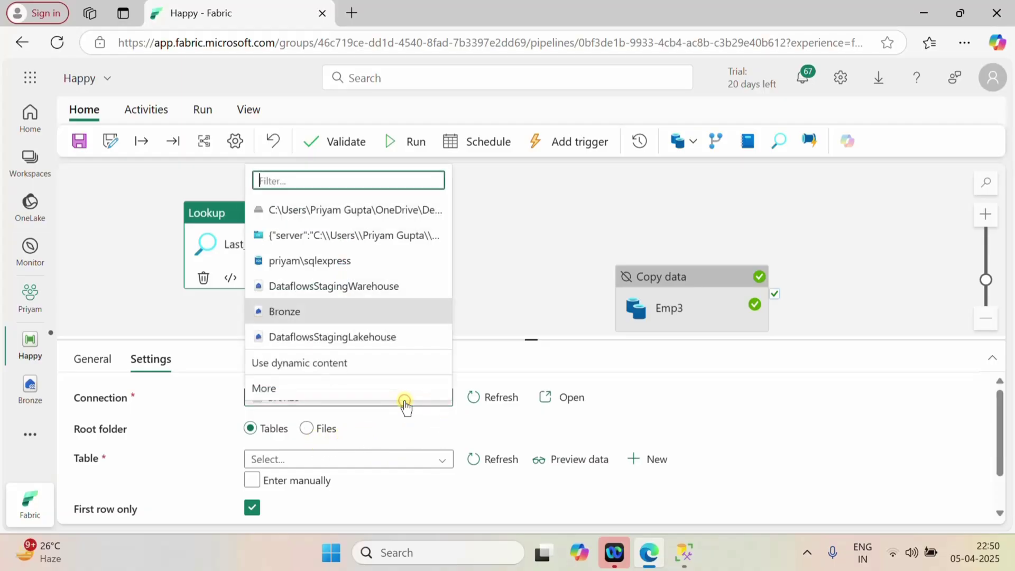
left_click(337, 287)
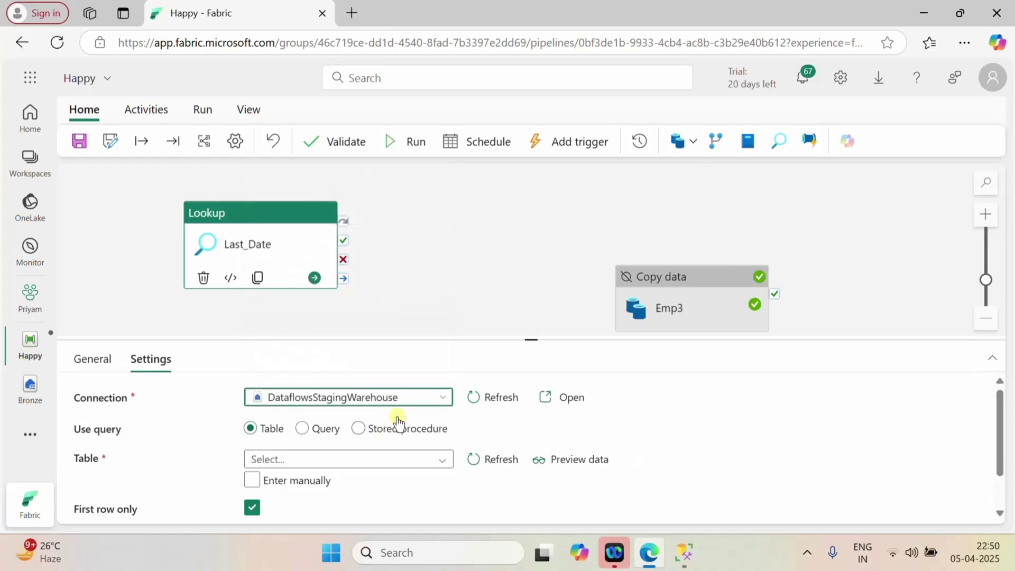
- Switch the Last_Date lookup to a query and begin it with "select max(Modified_Timestamp) MaxDate from"
left_click(306, 429)
scroll(352, 471, "down", 1)
left_click(292, 404)
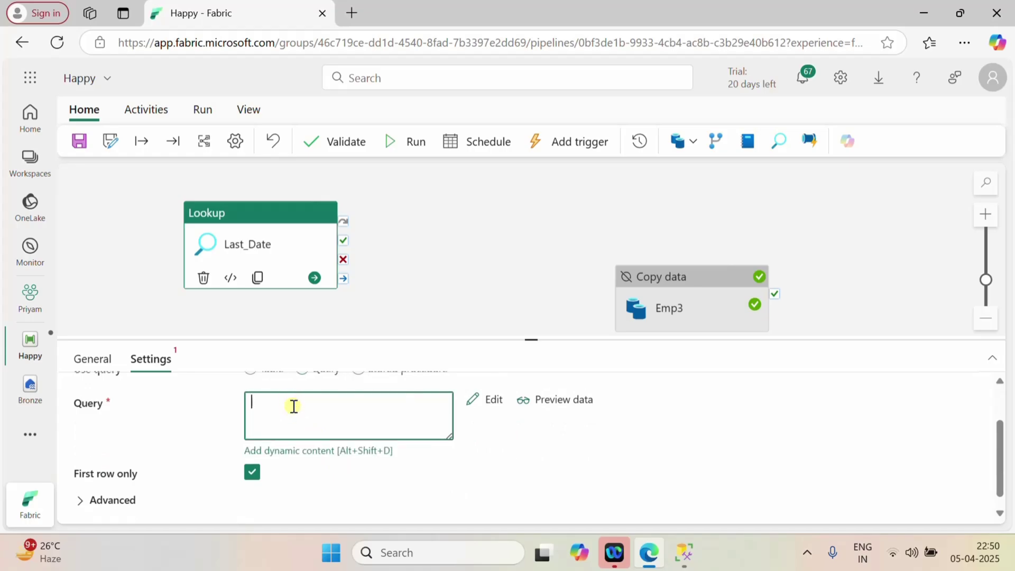
type("select max(Modified_Timestamp")
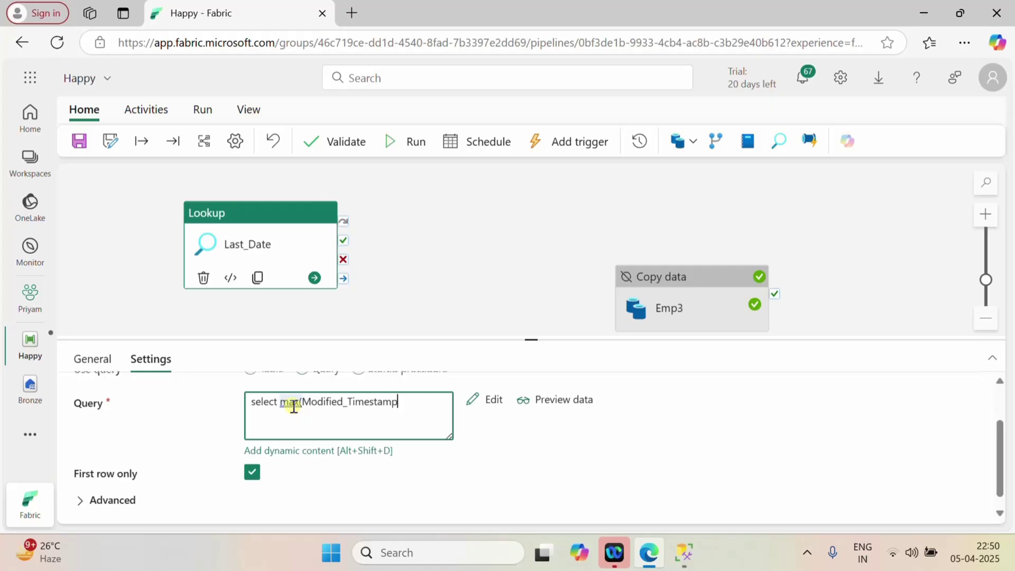
type(") ma")
key("BackSpace")
key("BackSpace")
key("BackSpace")
type("MaxDate")
key("Return")
type("from ")
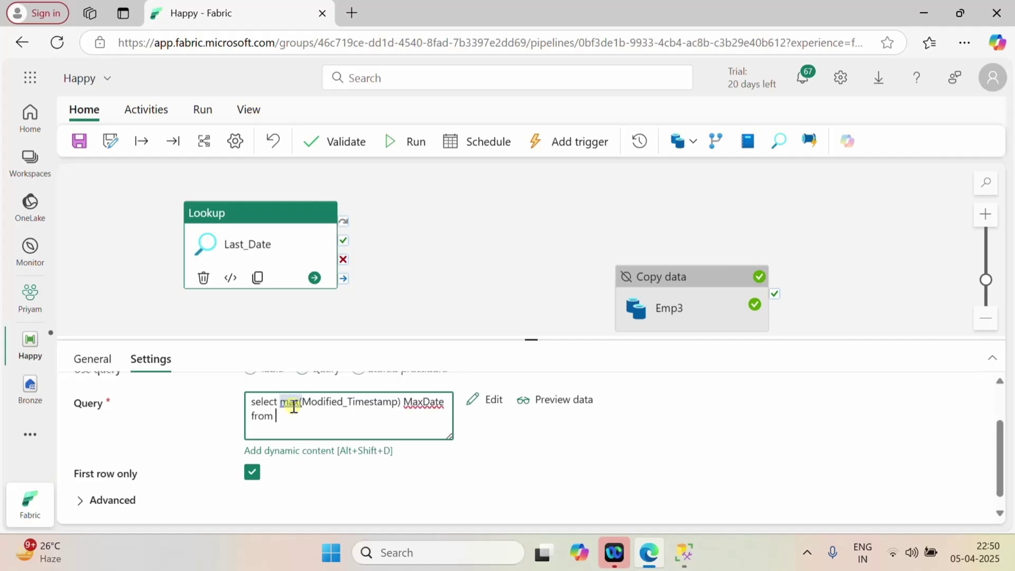
- Complete the lookup query with the source table [Bronze].[dbo].[Emp3] and preview its data
type("[]")
type("Bron")
type("ze")
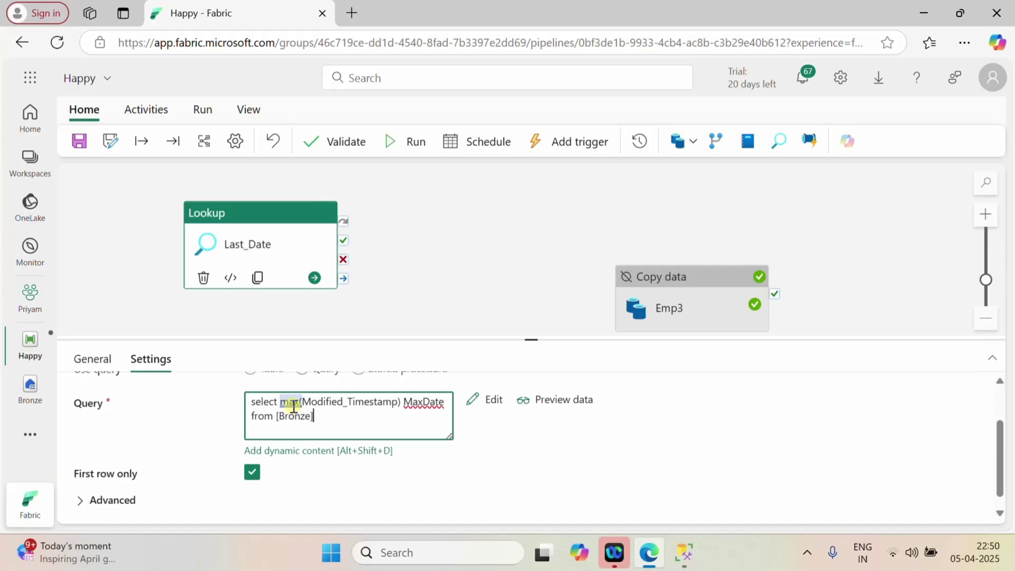
type(".[dbo].[Emp3")
left_click(565, 397)
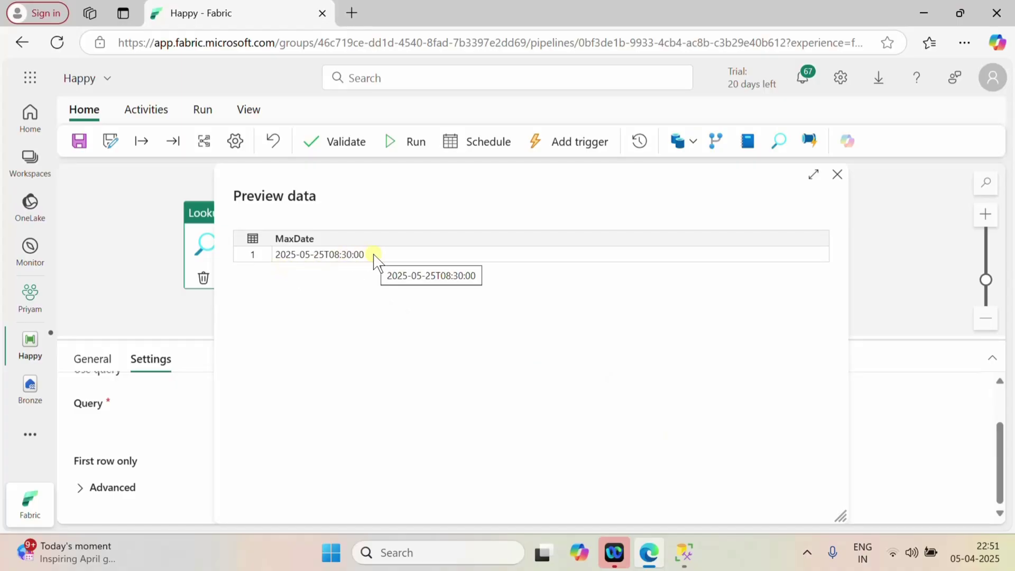
left_click(836, 176)
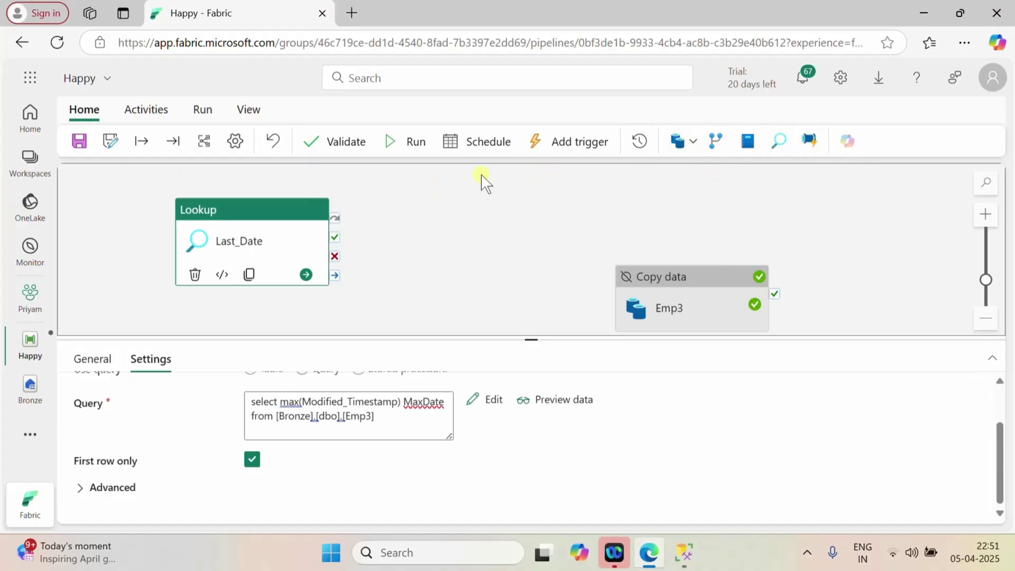
- Add a Set variable activity beside the Last_Date lookup and connect the lookup's success output to it
left_click(162, 112)
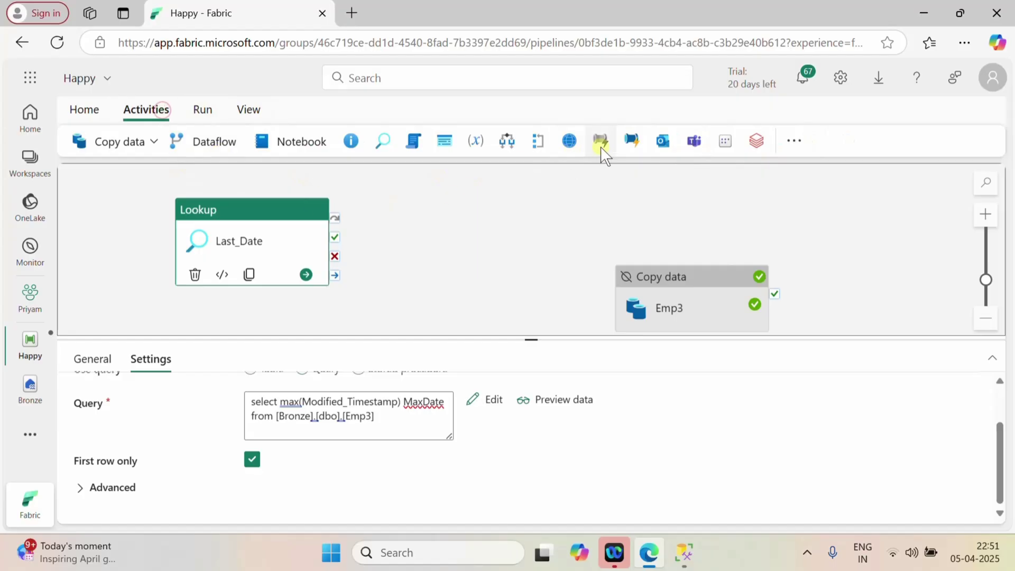
left_click(799, 142)
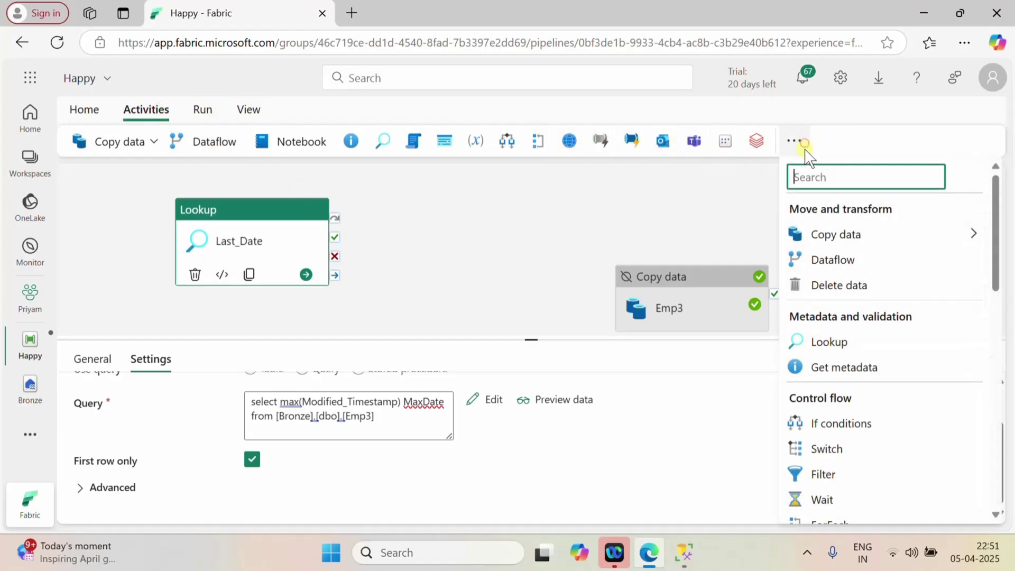
scroll(877, 386, "down", 5)
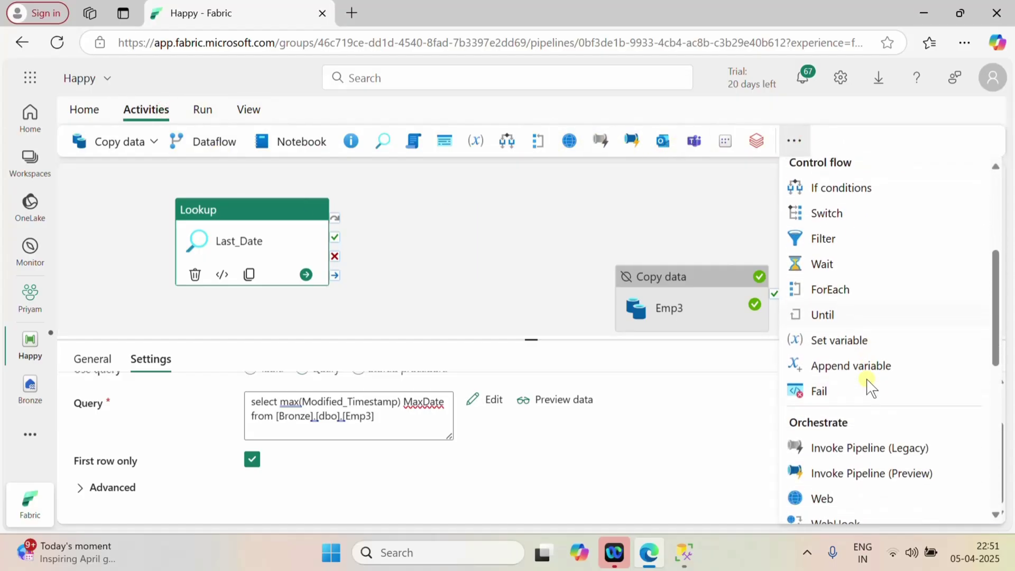
left_click(840, 339)
left_click_drag(437, 220, 460, 233)
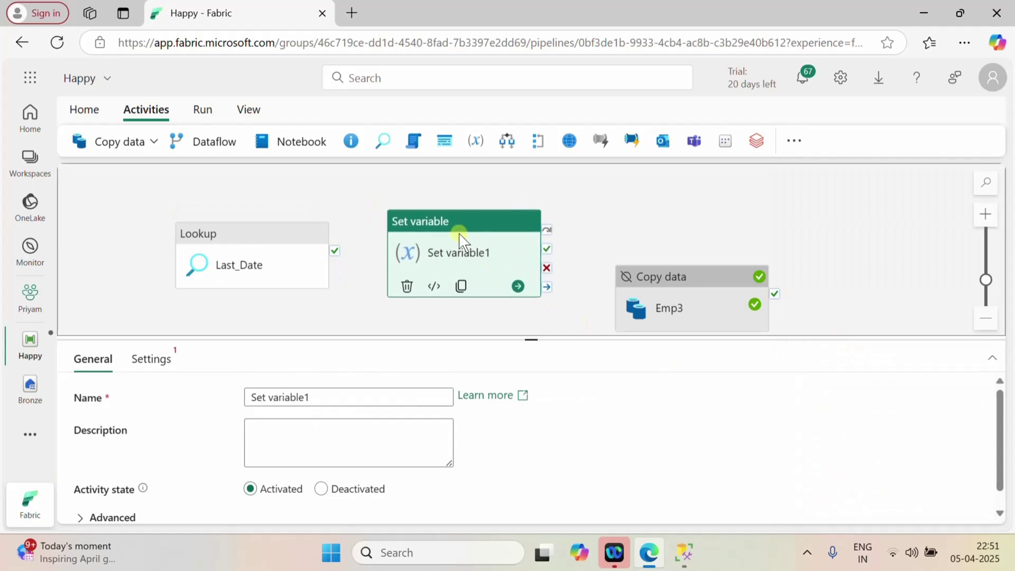
left_click_drag(335, 250, 472, 254)
left_click(470, 255)
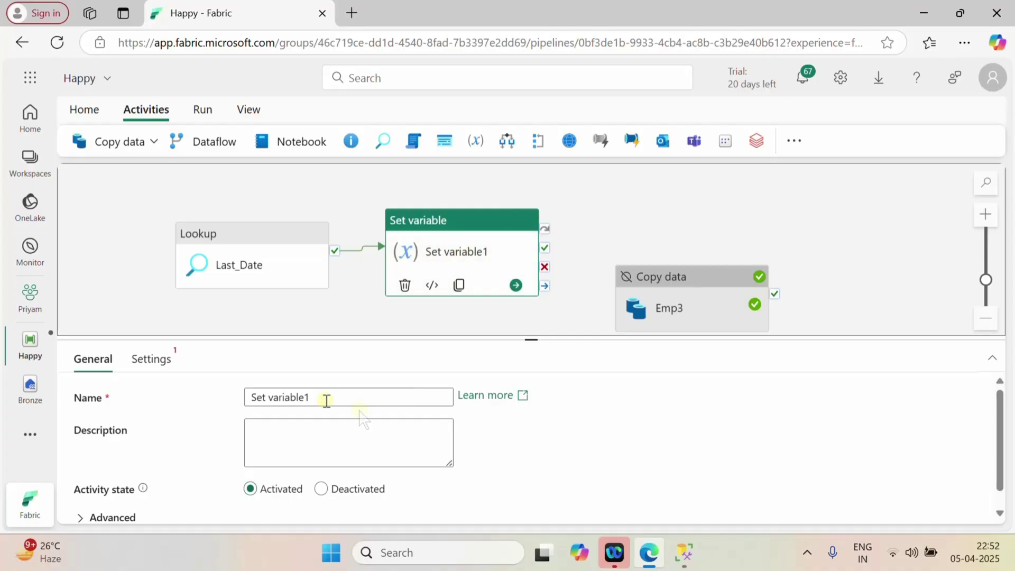
- Rename the Set variable activity to Max_Date
left_click_drag(325, 396, 227, 411)
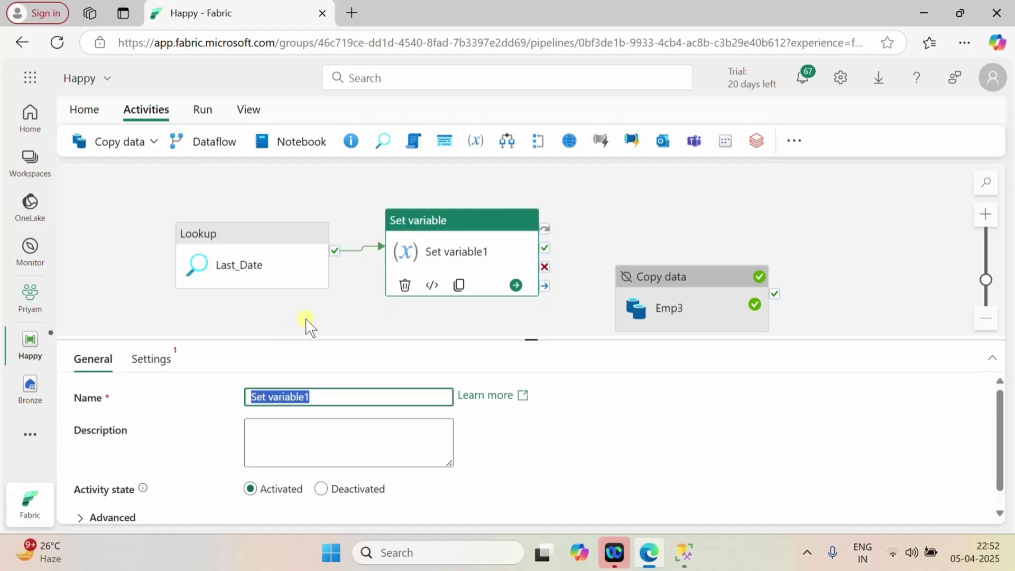
type("Ma")
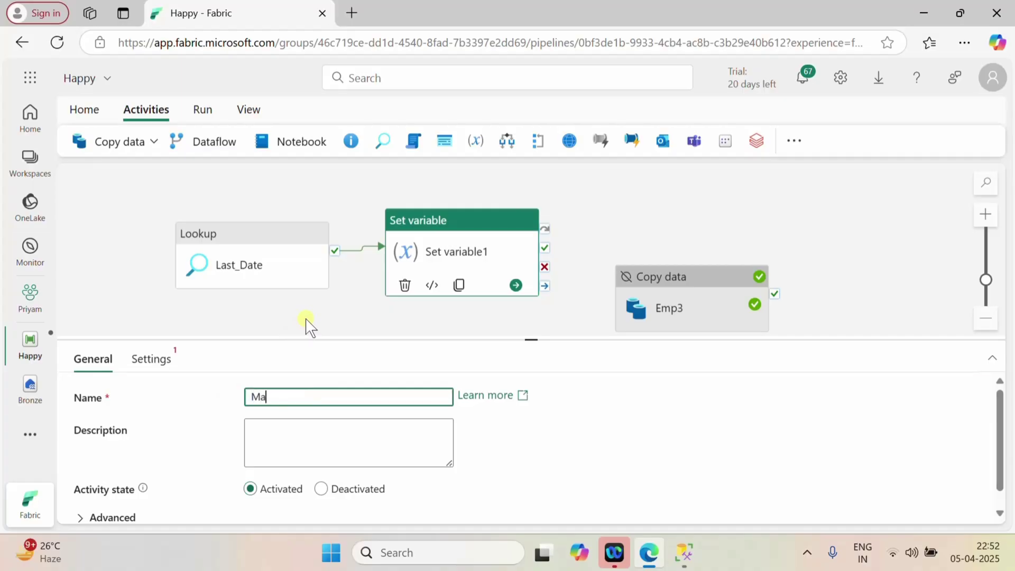
type("x_Date")
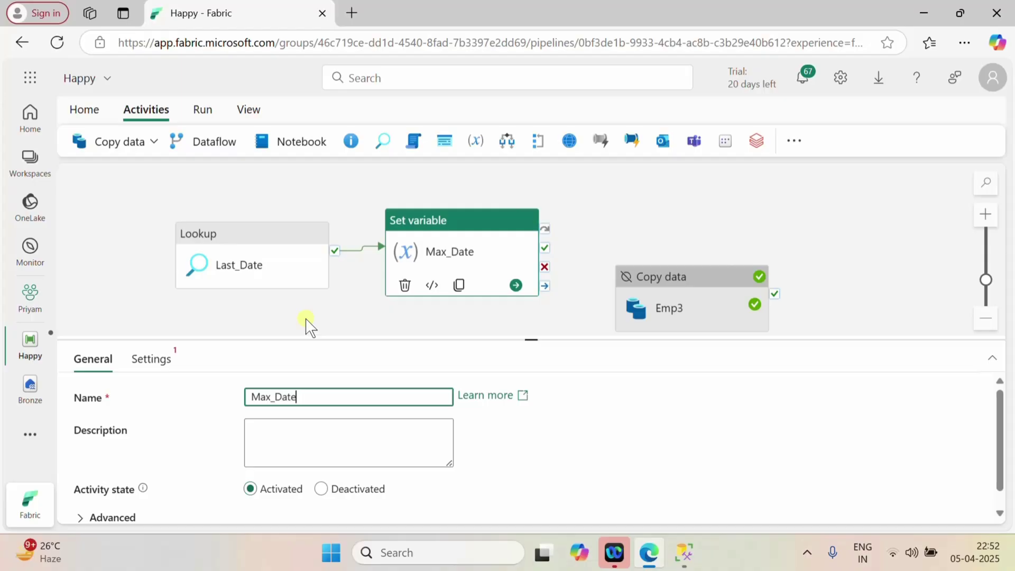
- Create a String pipeline variable named Max_Date for the Set variable activity to fill
left_click(157, 360)
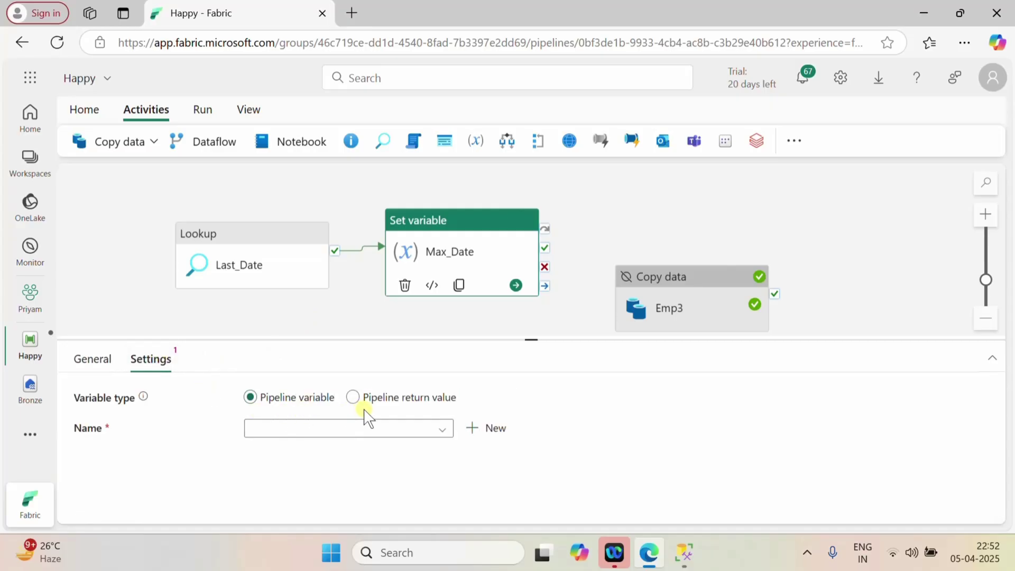
left_click(344, 430)
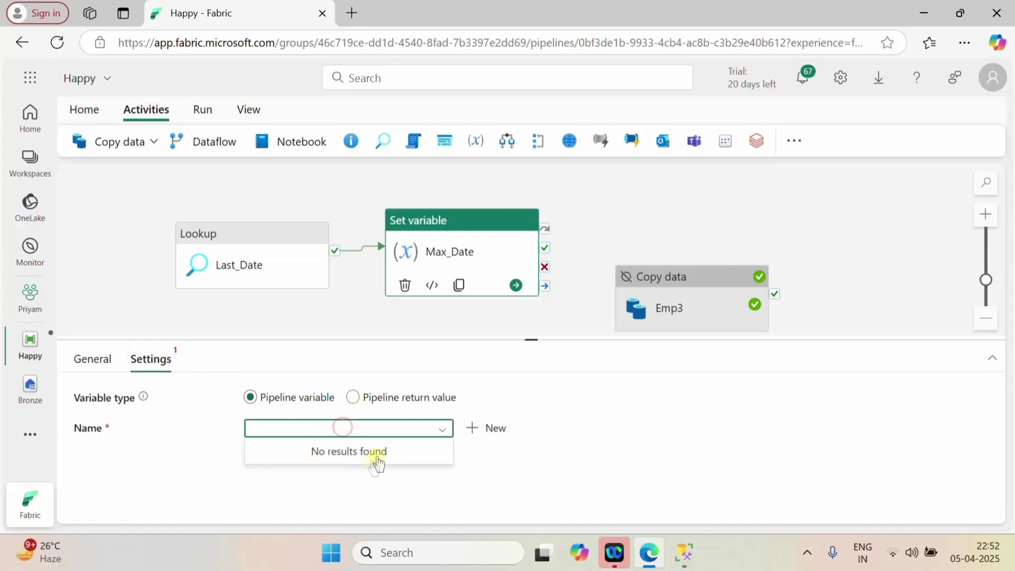
left_click(494, 430)
left_click(538, 253)
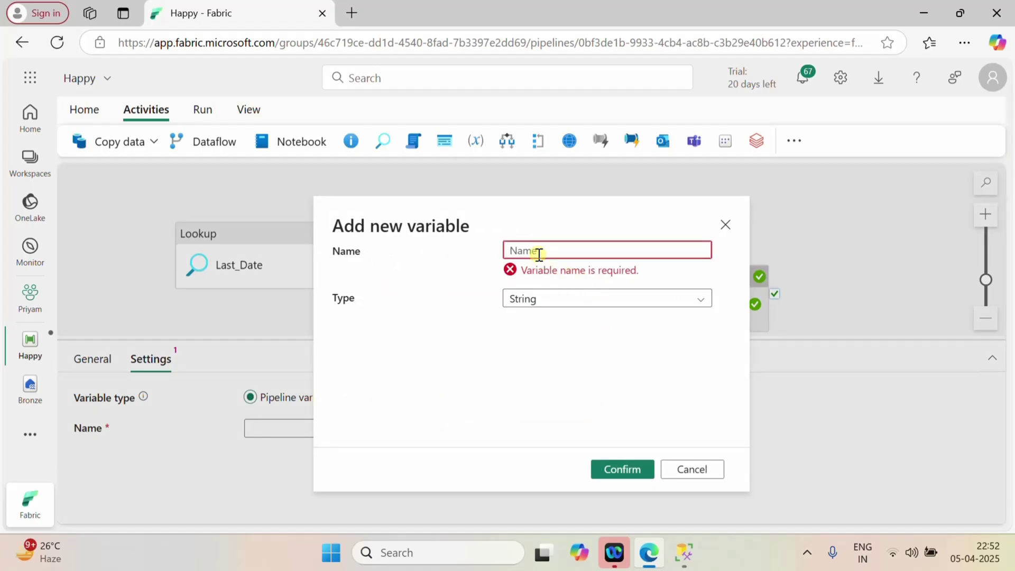
type("Max)")
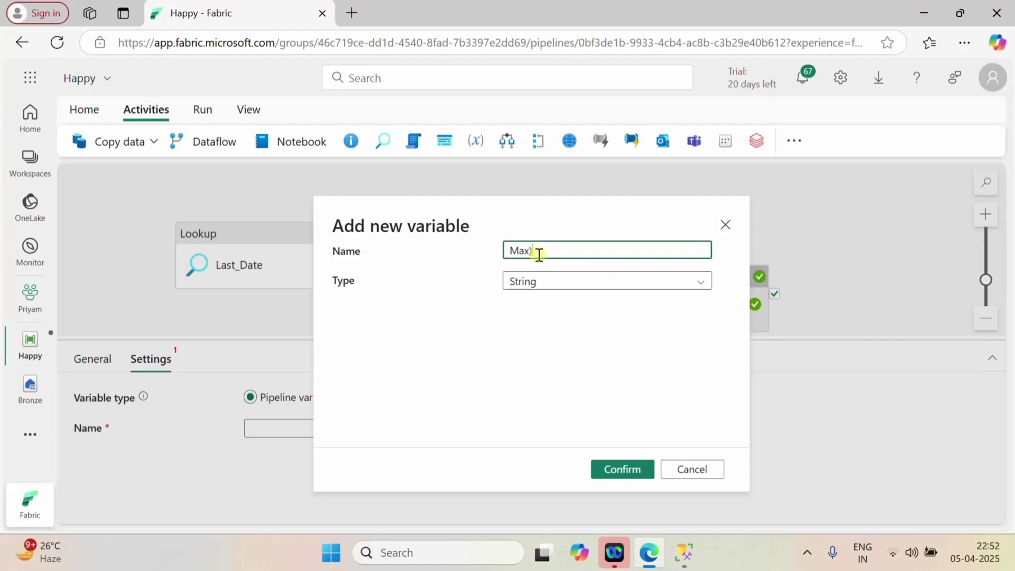
type("Date")
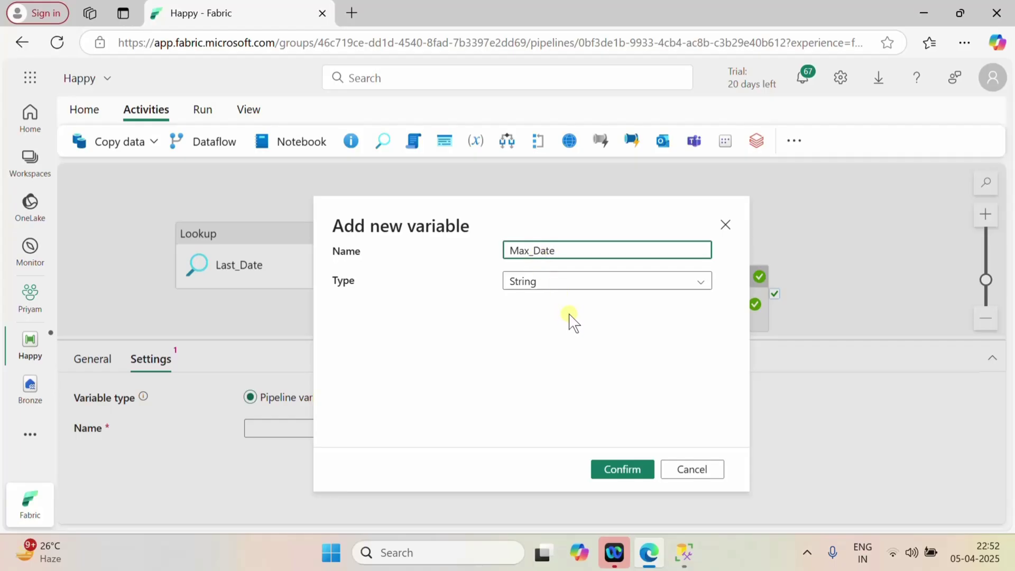
left_click(622, 470)
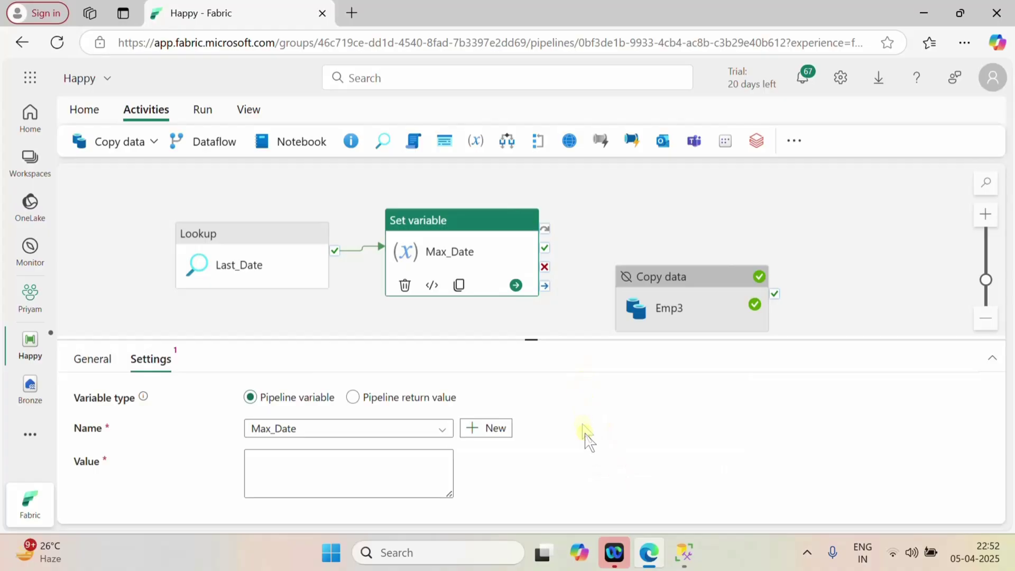
left_click(326, 462)
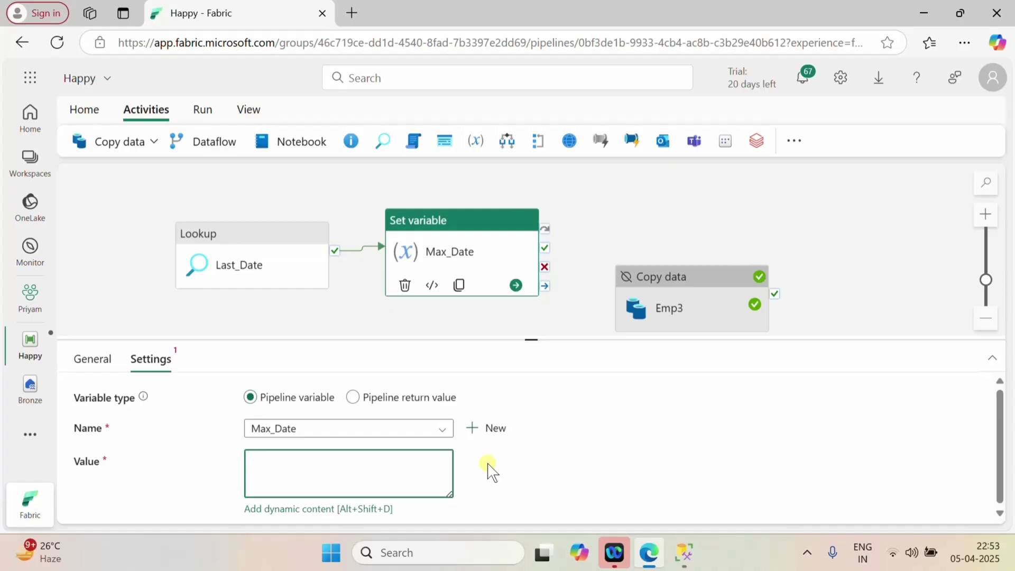
type("@a")
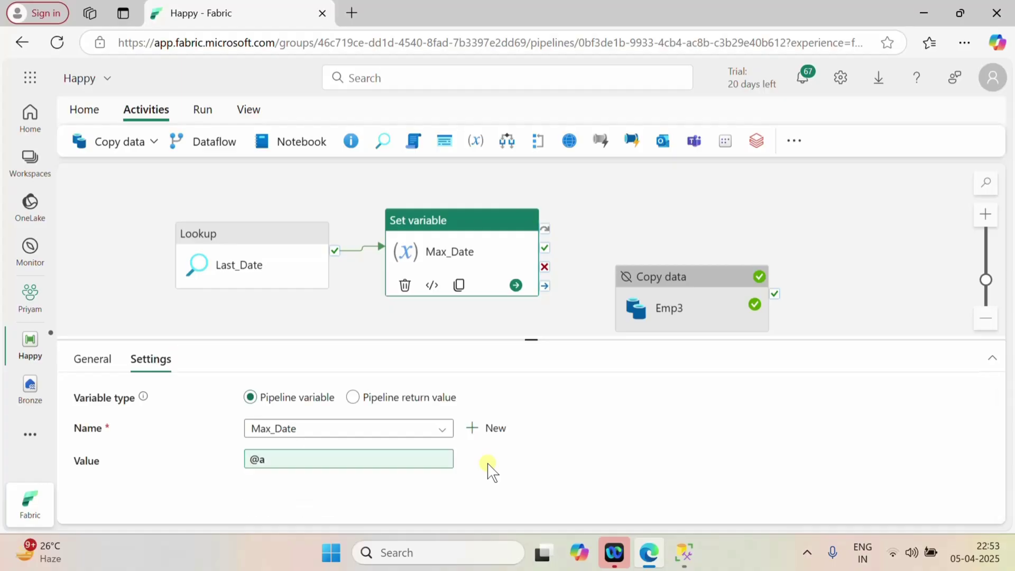
left_click(385, 461)
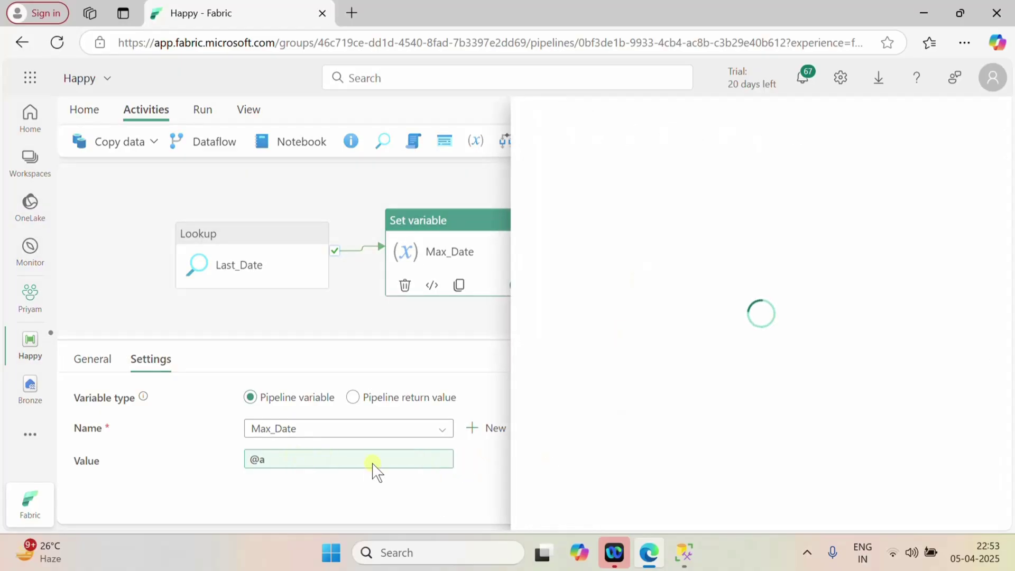
left_click(568, 158)
type("ctivi")
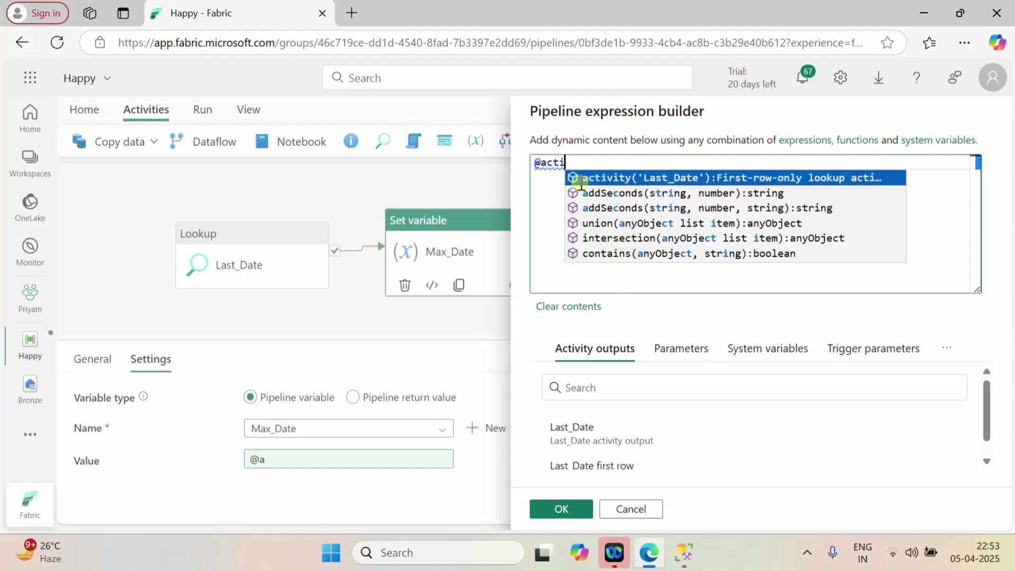
left_click(613, 178)
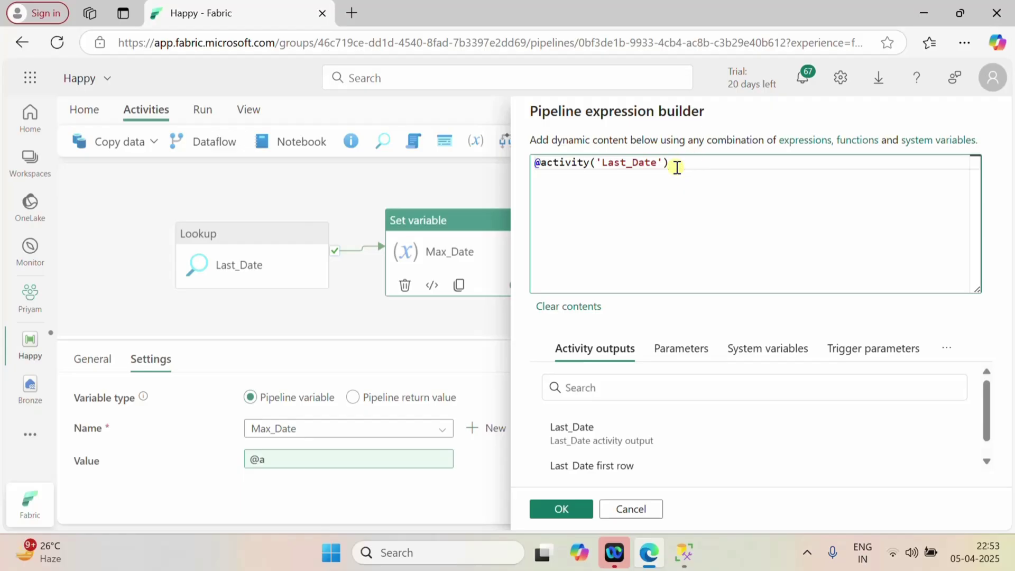
type(".")
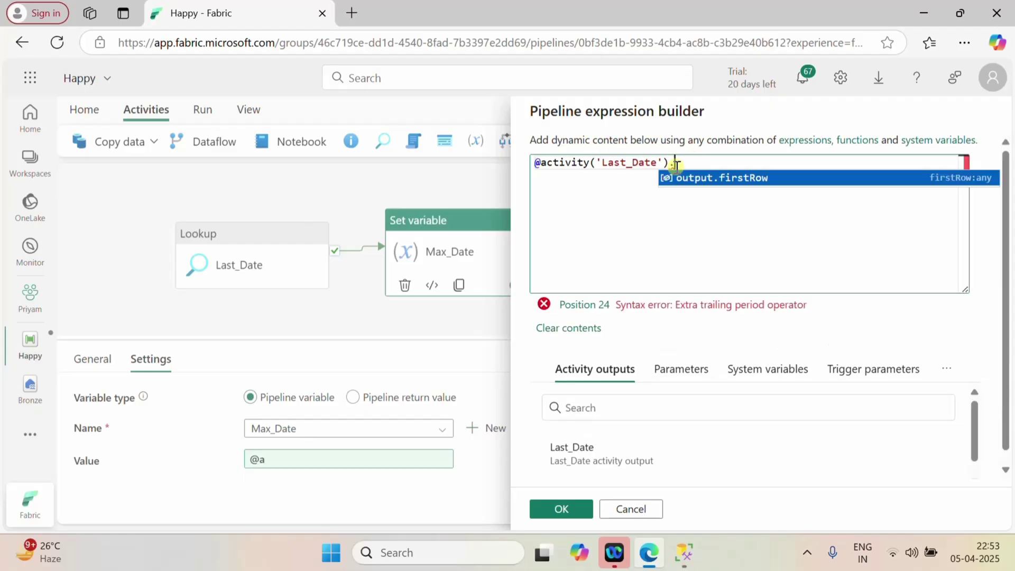
left_click(715, 177)
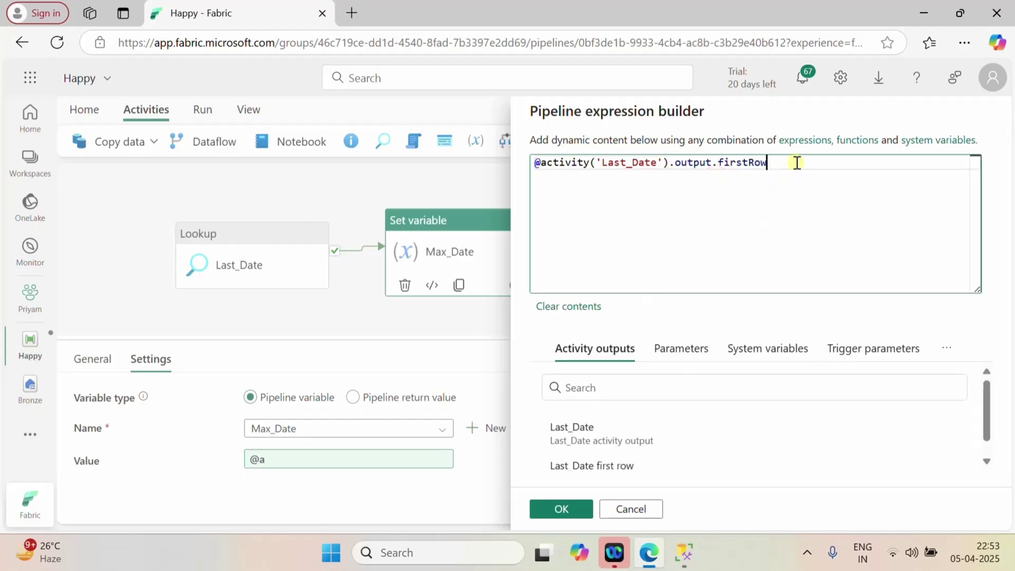
type(".MaxDate")
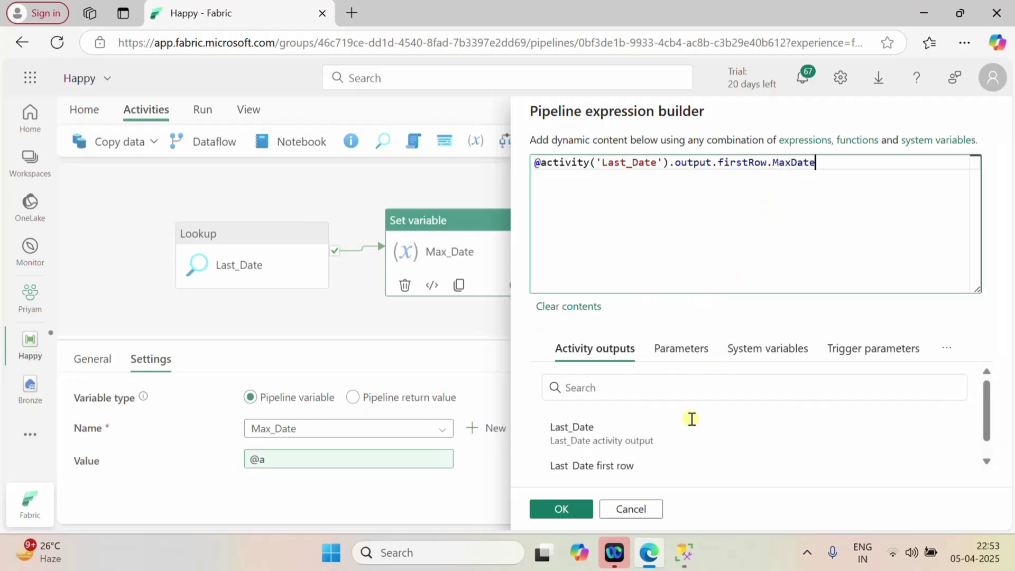
left_click(567, 508)
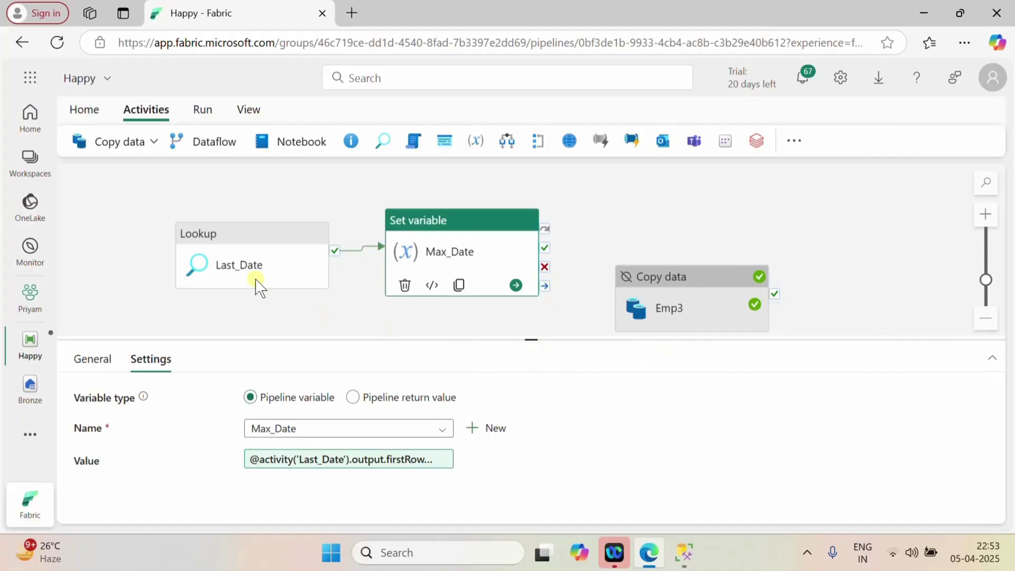
left_click(245, 257)
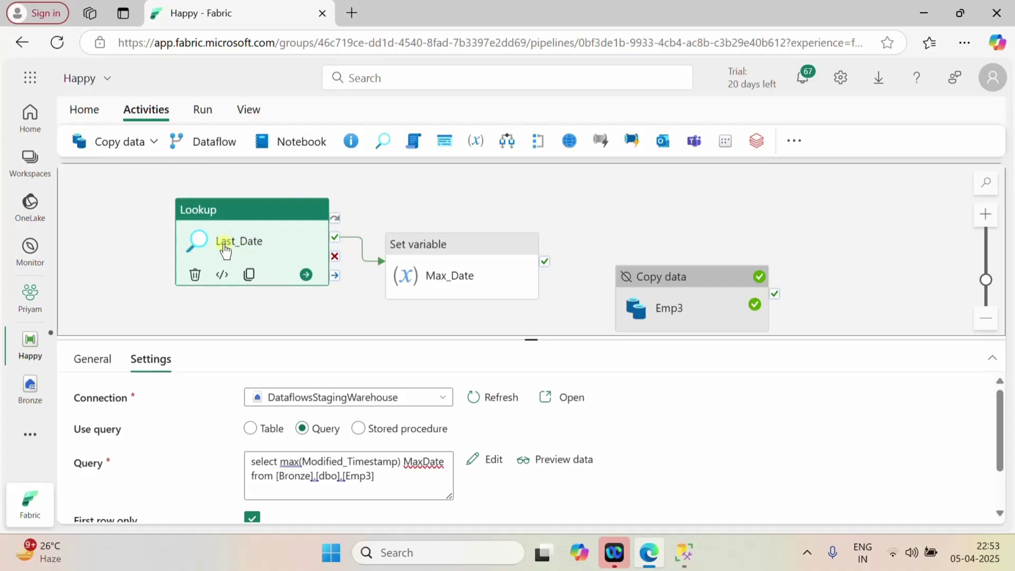
left_click(455, 249)
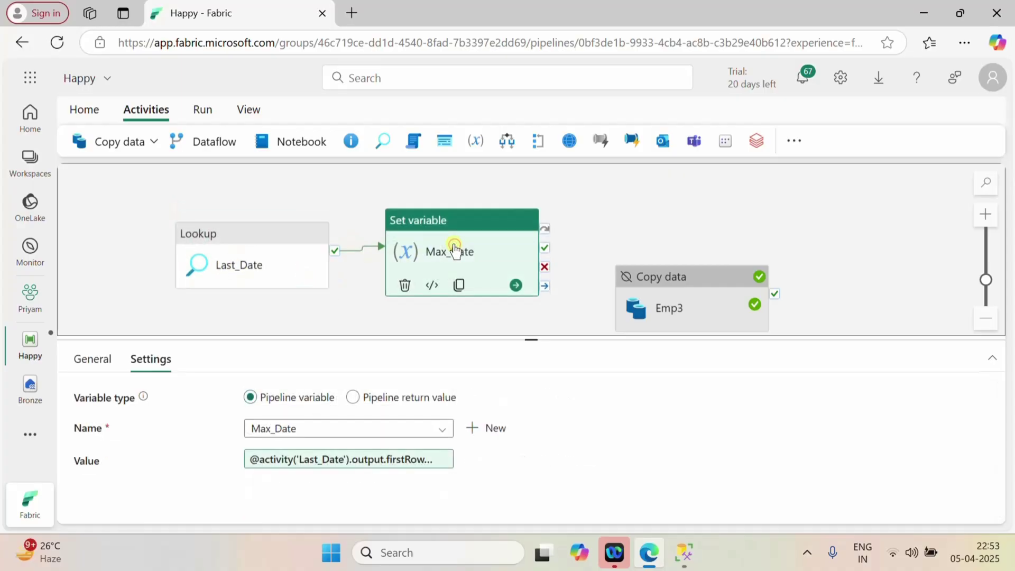
left_click(345, 460)
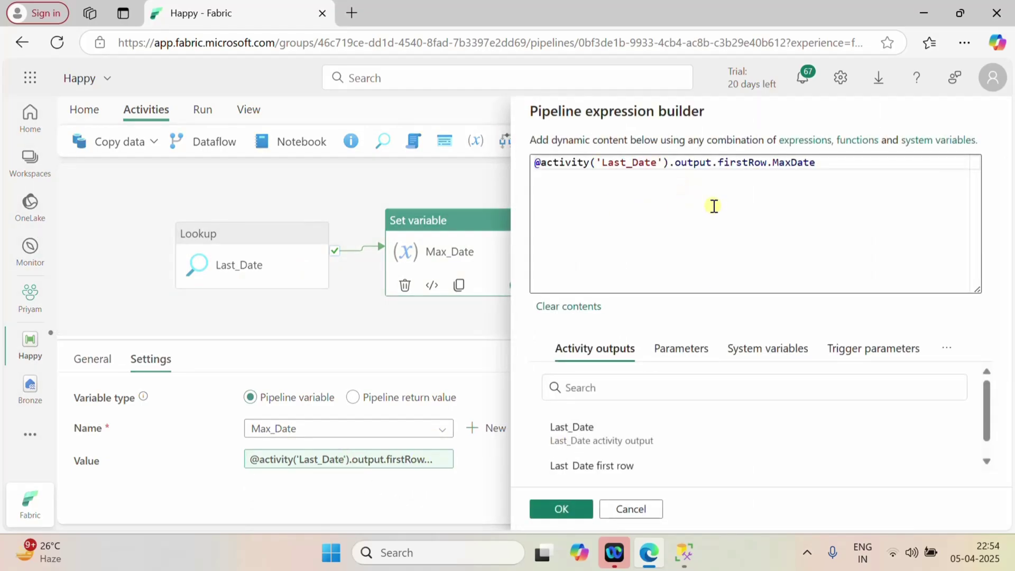
left_click(571, 509)
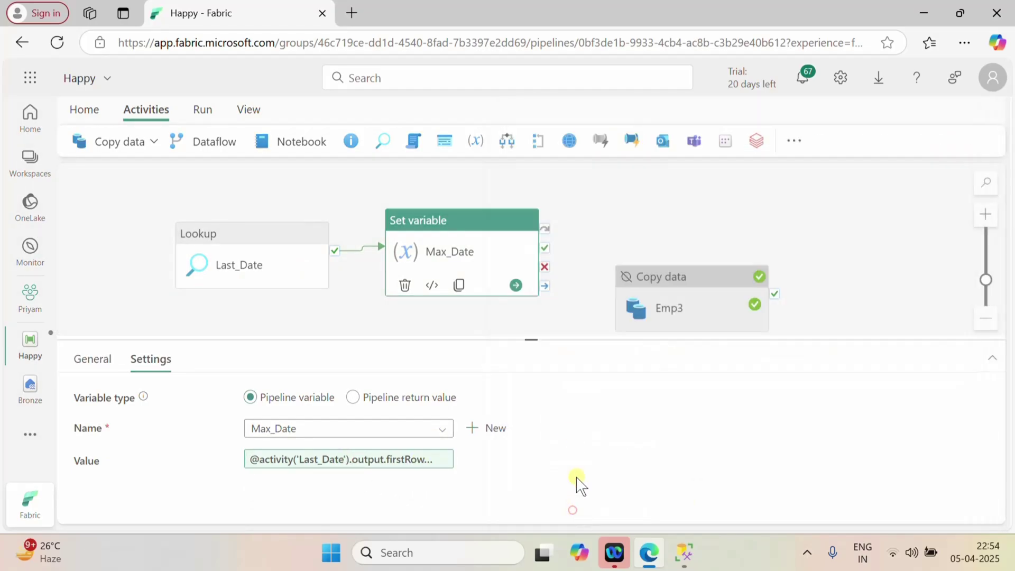
- Add a Copy data activity to the canvas beyond Max_Date and connect the Max_Date variable activity's success output to it
left_click(664, 192)
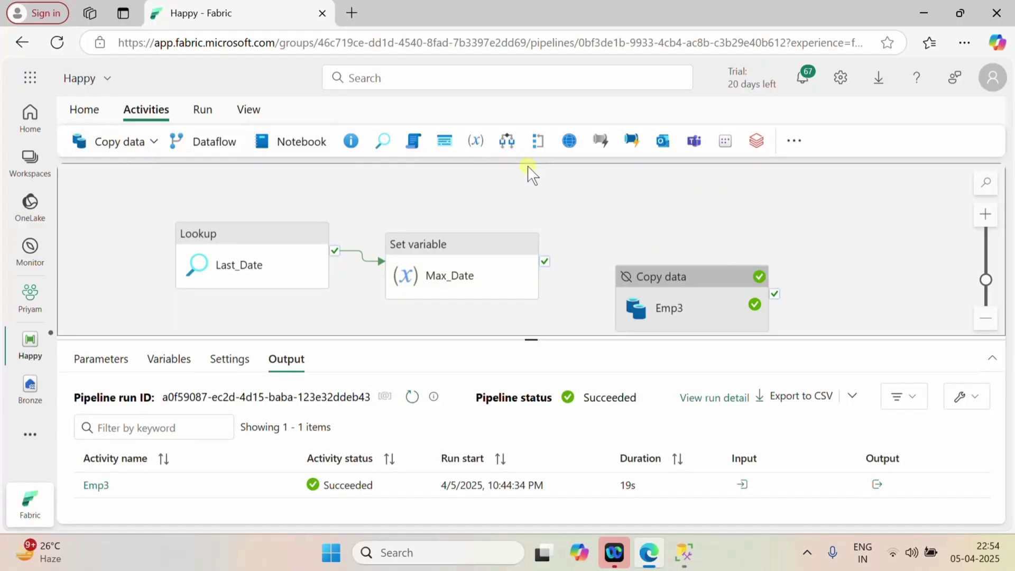
left_click(119, 142)
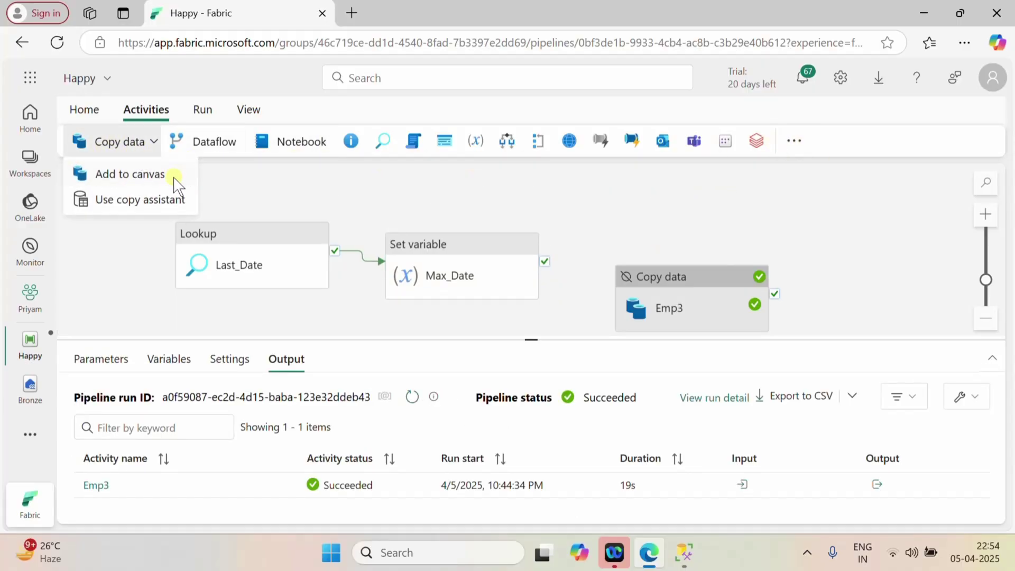
left_click(142, 173)
left_click_drag(446, 236, 666, 201)
left_click_drag(679, 289, 728, 333)
left_click_drag(659, 211, 679, 239)
left_click_drag(605, 300, 655, 230)
left_click_drag(535, 280, 499, 238)
left_click_drag(716, 219, 714, 206)
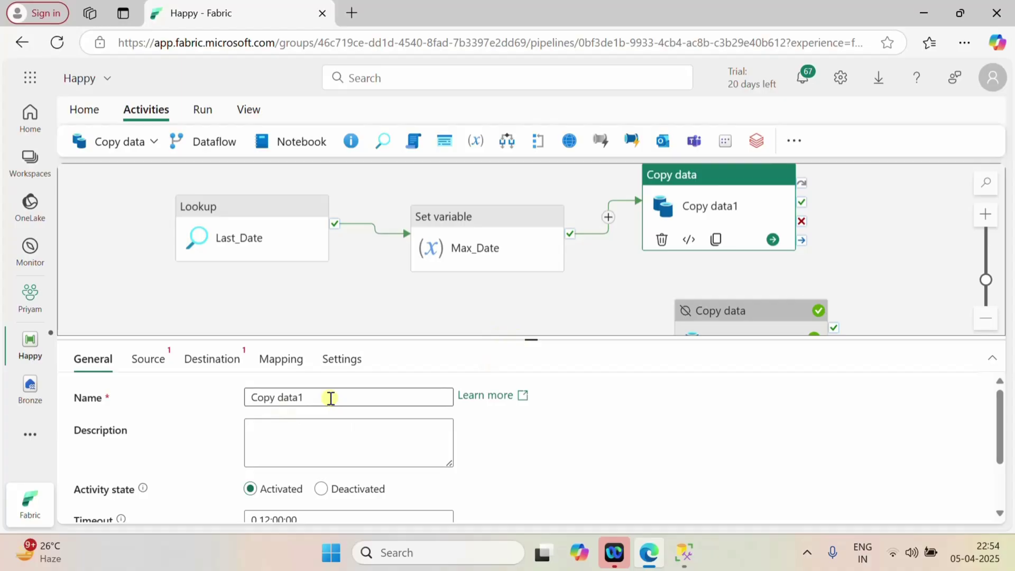
- Set the new copy activity's source to the existing sqlexpress connection with connection type SQL server
left_click(149, 360)
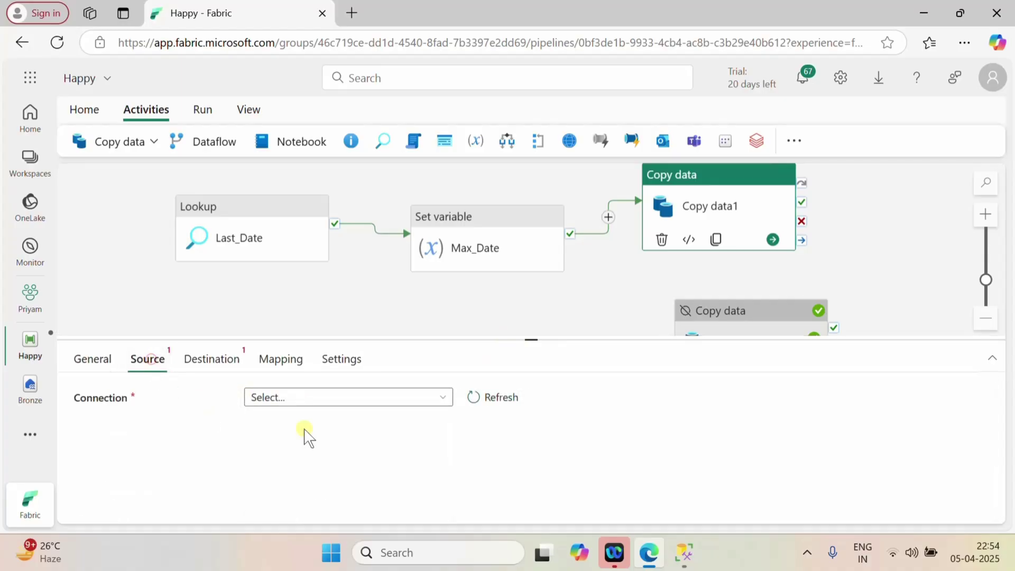
left_click(340, 402)
left_click(304, 264)
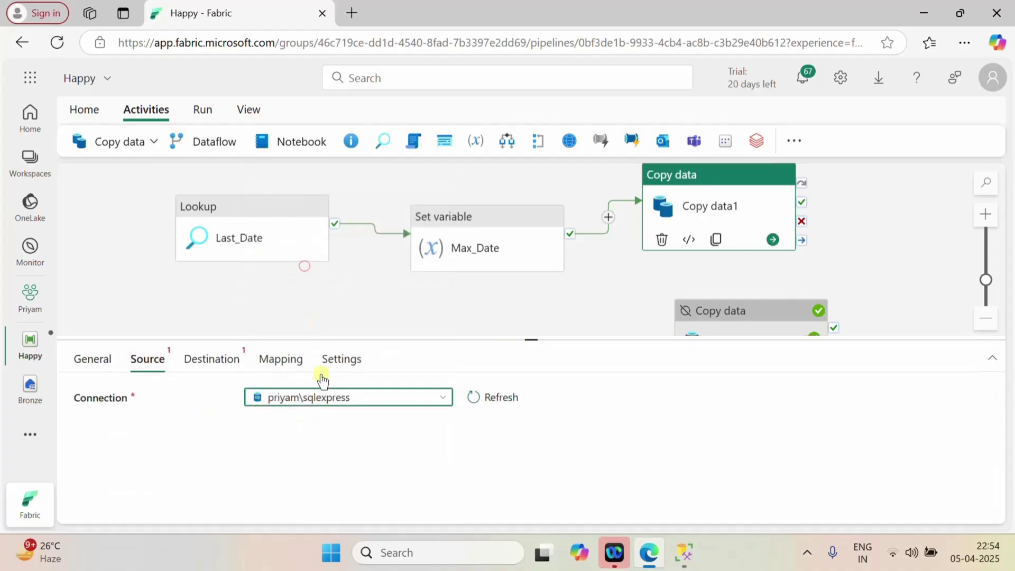
left_click(344, 429)
scroll(349, 489, "down", 2)
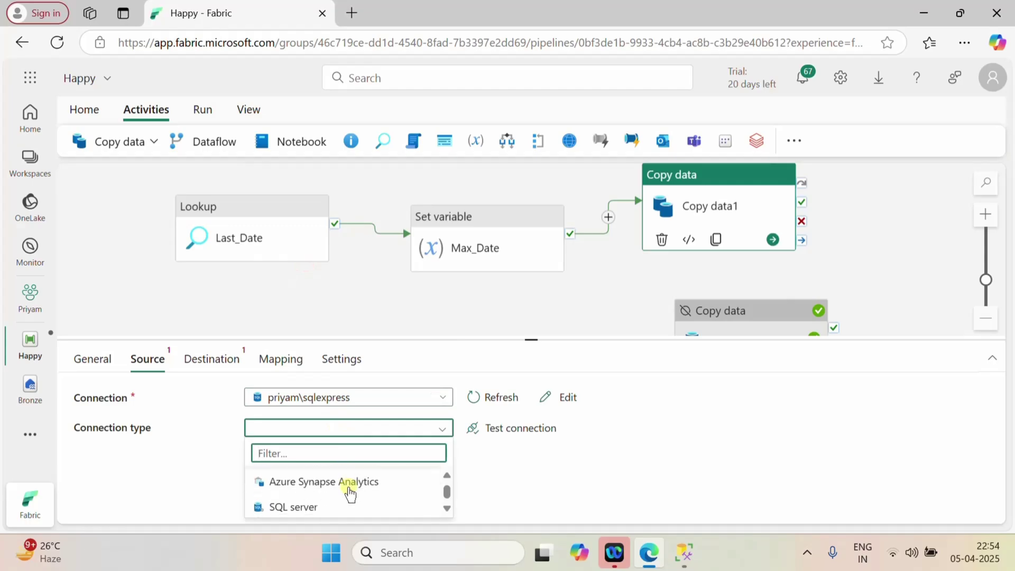
left_click(318, 505)
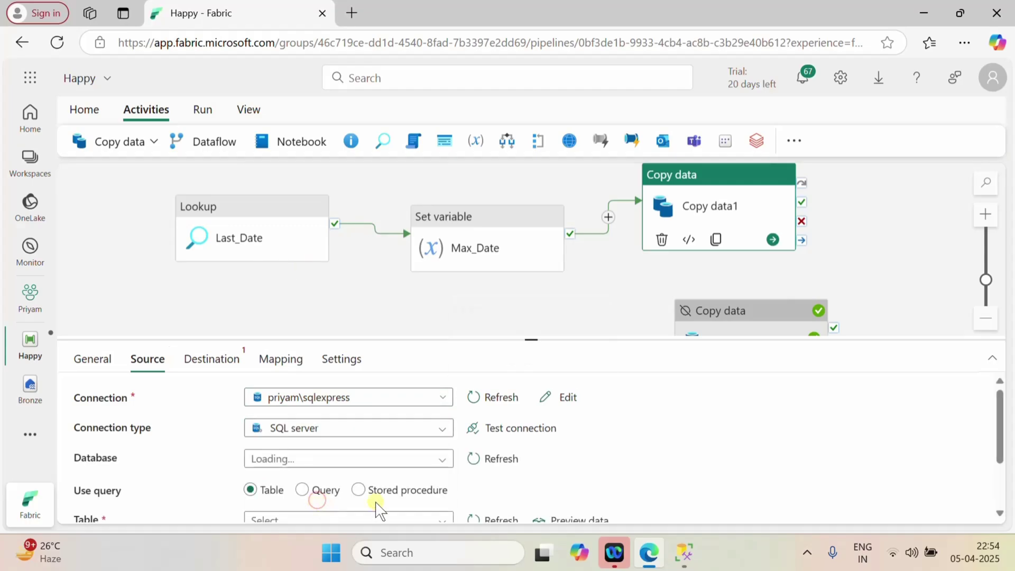
- Choose the Happy database for the copy source and have it read from a query instead of a table
scroll(378, 507, "down", 2)
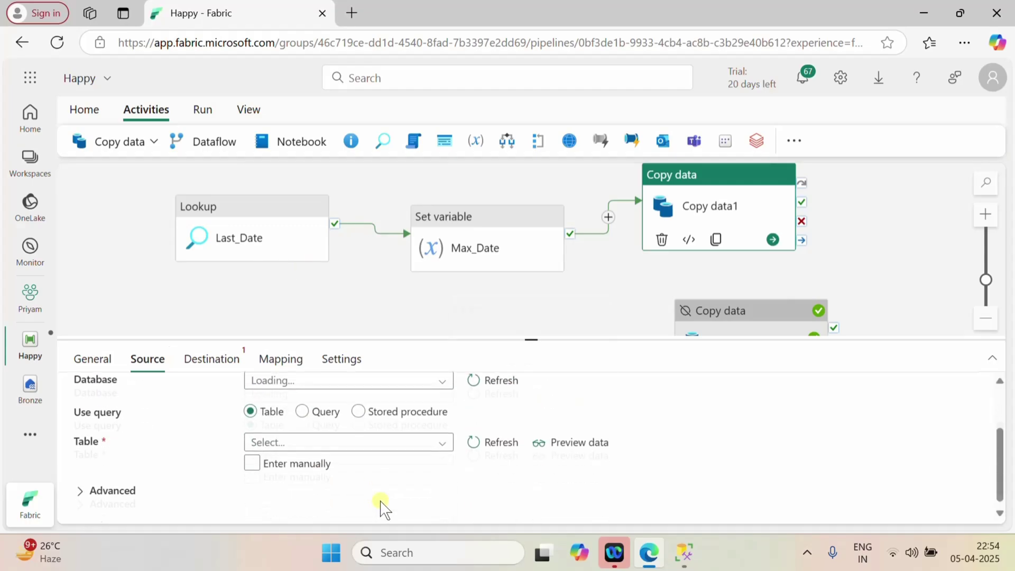
left_click(434, 378)
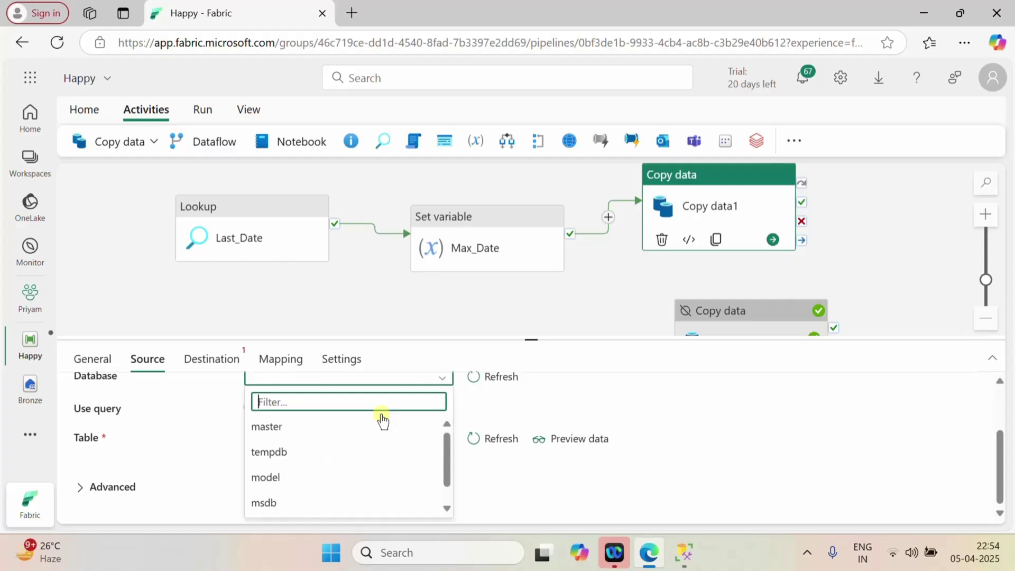
scroll(379, 455, "down", 1)
left_click(290, 508)
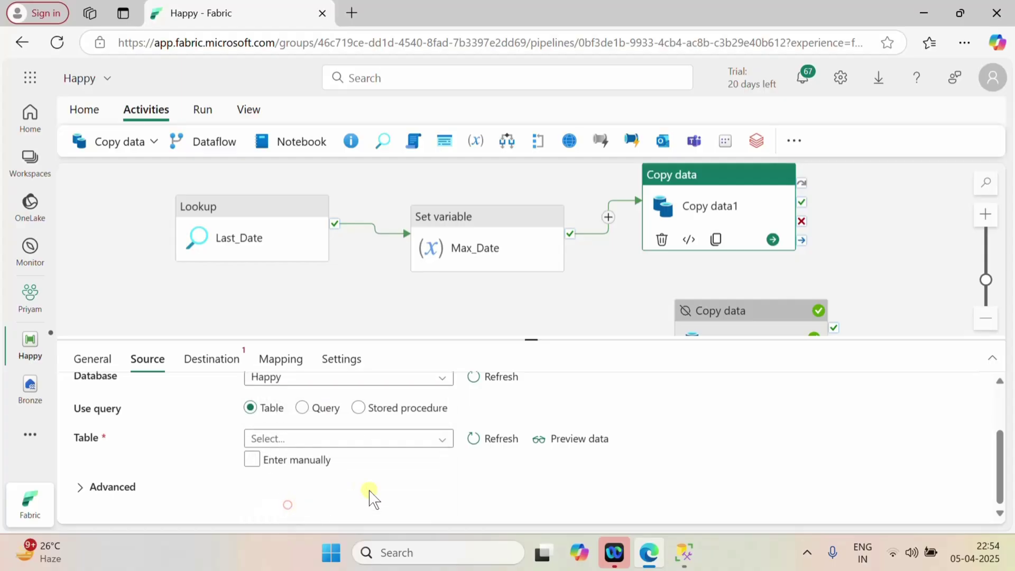
left_click(321, 411)
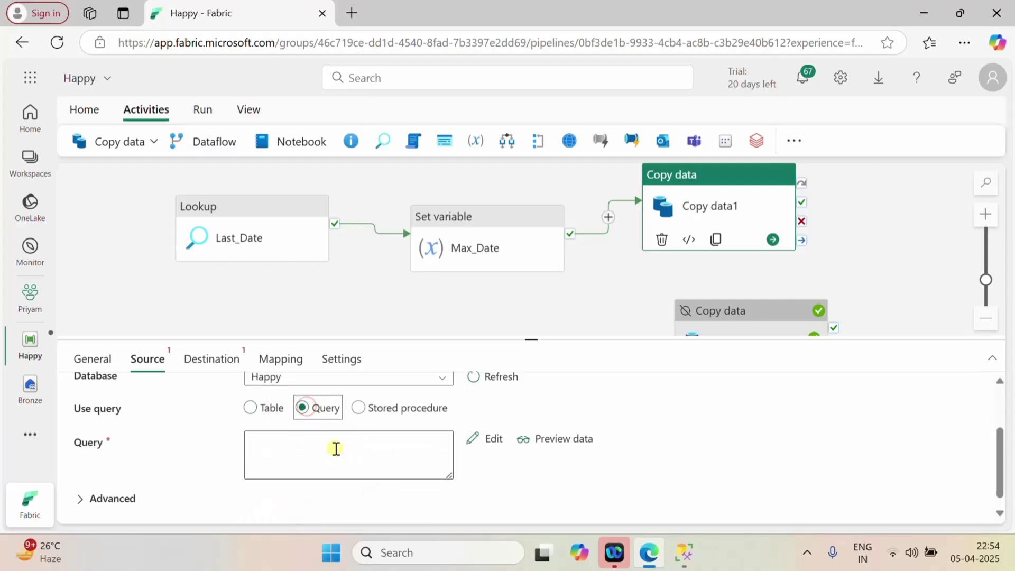
- Copy Emp3's source query, select *, concat(hire_date, ' ',time) as Modified_Timestamp from employee, into the new copy activity's source query
left_click(334, 449)
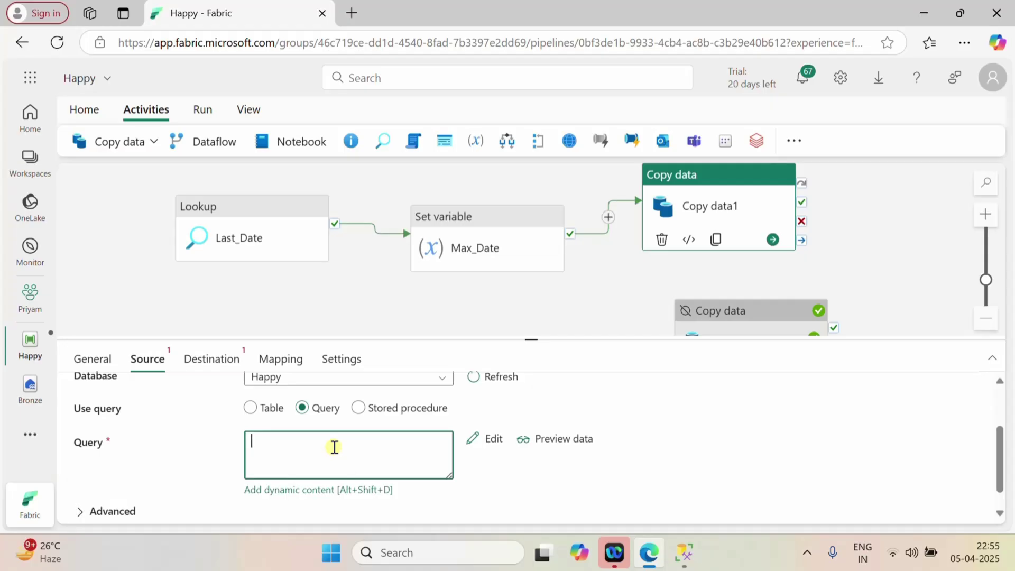
type("select")
left_click(717, 317)
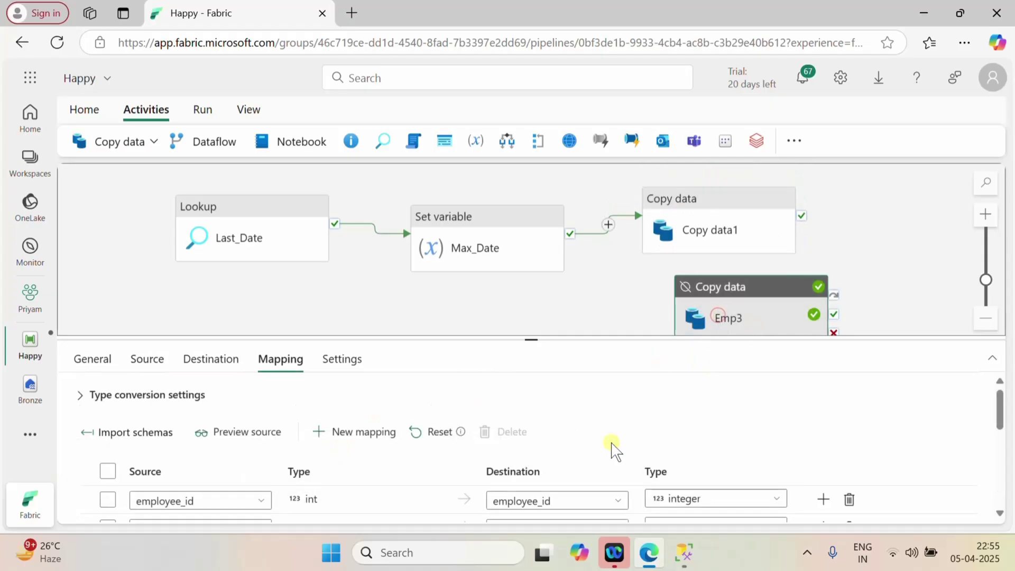
left_click(147, 359)
scroll(395, 462, "down", 2)
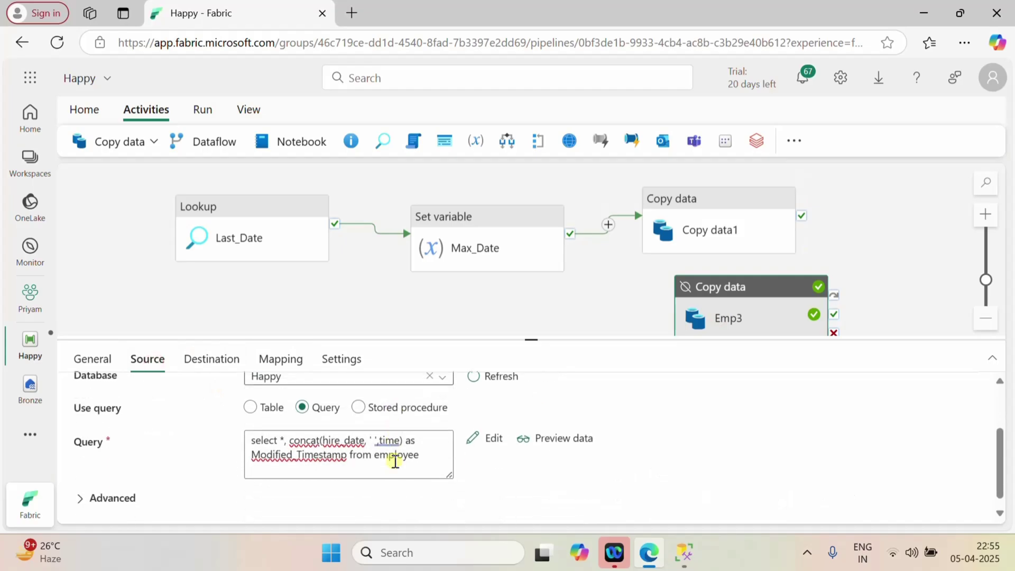
left_click_drag(419, 451, 242, 431)
key("ctrl+c")
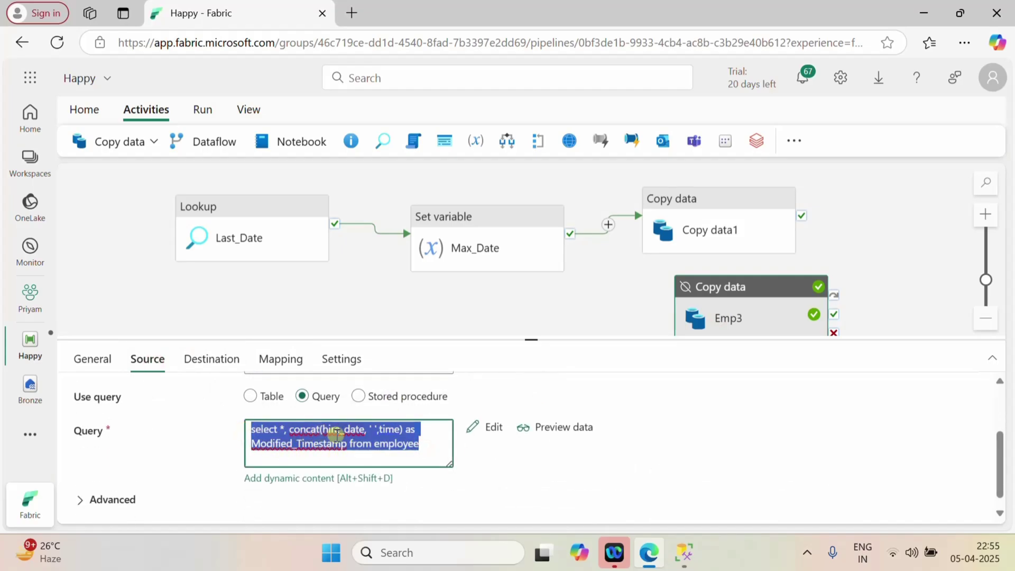
left_click(719, 227)
scroll(403, 414, "down", 2)
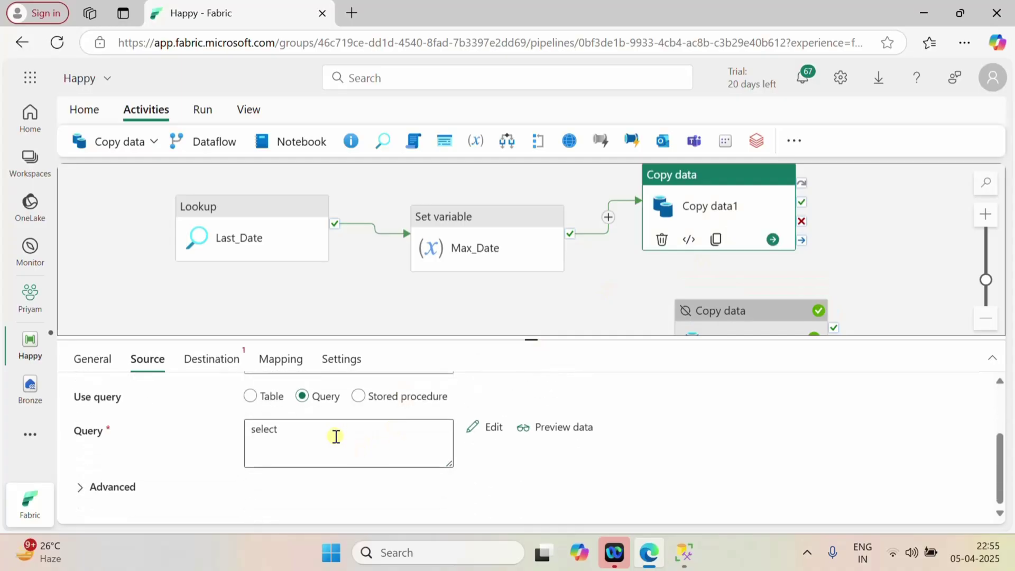
left_click_drag(333, 435, 229, 430)
key("ctrl+v")
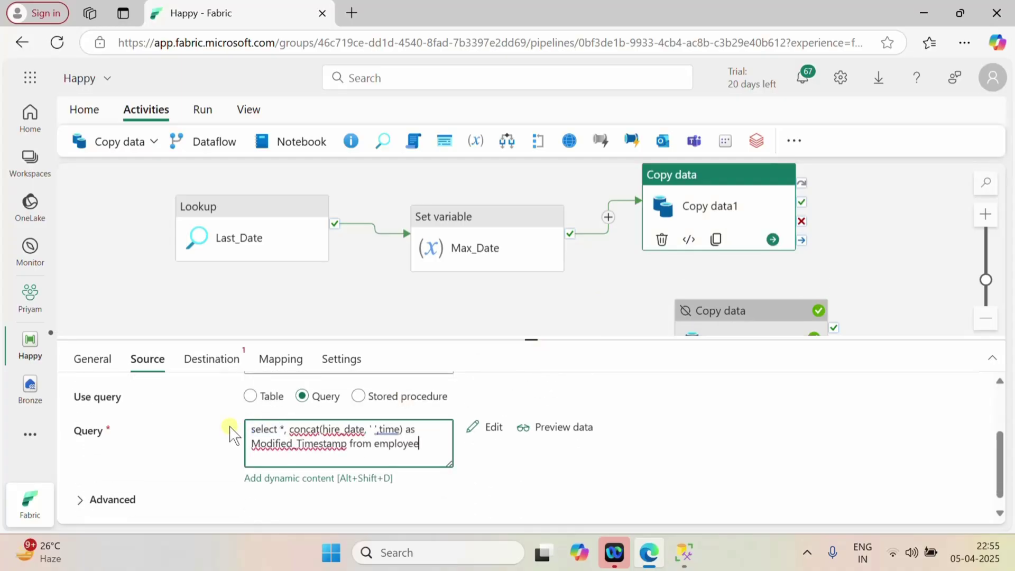
- Extend the copy source query with a second line reading where concat(hire_date, ' ',time)
left_click(483, 427)
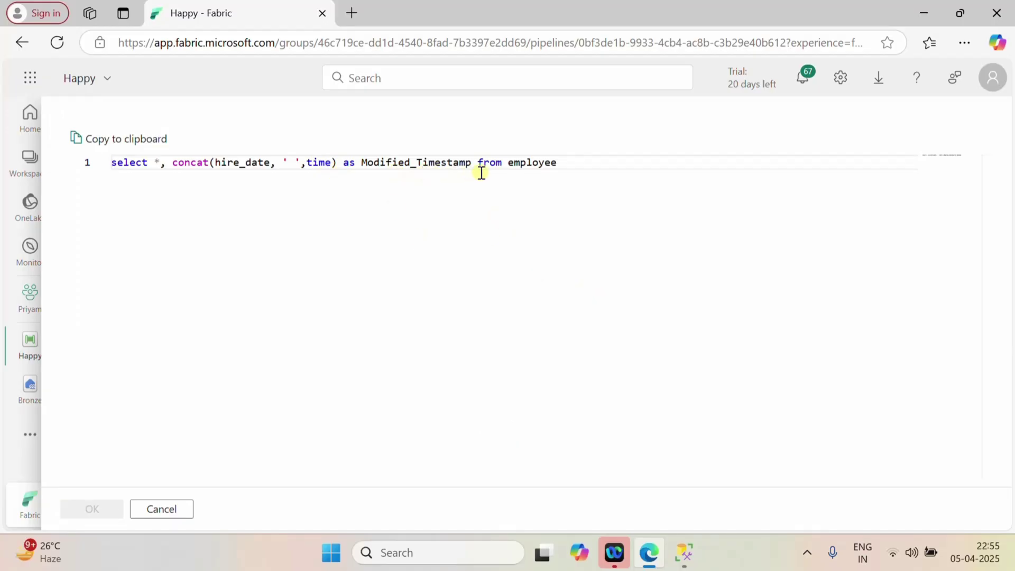
left_click(572, 164)
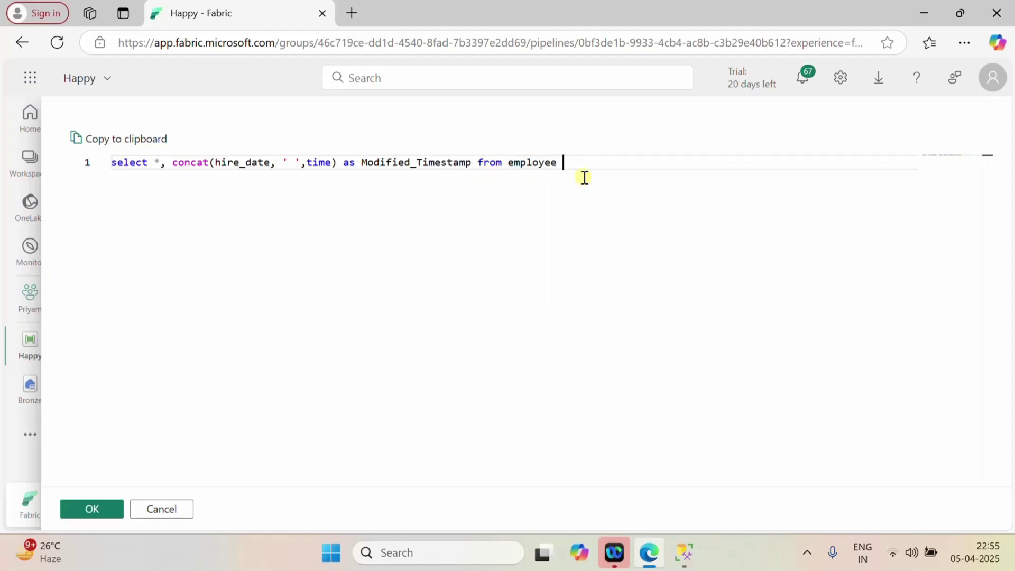
key("Return")
type("where")
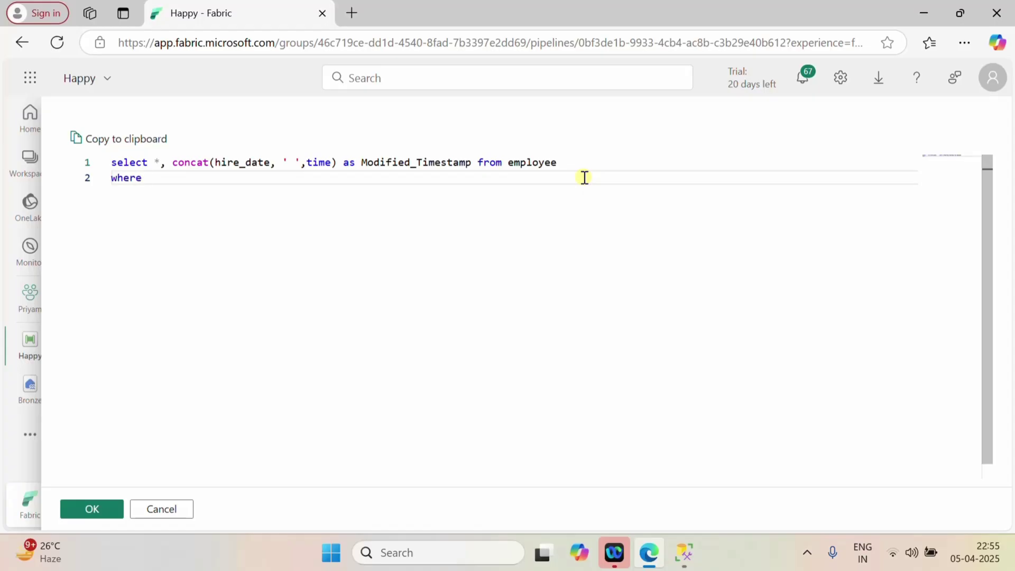
type("c")
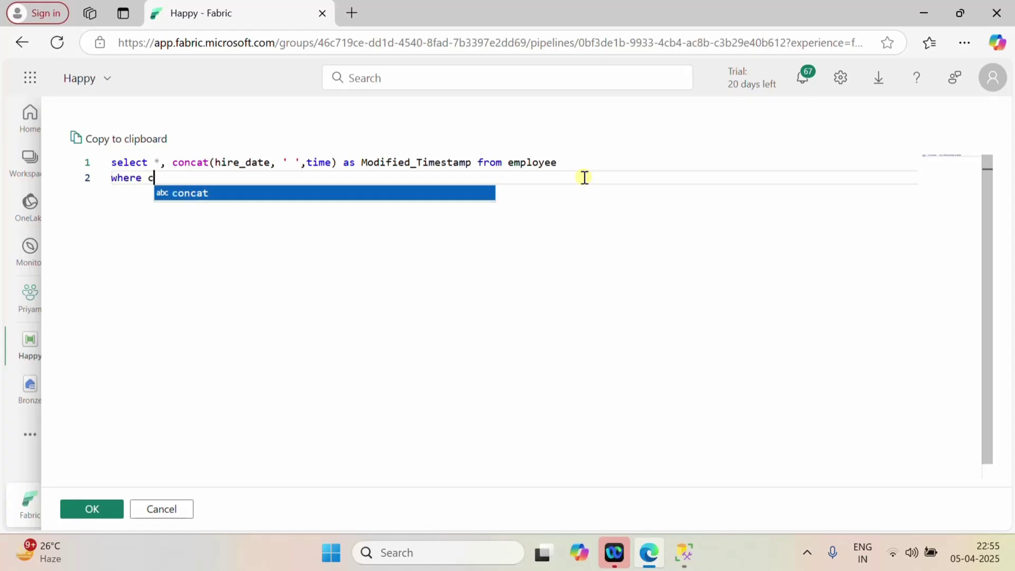
left_click_drag(337, 161, 175, 164)
key("ctrl+c")
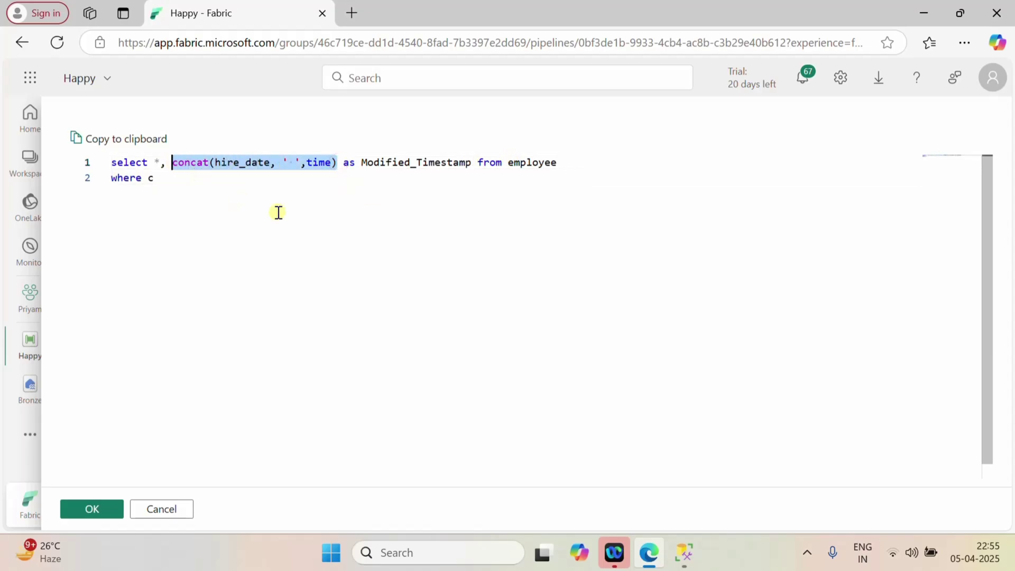
left_click(152, 177)
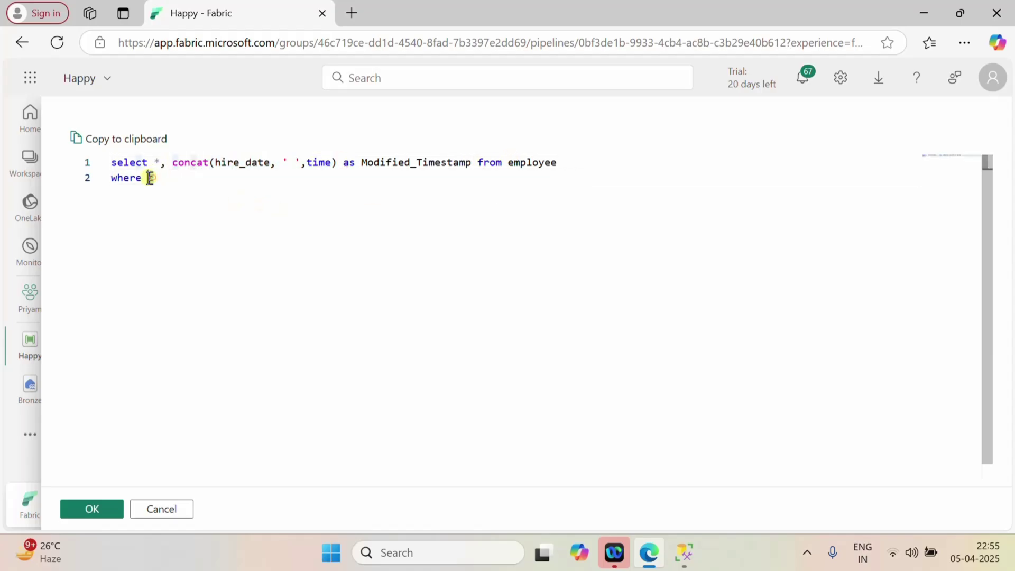
key("BackSpace")
key("ctrl+v")
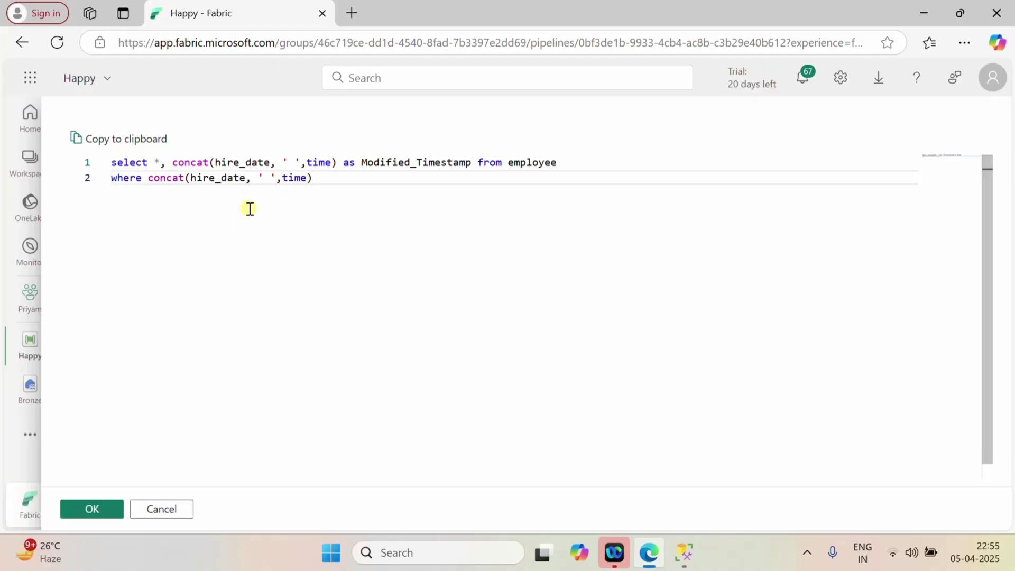
- Complete the where clause with the comparison > '@{variables('Max_Date')}' and save the query
type("> '@")
type("va")
key("BackSpace")
key("BackSpace")
type("{V")
key("BackSpace")
type("variables")
type("(")
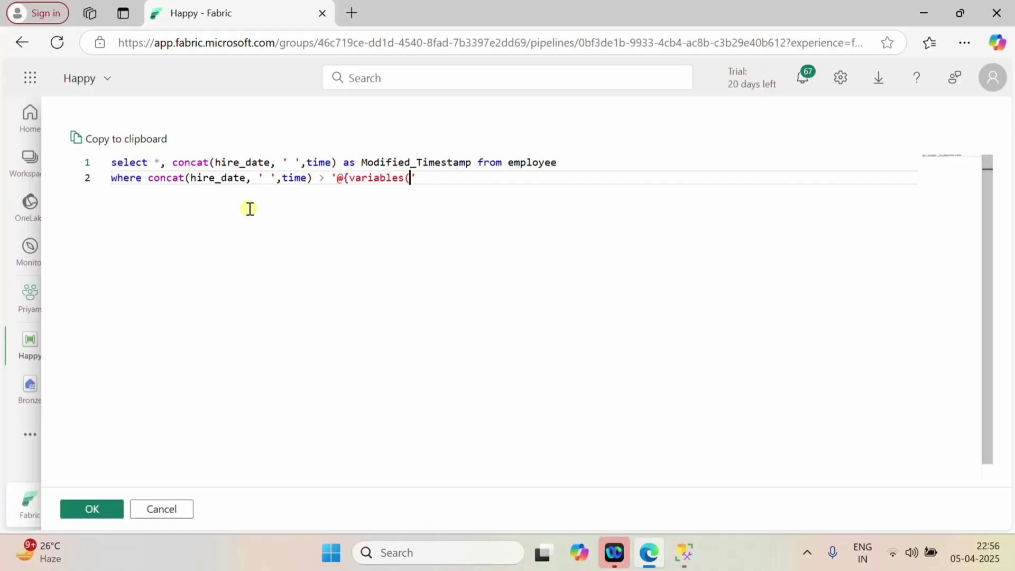
type("'M")
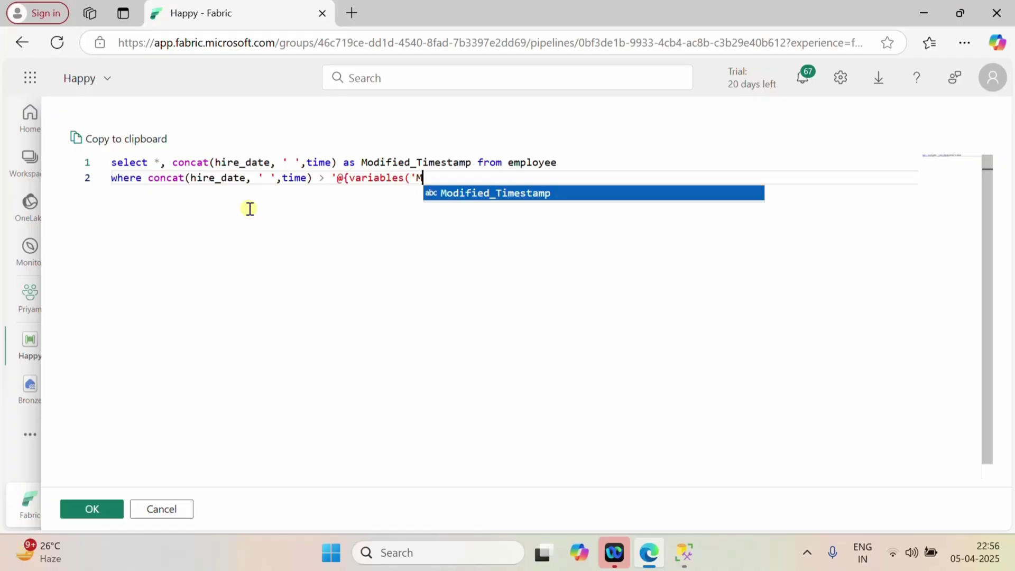
type("ax")
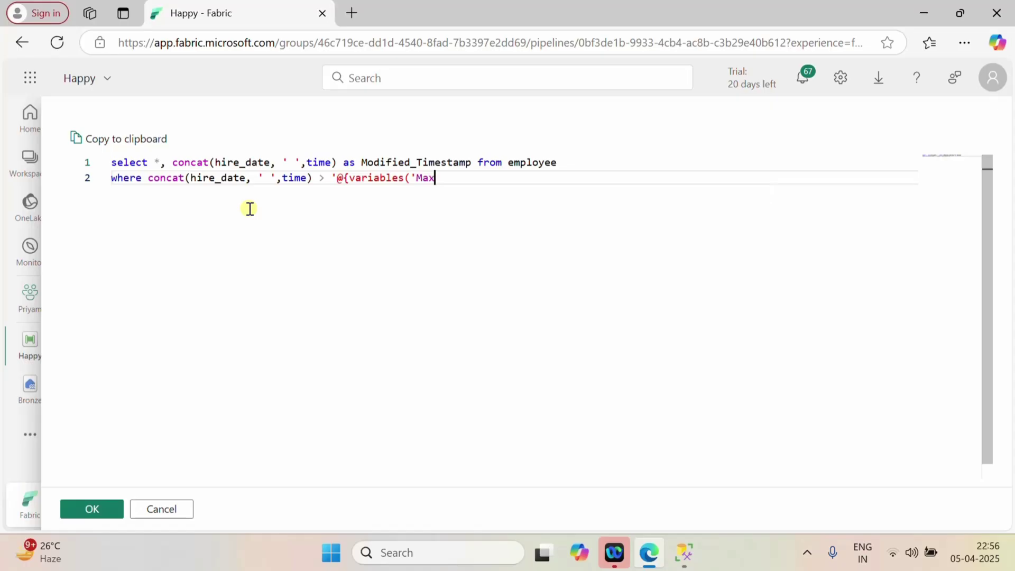
type("_Date')}''")
key("BackSpace")
type("'")
key("Delete")
left_click(84, 509)
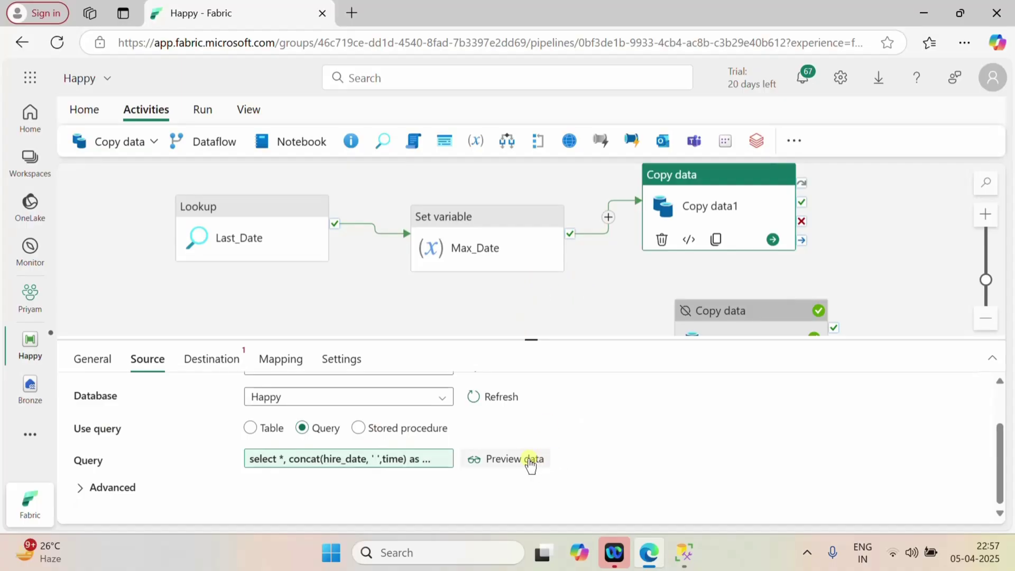
- Set the copy activity's destination to the Bronze lakehouse and its existing table dbo.Emp3
left_click(218, 364)
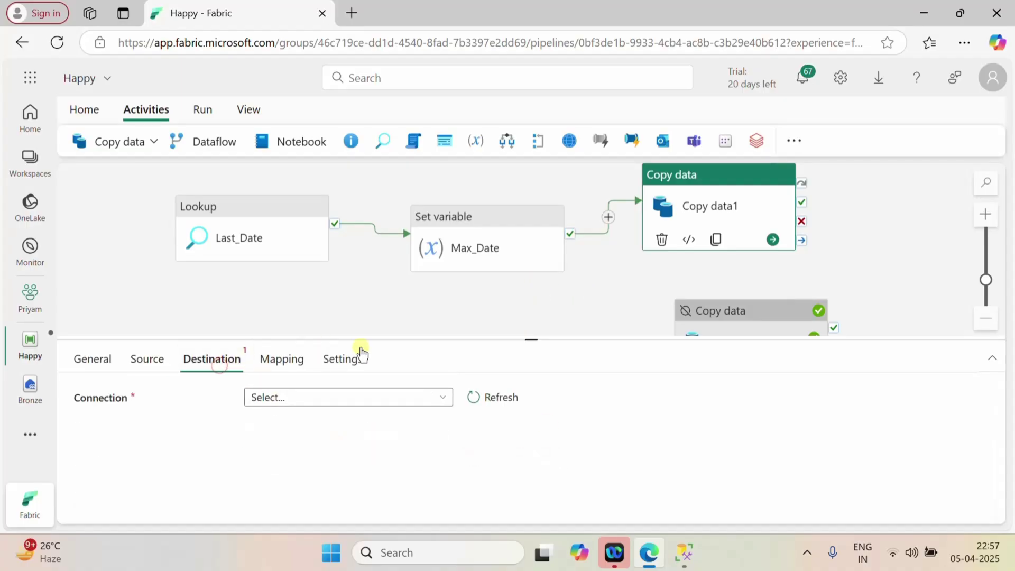
left_click(383, 404)
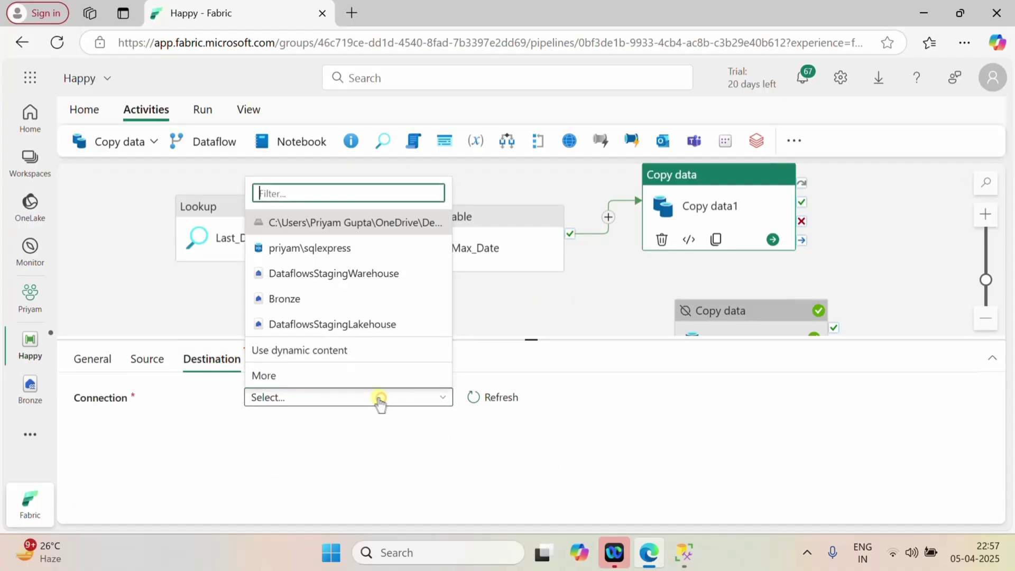
left_click(332, 299)
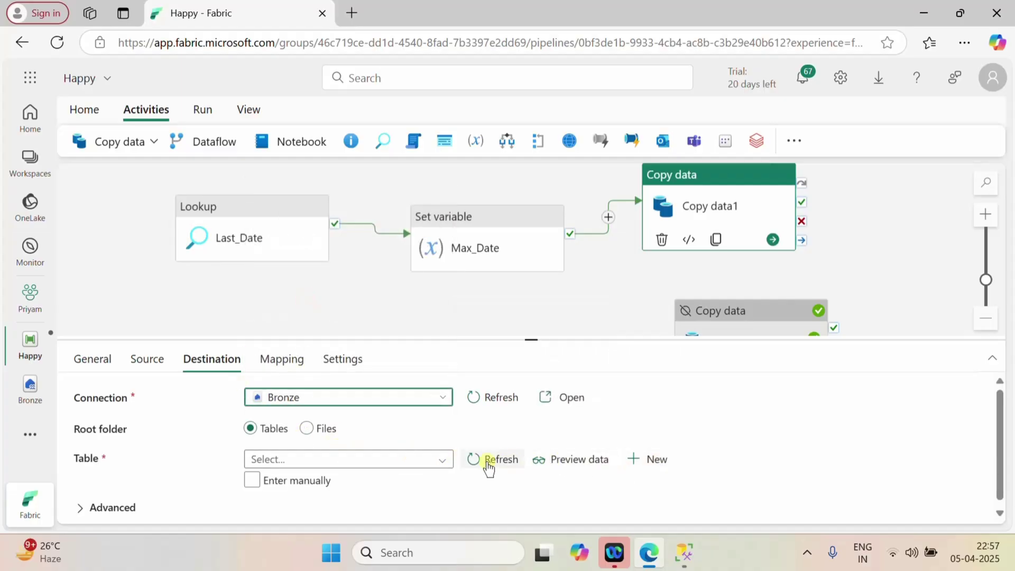
left_click(443, 464)
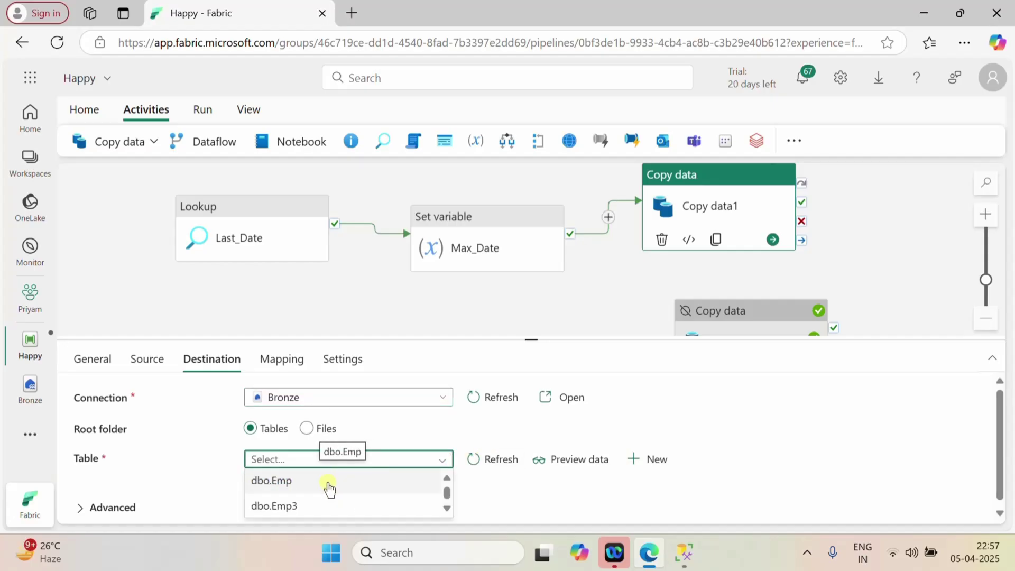
left_click(298, 506)
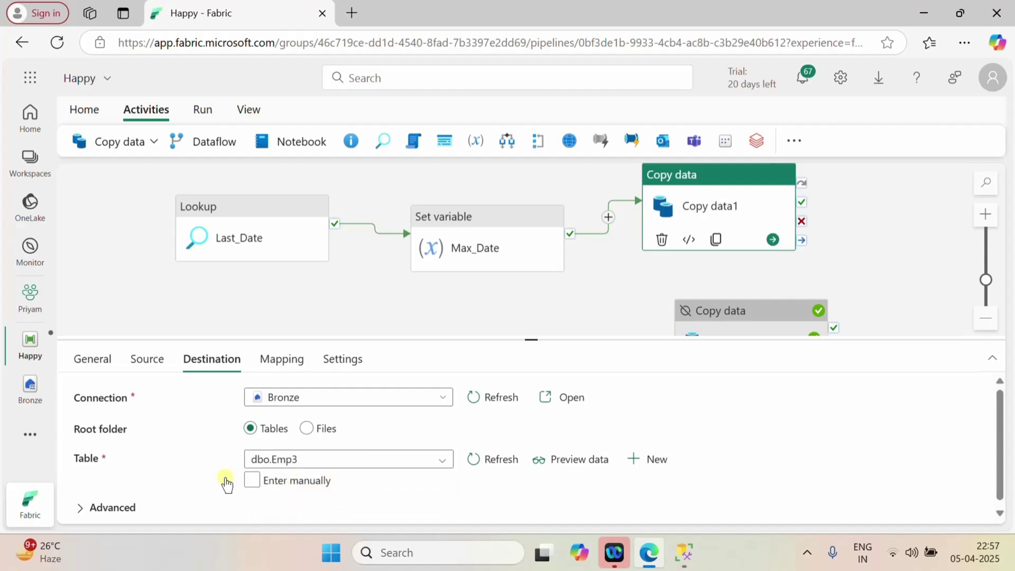
- Expand the destination's advanced options and set the table action to Append
scroll(142, 490, "down", 1)
left_click(84, 504)
scroll(238, 494, "down", 1)
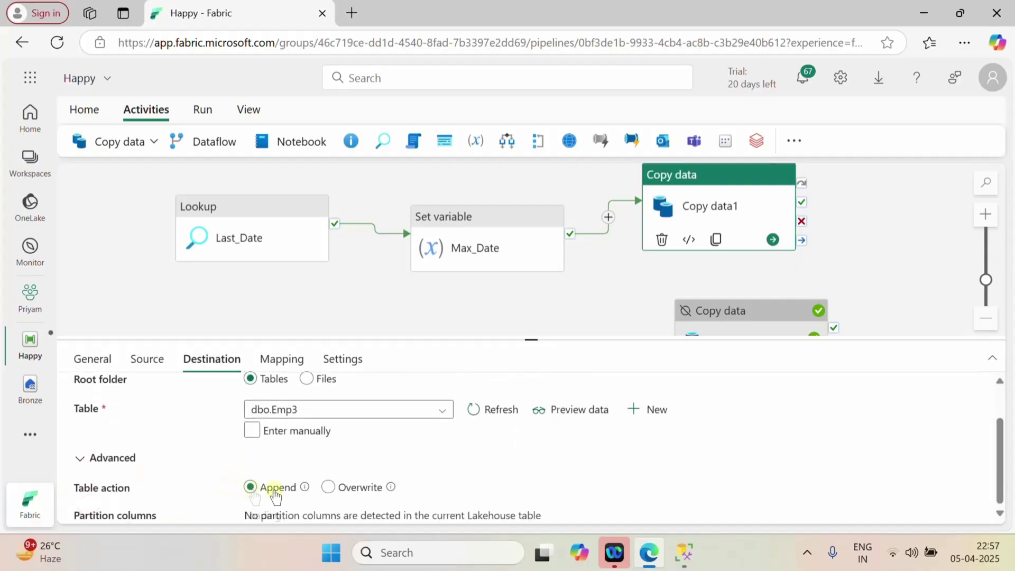
left_click(328, 488)
left_click(250, 486)
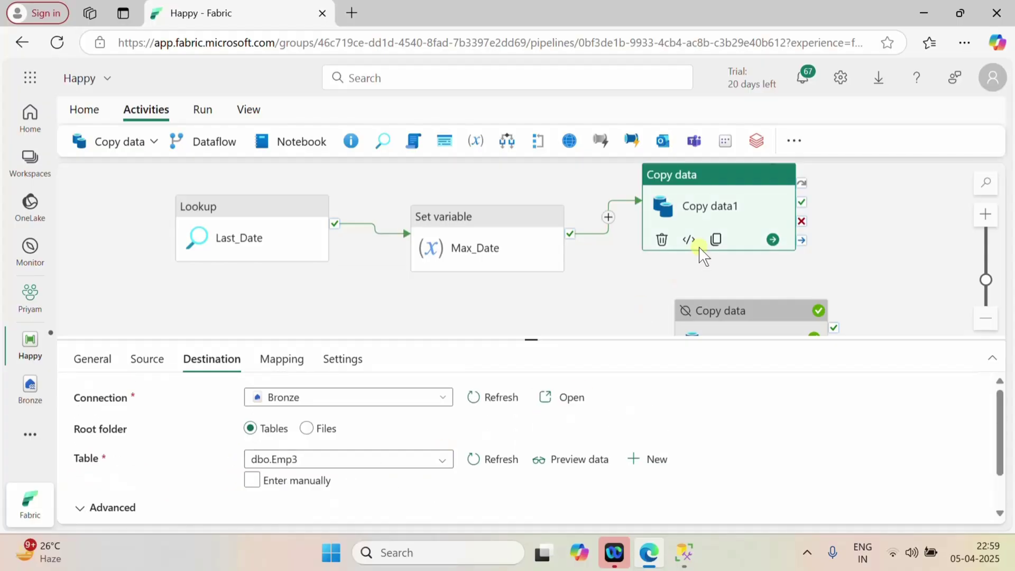
- Review the source query of the Copy data1 activity in the pipeline
left_click(728, 211)
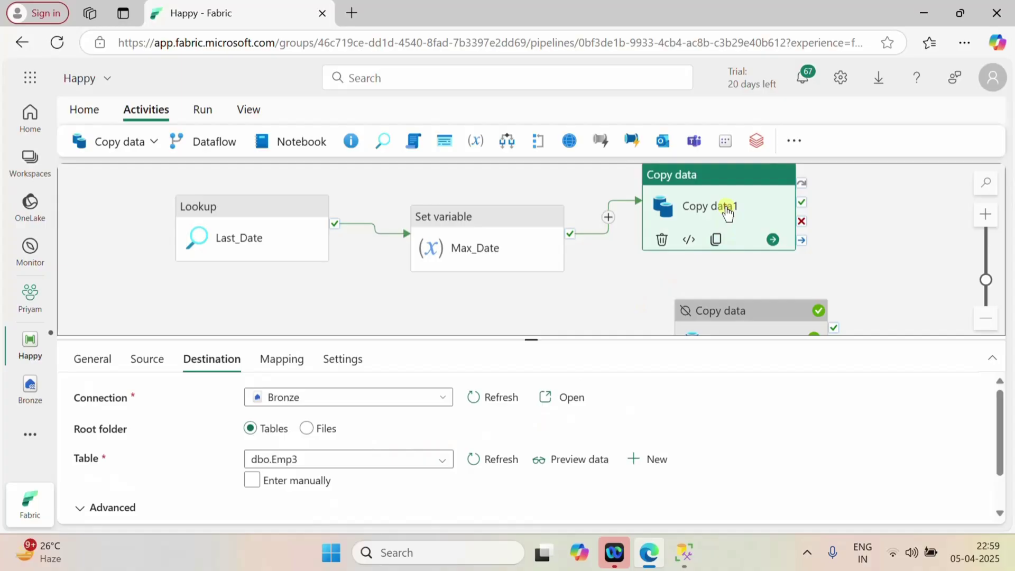
left_click(157, 362)
scroll(370, 475, "down", 1)
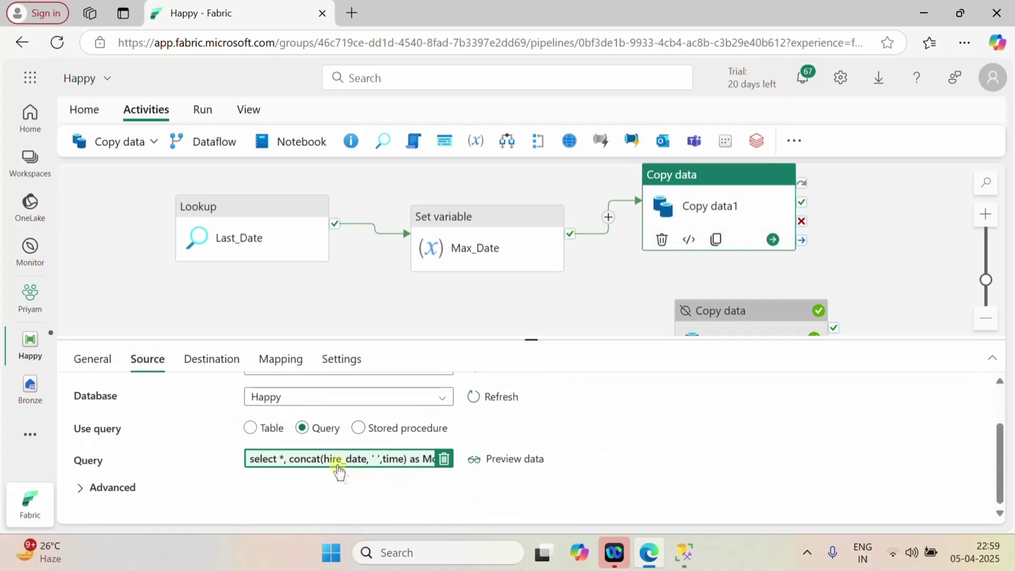
left_click(644, 312)
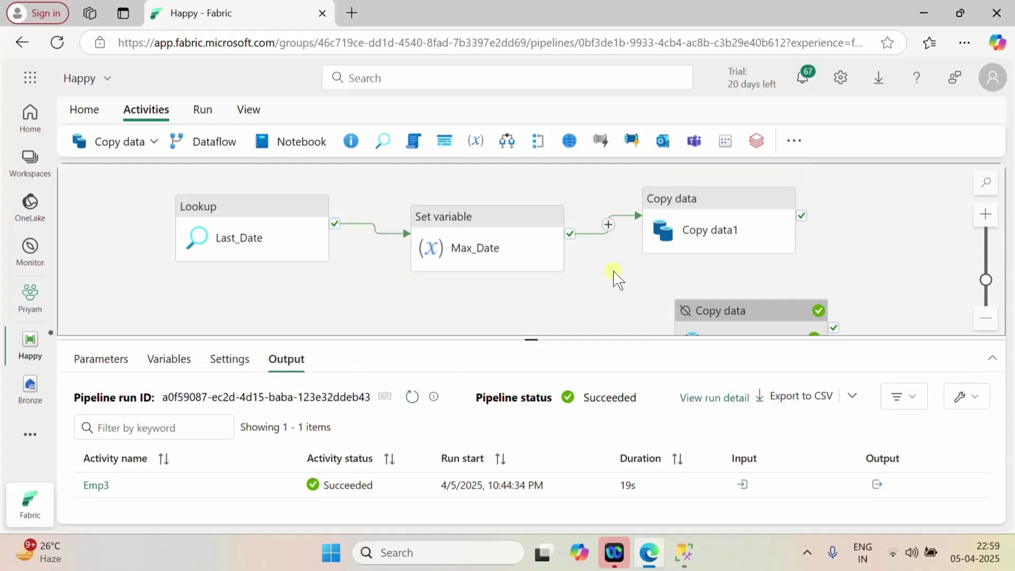
- Switch to SQL Server Management Studio and edit the employee INSERT statement to use employee_id 12 and a new first name
left_click(684, 553)
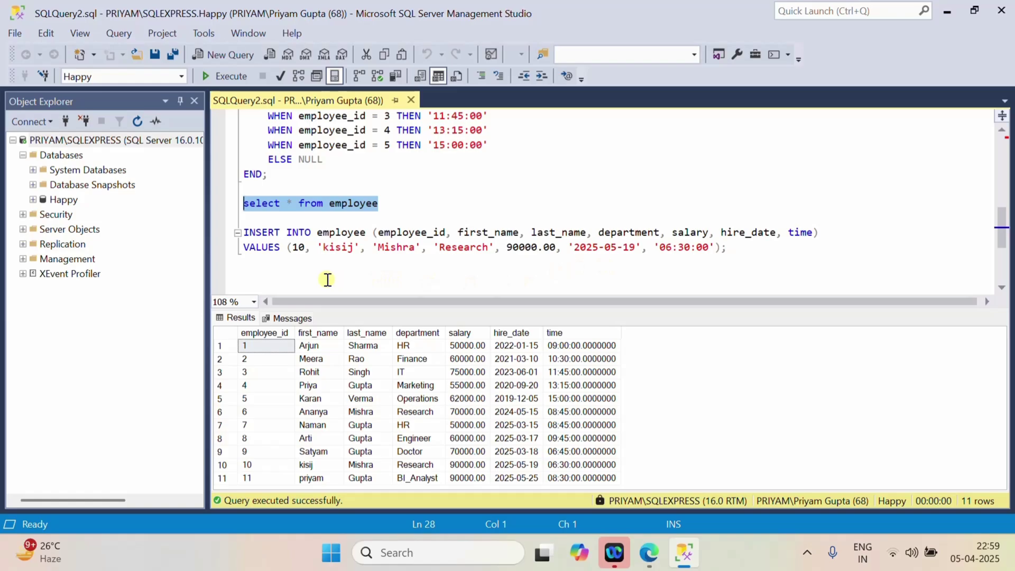
left_click(305, 247)
key("BackSpace")
type("2")
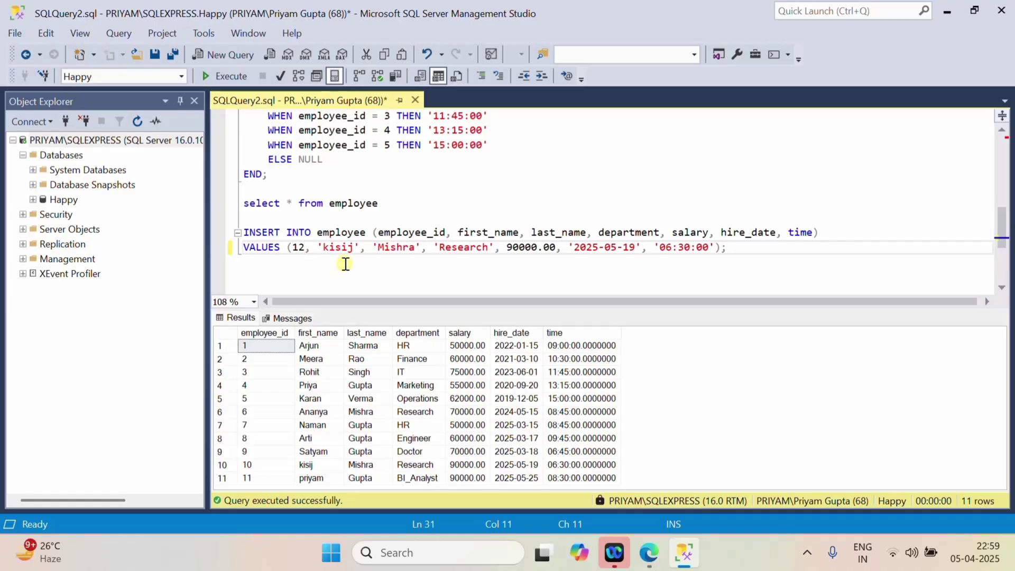
left_click_drag(352, 247, 324, 247)
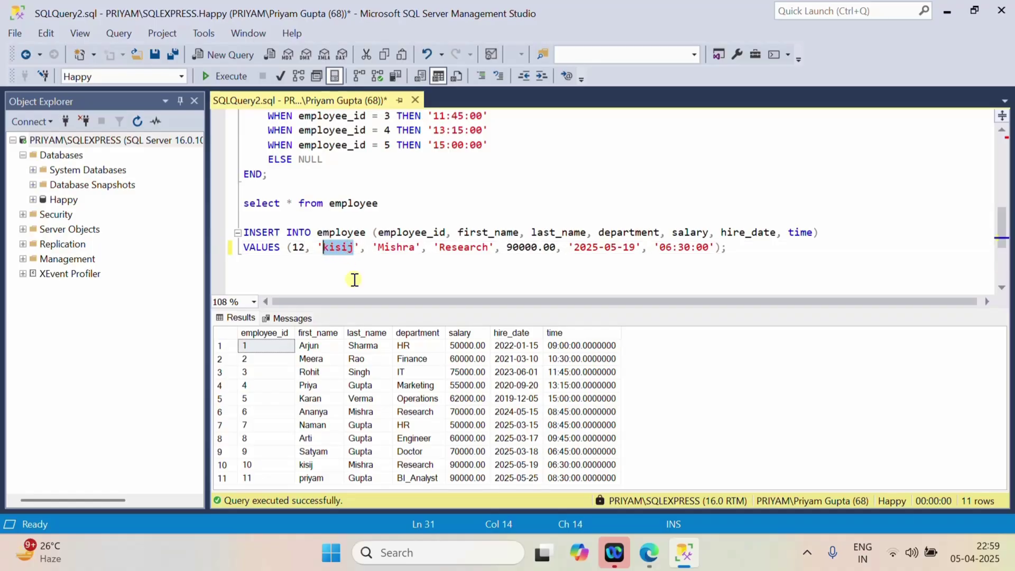
key("BackSpace")
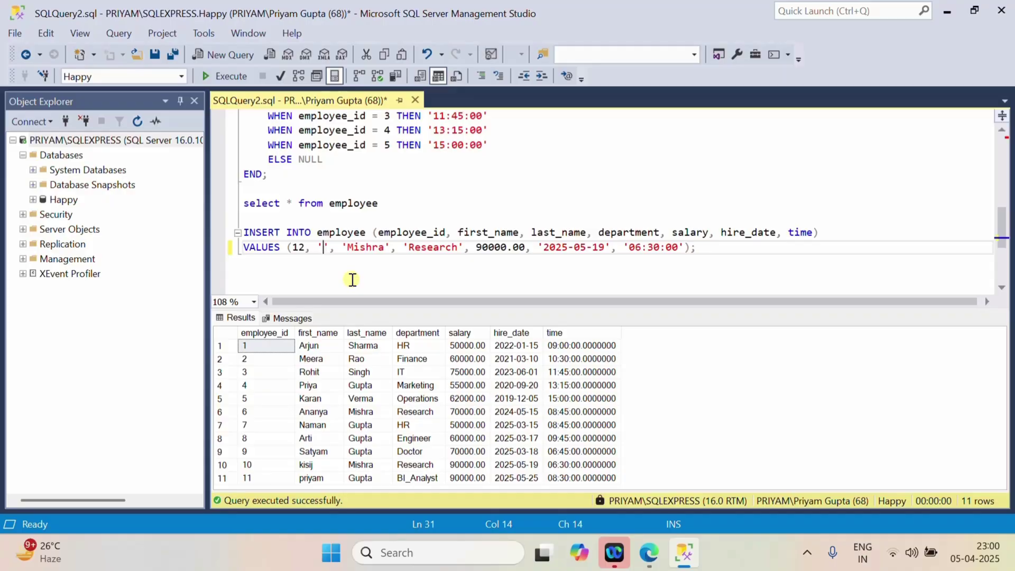
type("Pritam")
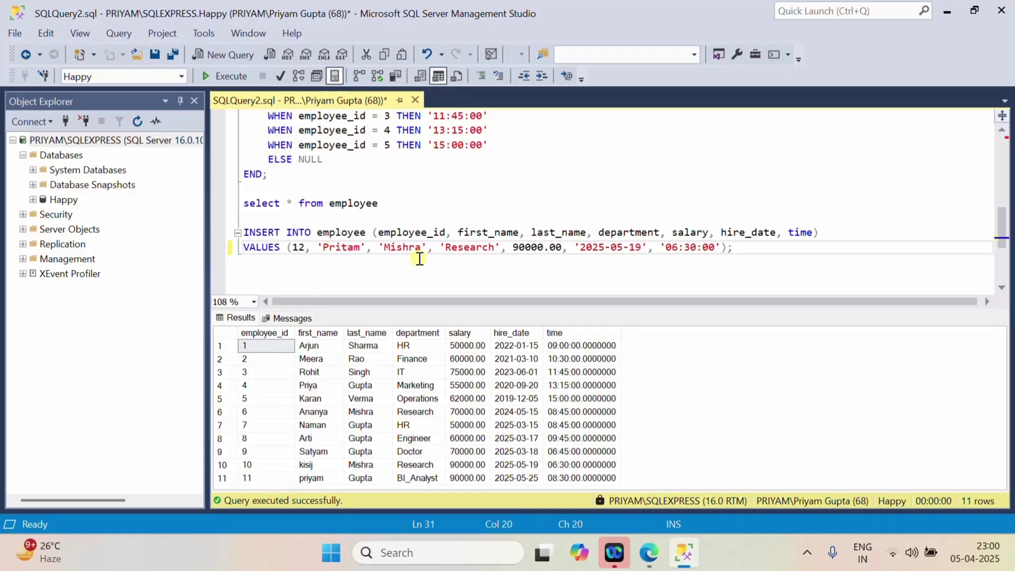
- Set the INSERT statement's department to IT and its salary to 80000.00
left_click_drag(496, 247, 445, 247)
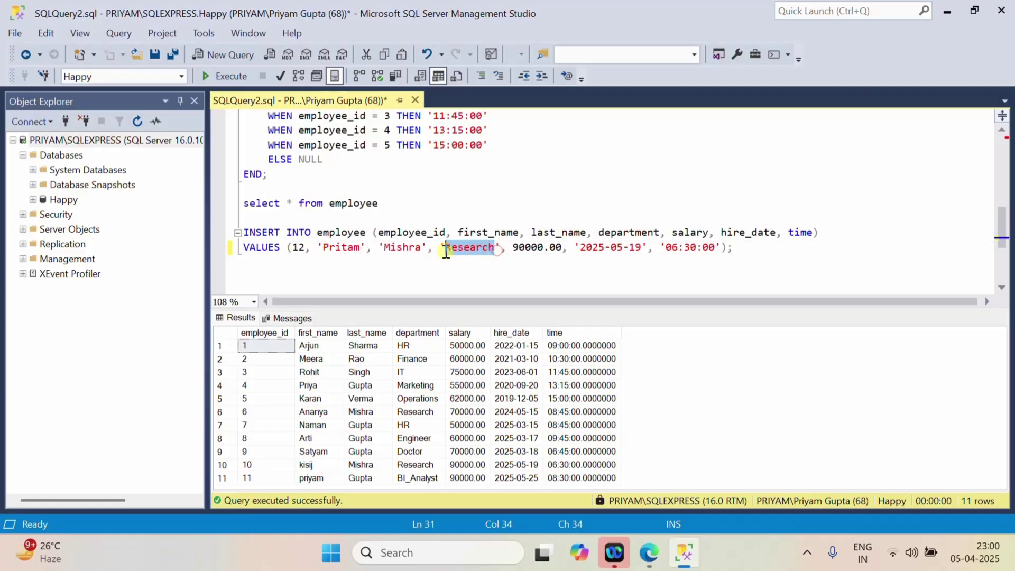
key("BackSpace")
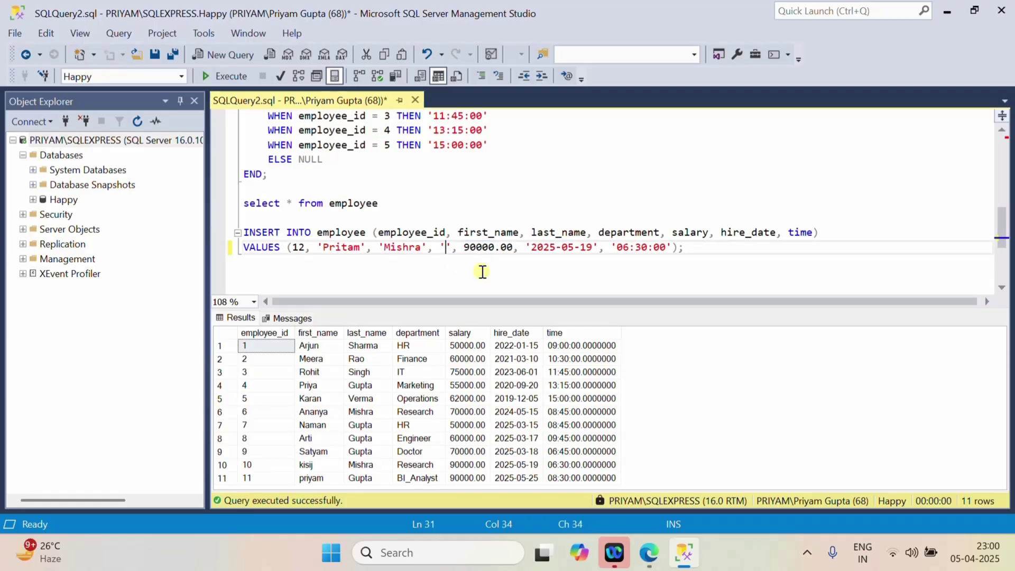
type("I")
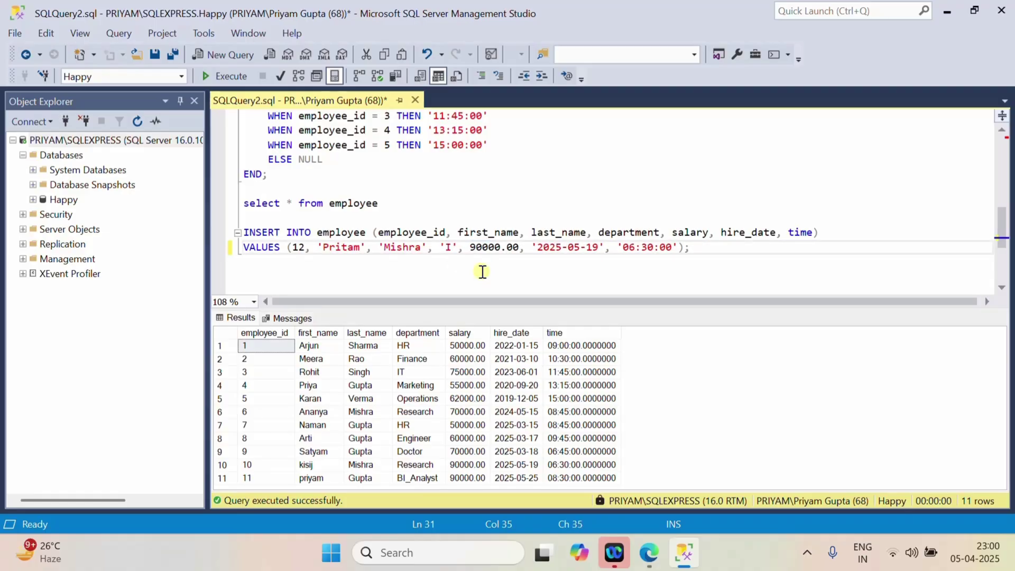
type("T")
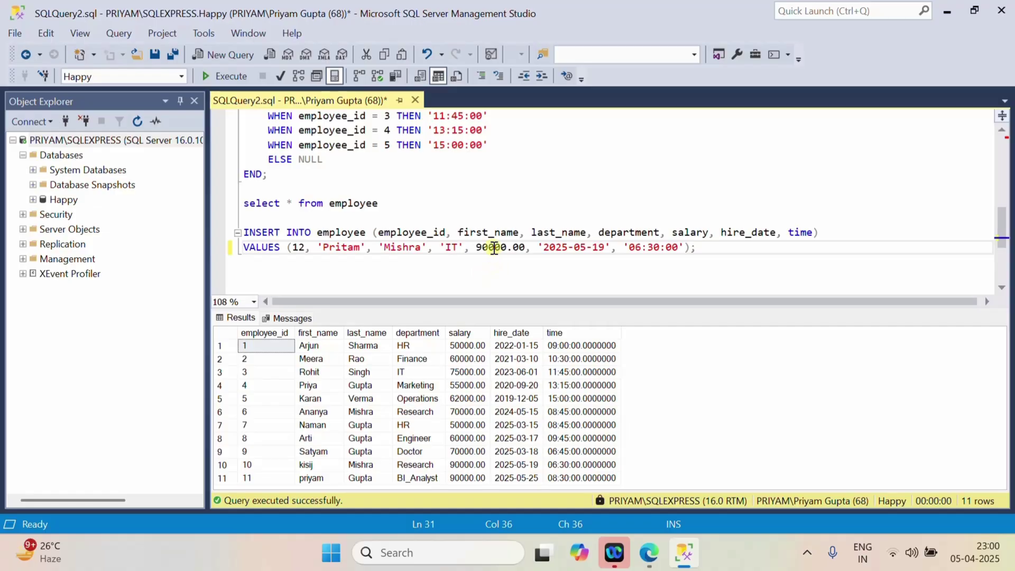
key("BackSpace")
type("8")
- Set the INSERT statement's hire_date to 2025-05-26 and its time to 09:30:00
left_click(605, 248)
key("BackSpace")
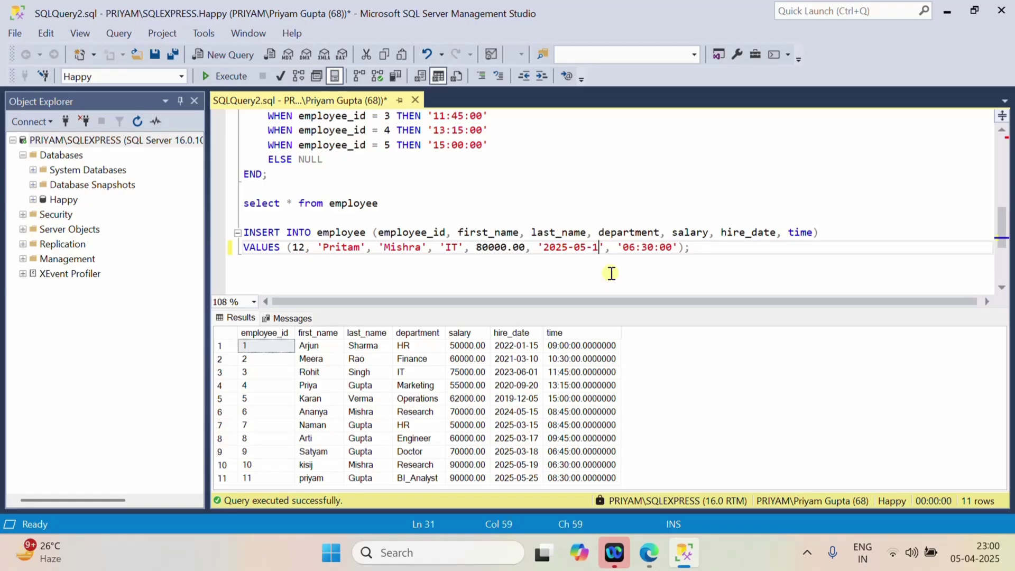
key("BackSpace")
type("26")
key("Right")
key("Right")
key("Right")
key("Right")
key("Right")
key("Right")
key("BackSpace")
type("9")
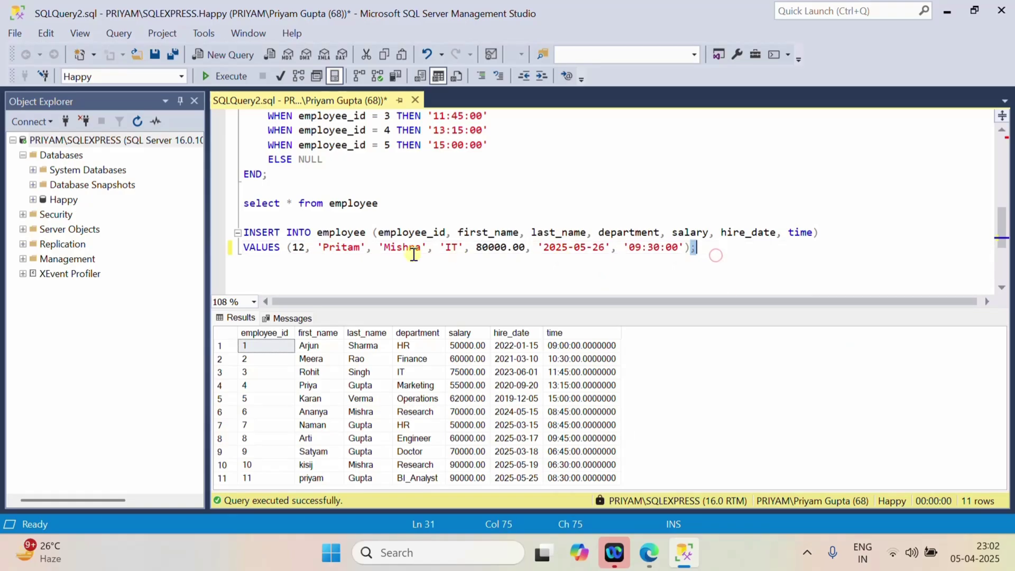
- Execute only the INSERT statement, and query all rows of the employee table to check the new record
left_click_drag(707, 251, 229, 238)
left_click(223, 77)
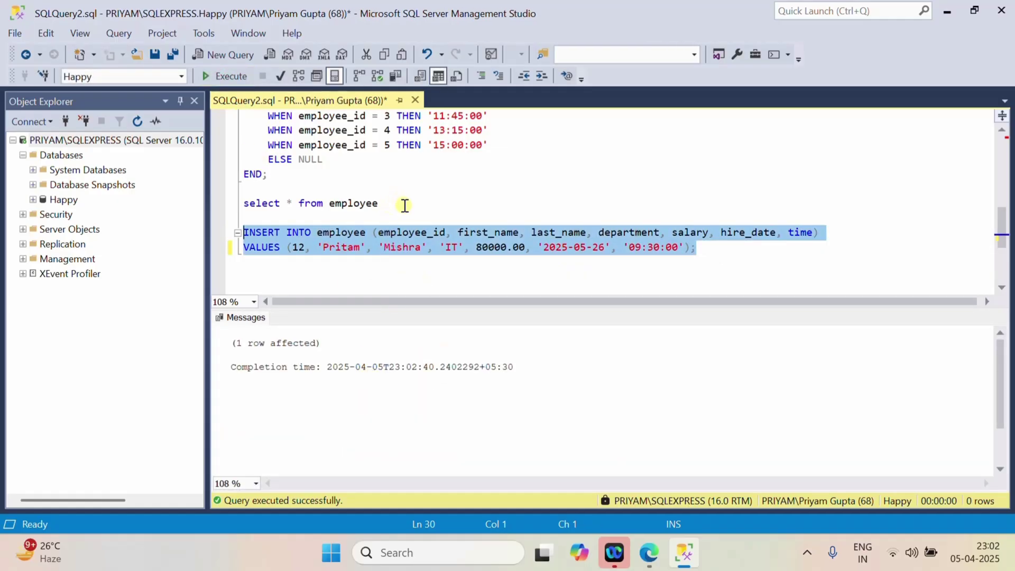
left_click_drag(405, 205, 243, 203)
left_click(226, 76)
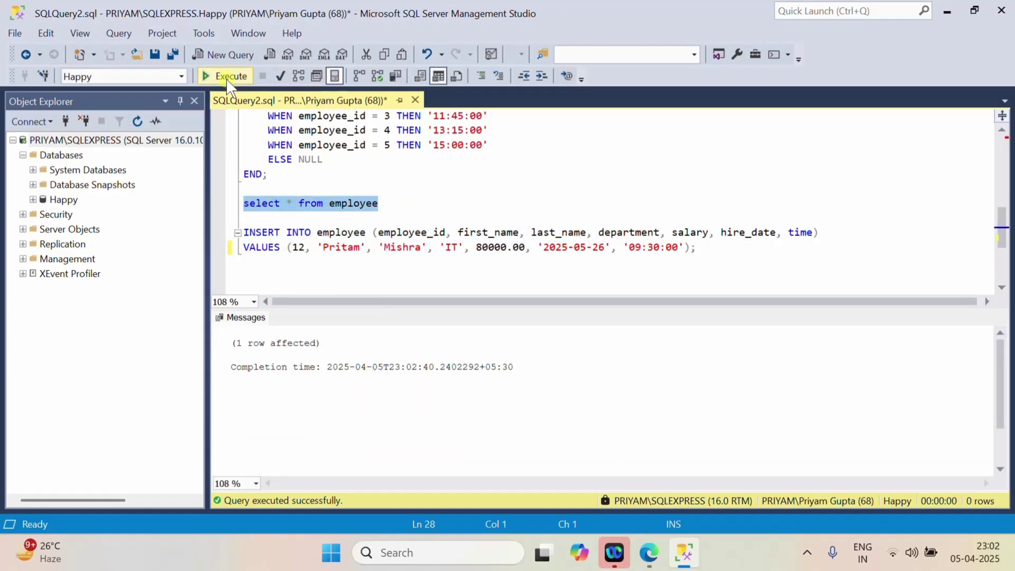
scroll(449, 450, "down", 1)
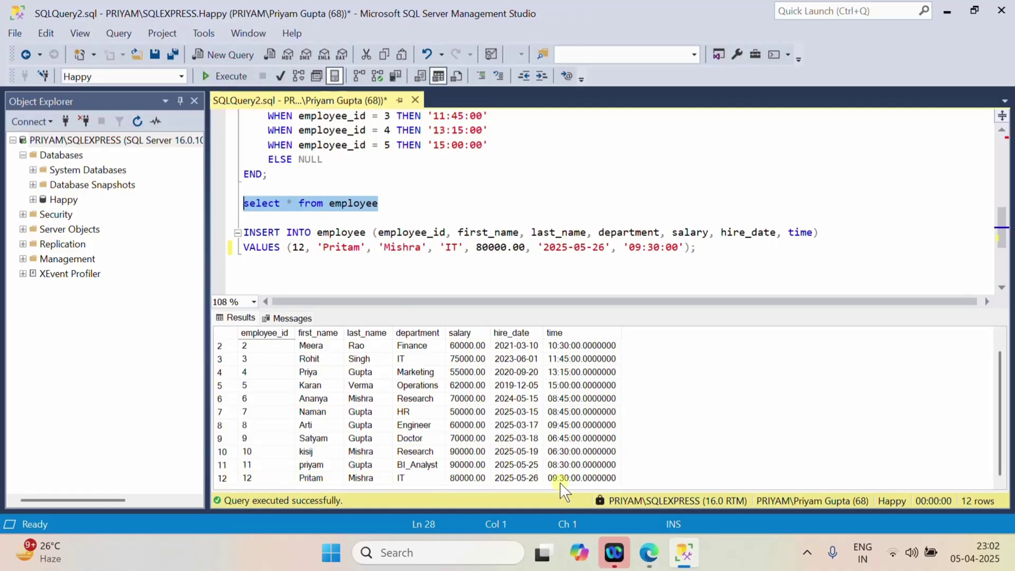
scroll(565, 458, "up", 1)
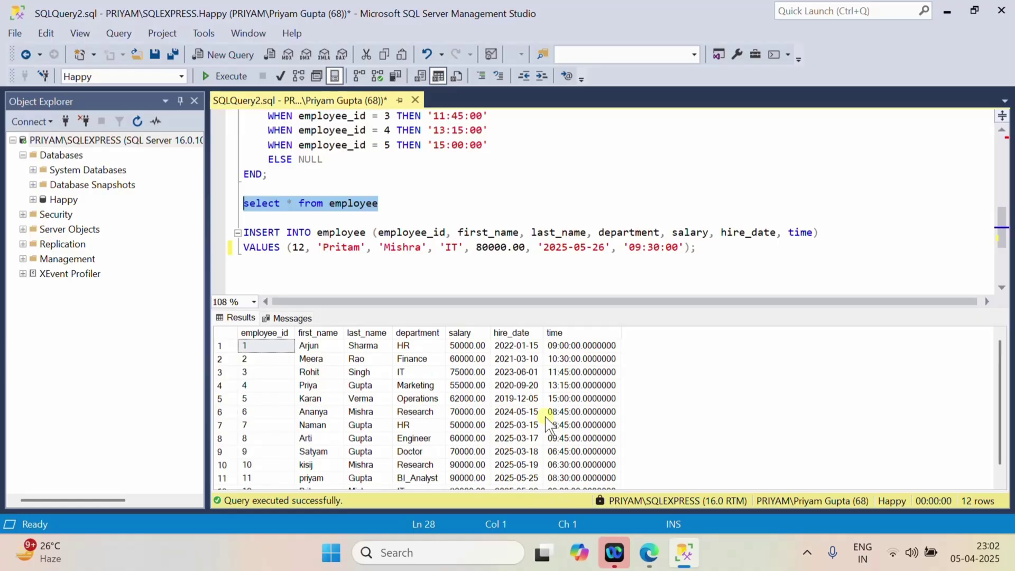
scroll(550, 423, "down", 1)
- Switch to Fabric in the browser and refresh the Bronze lakehouse to check table Emp3 before the pipeline run
left_click(650, 553)
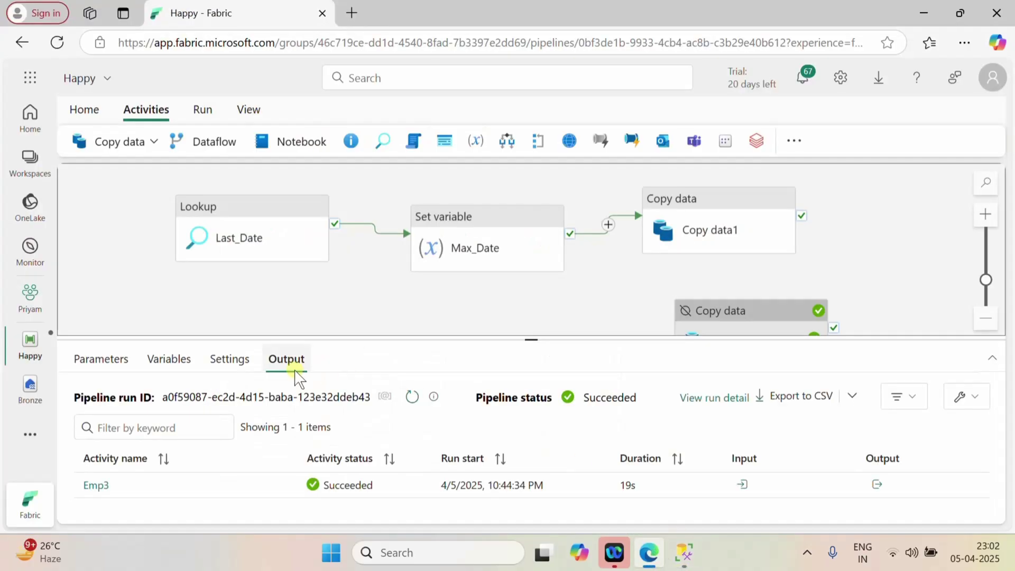
left_click(43, 394)
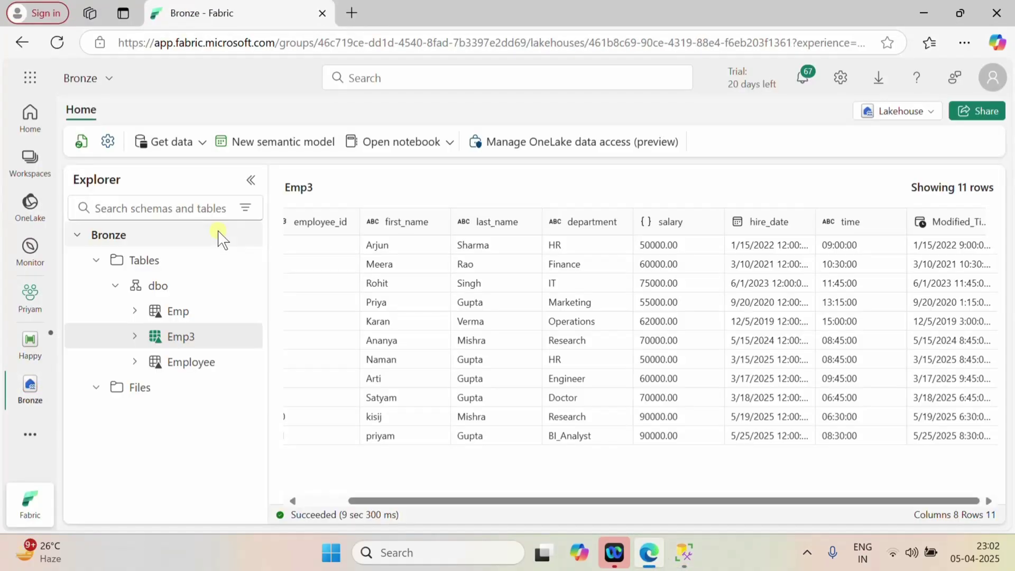
left_click(84, 145)
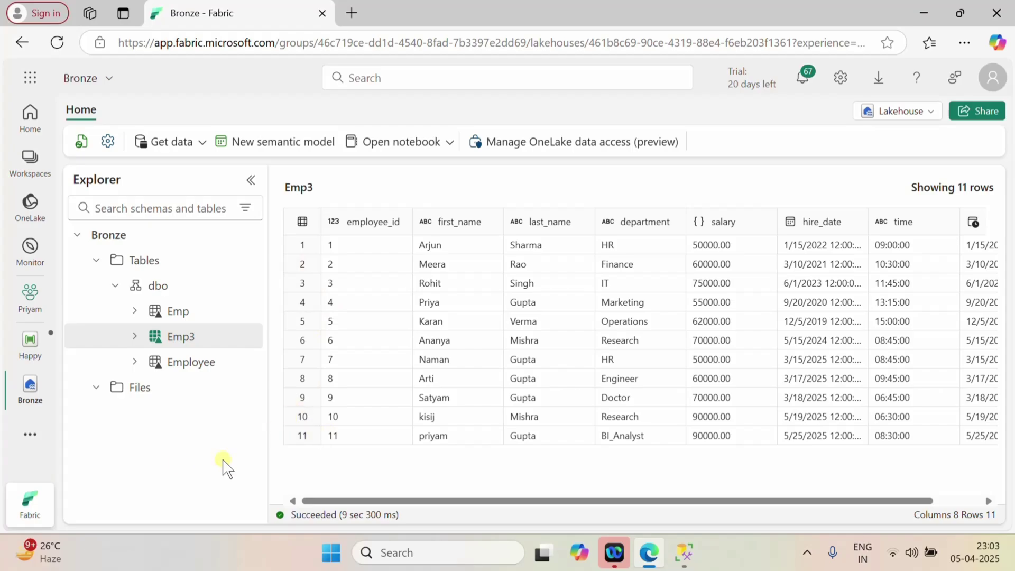
- Return to the Happy pipeline, then save and run it
left_click(37, 330)
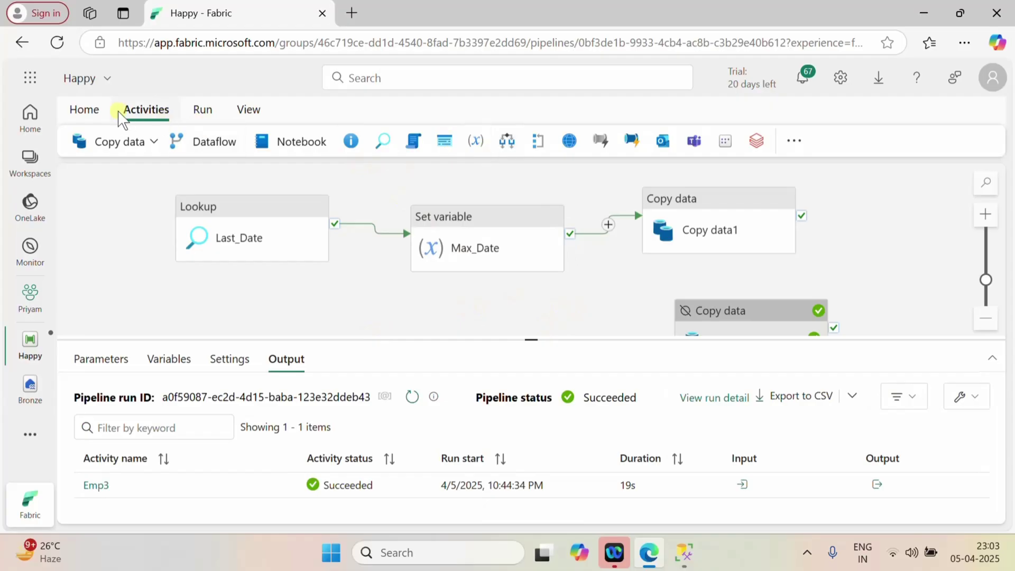
left_click(203, 111)
left_click(170, 154)
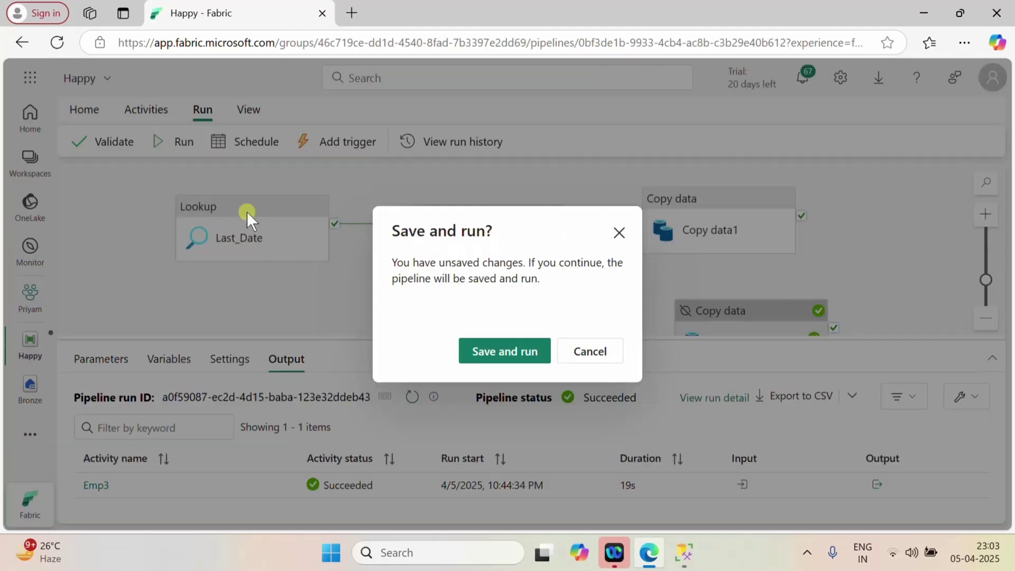
left_click(482, 360)
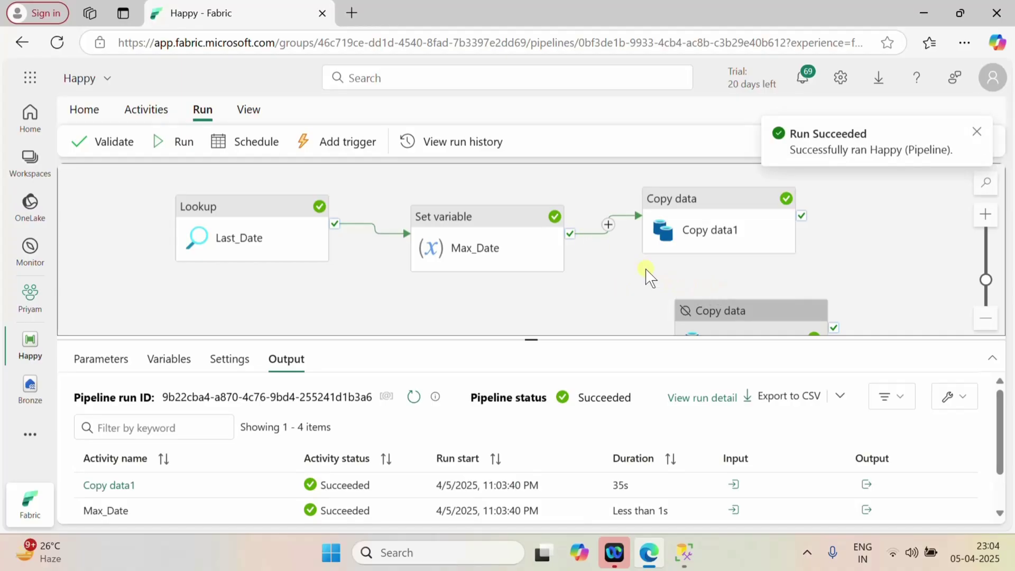
- Reload the Bronze lakehouse and preview table Emp3 sorted ascending by employee_id
left_click(32, 391)
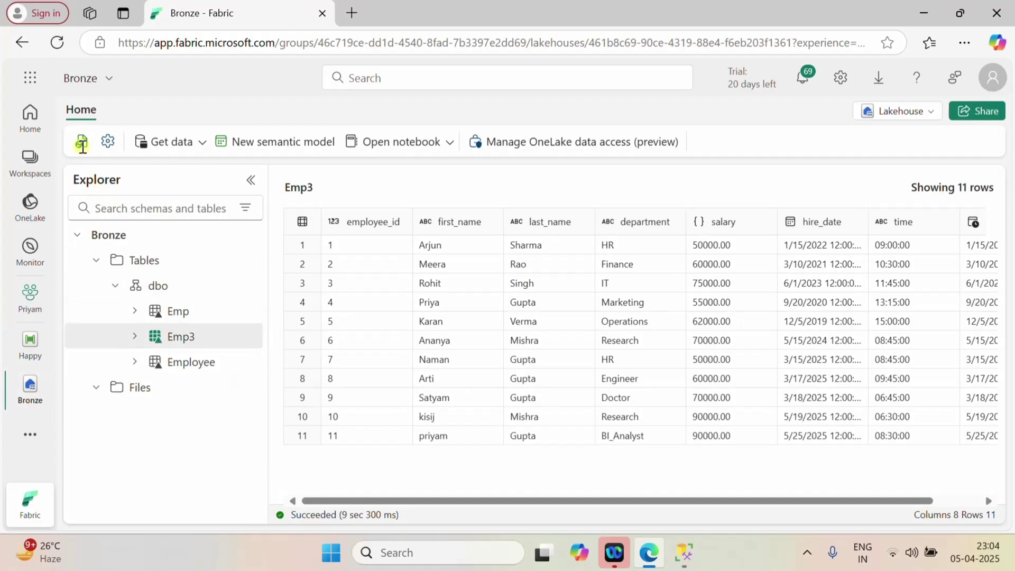
left_click(82, 144)
left_click(57, 42)
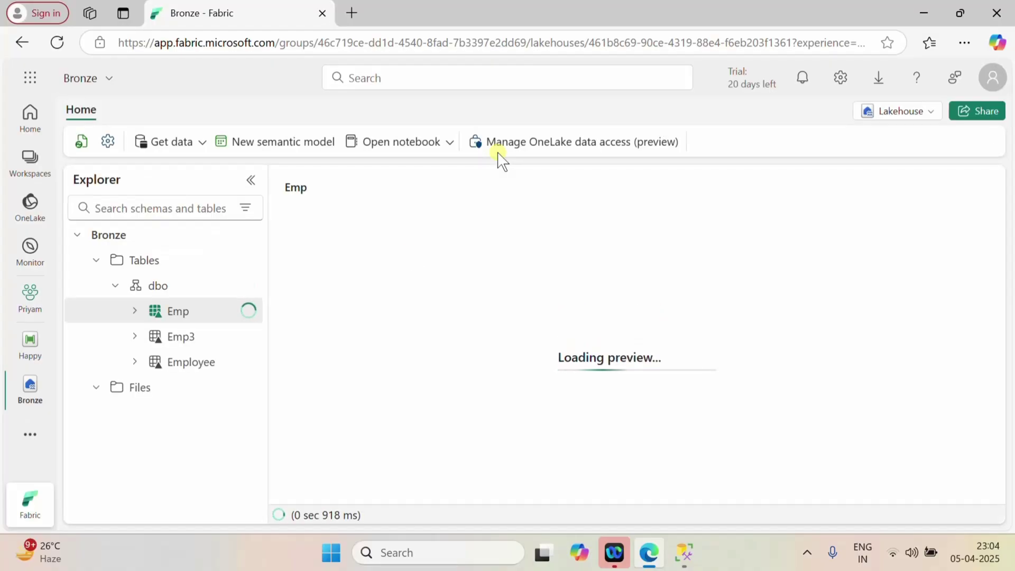
left_click(178, 339)
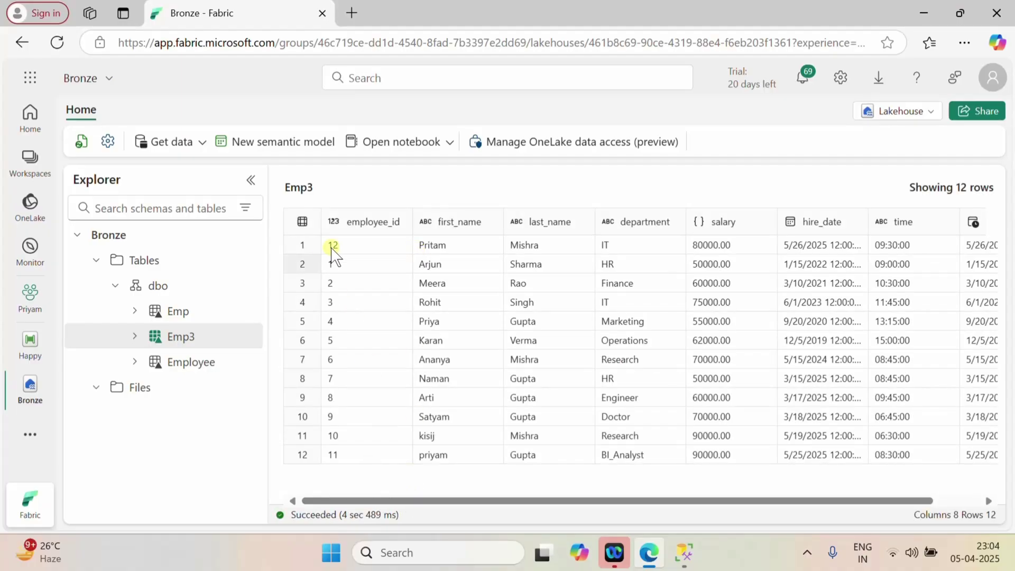
left_click(393, 222)
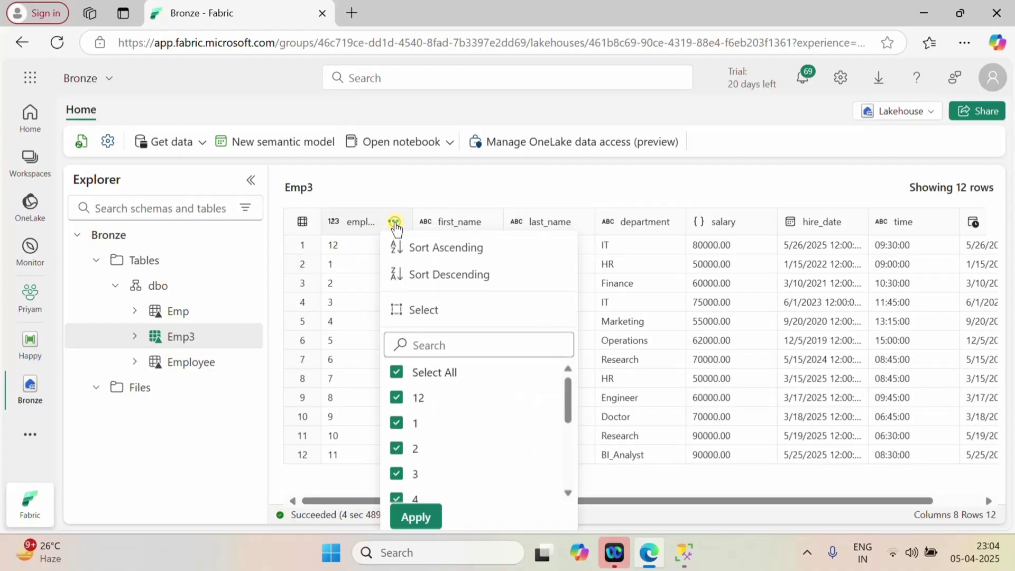
left_click(433, 252)
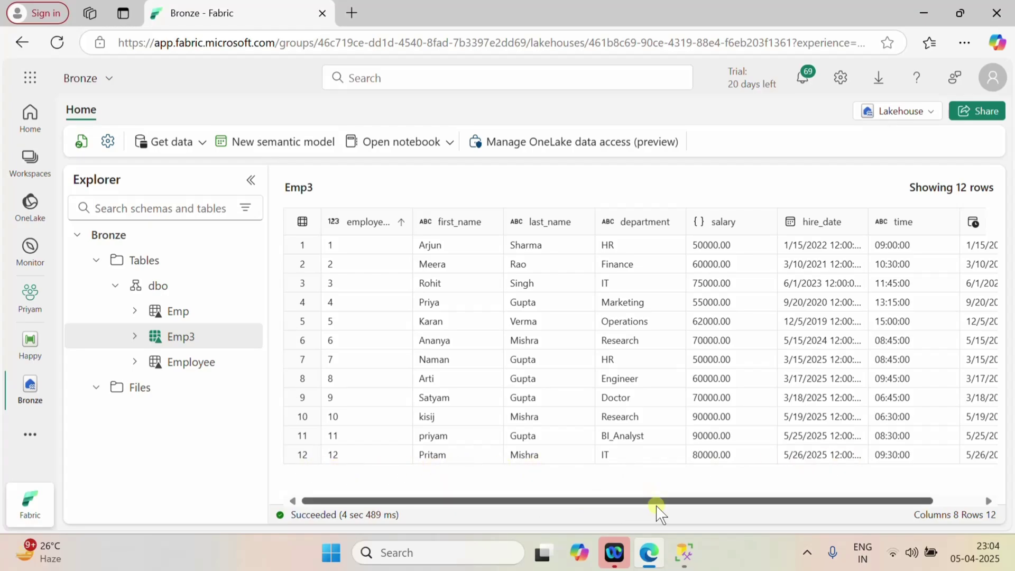
- Switch to SQL Server Management Studio, set the INSERT statement's employee_id to 13 and remove the first name's last two letters
left_click(684, 552)
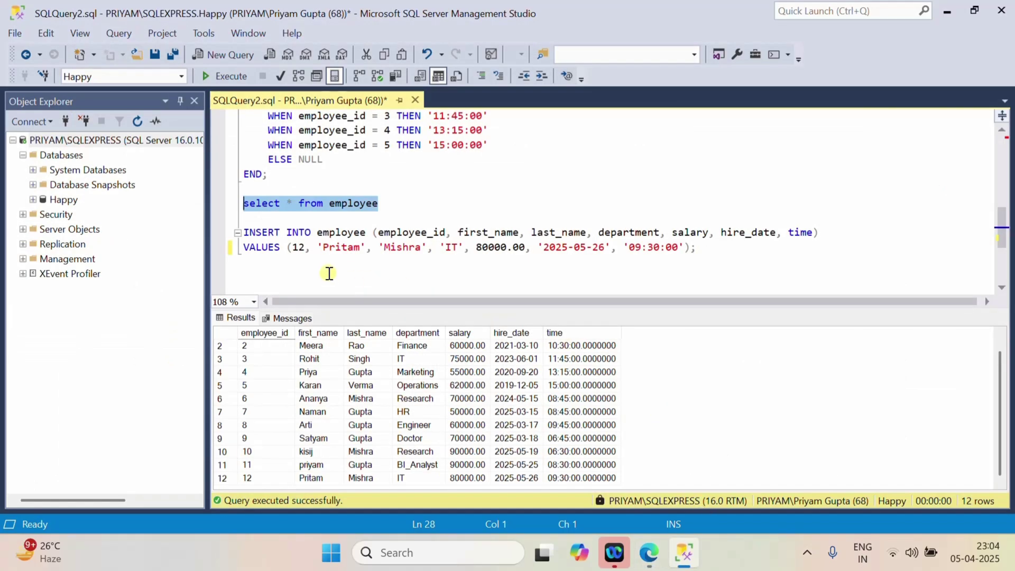
left_click(306, 247)
key("BackSpace")
type("3")
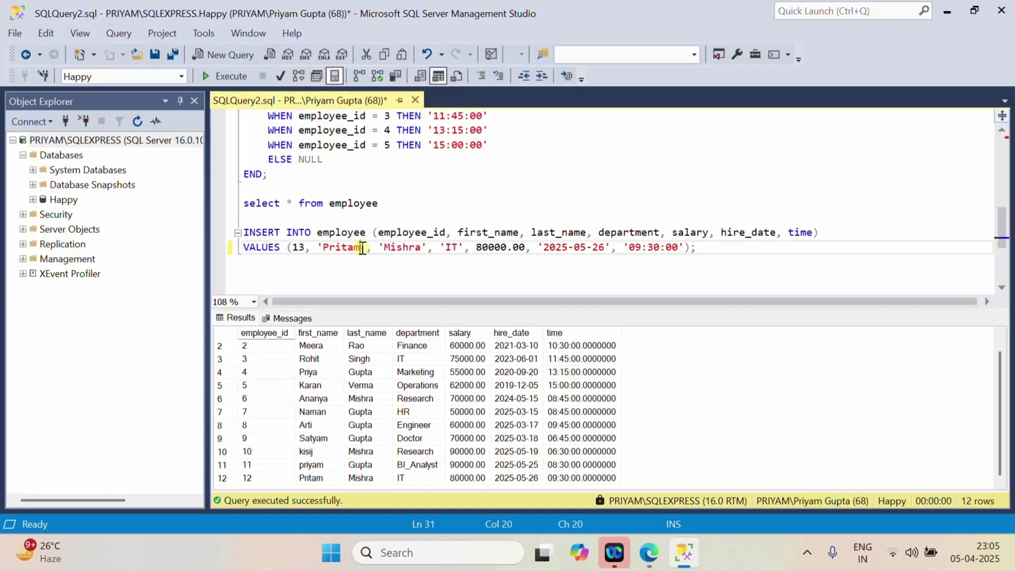
key("BackSpace")
key("BackSpace")
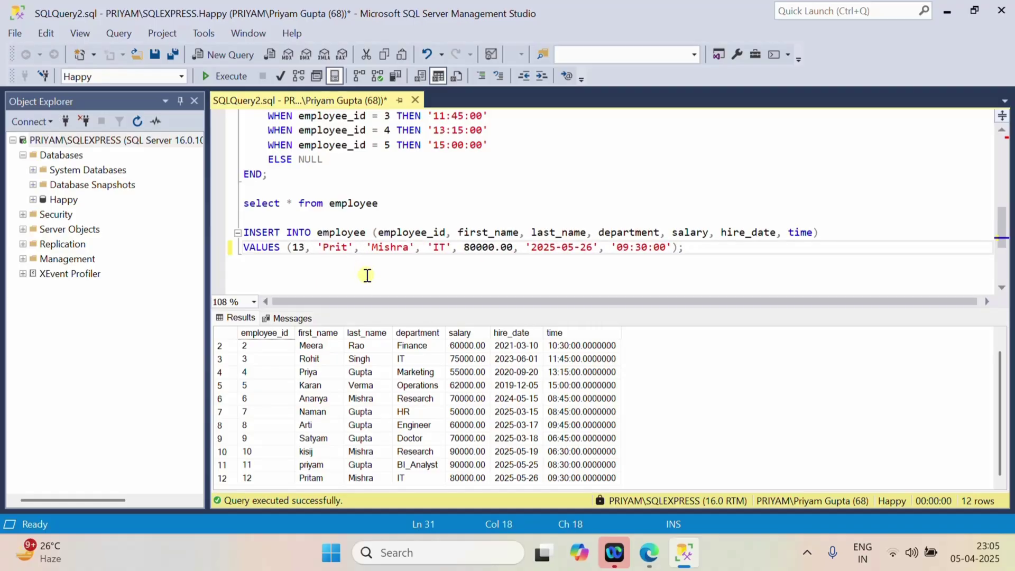
- In the INSERT statement's values, set the department to IT_Analyst and the salary to 70000.00
left_click(445, 247)
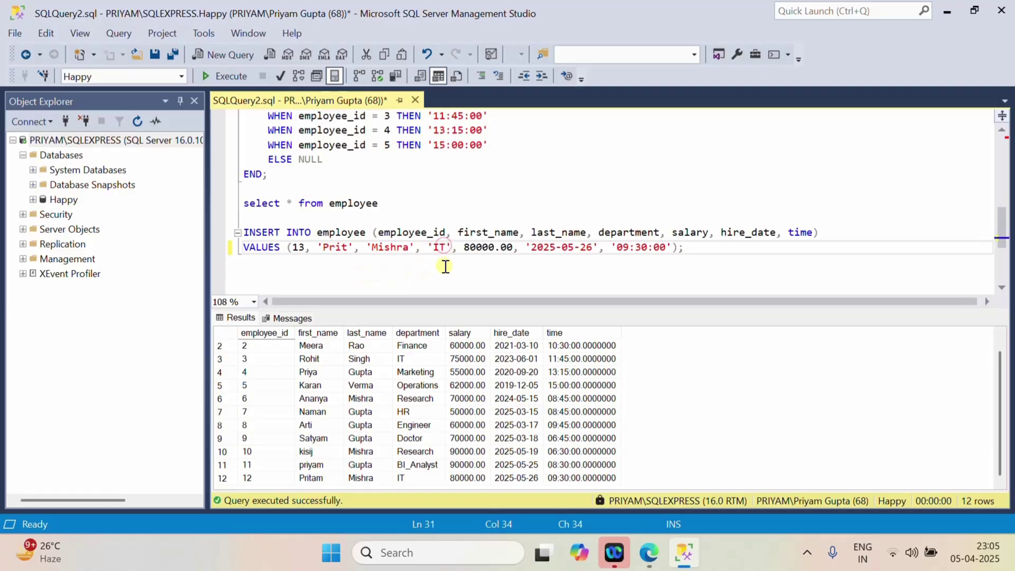
type("_")
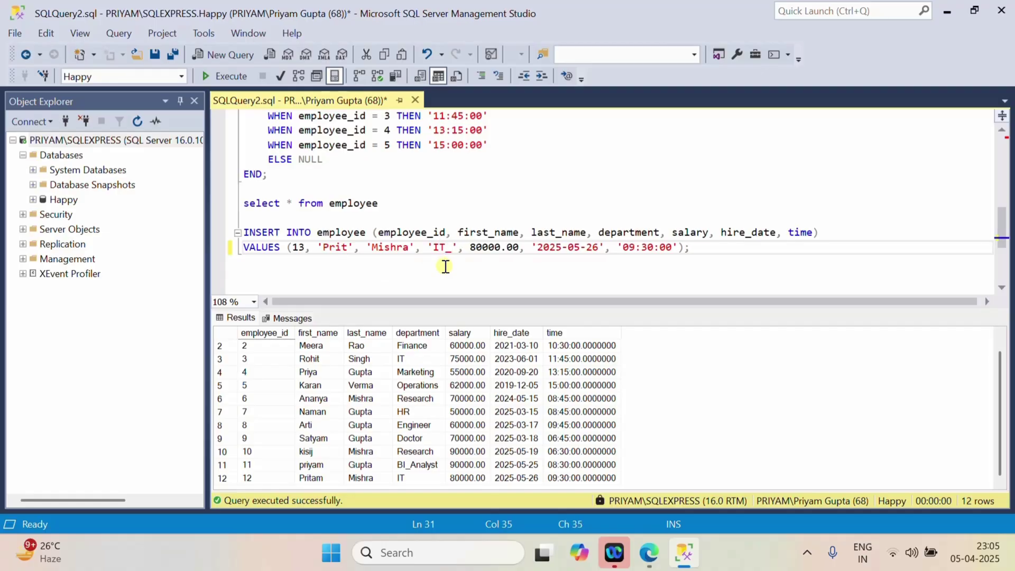
type("Analy")
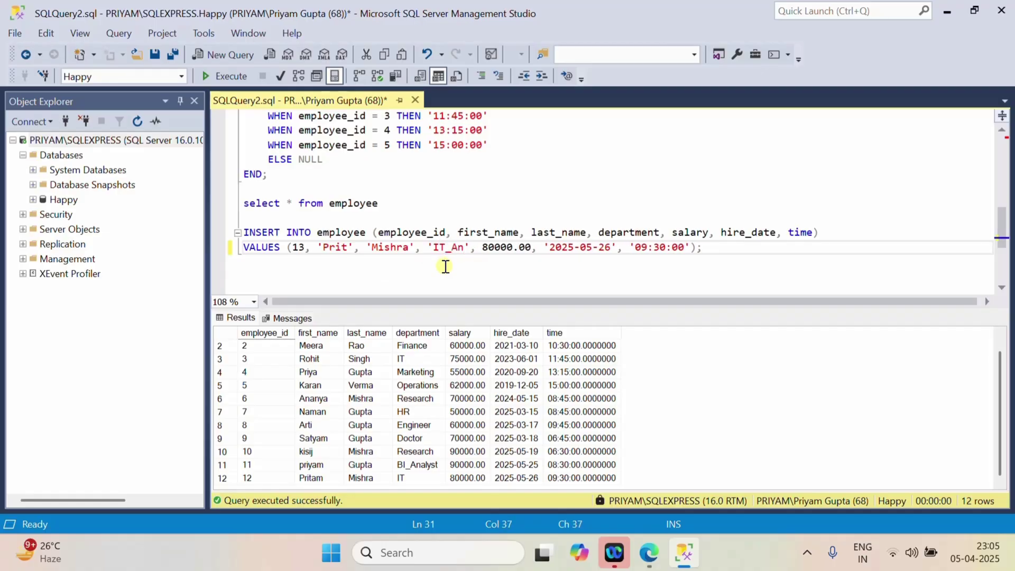
type("st")
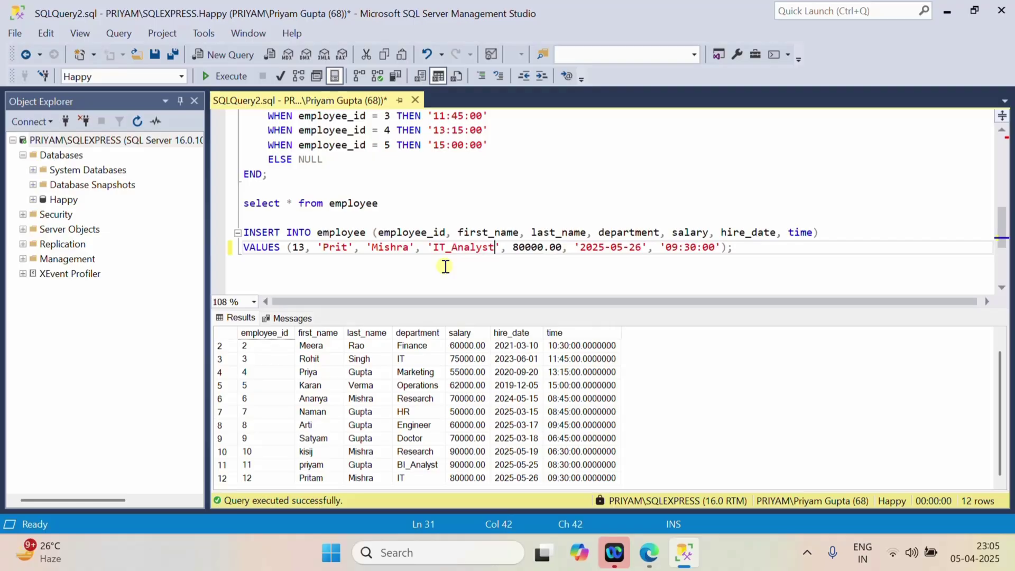
key("BackSpace")
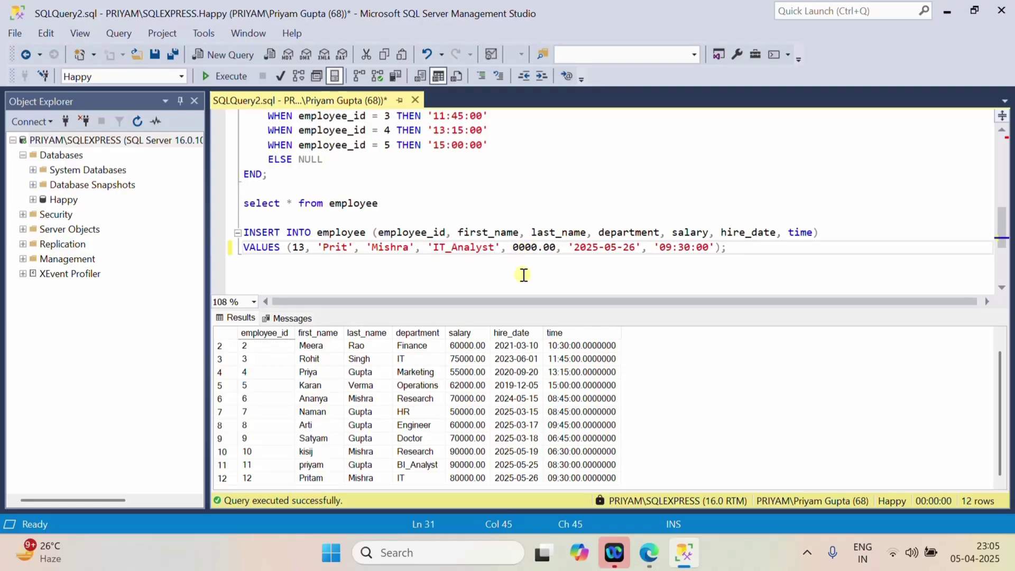
type("7")
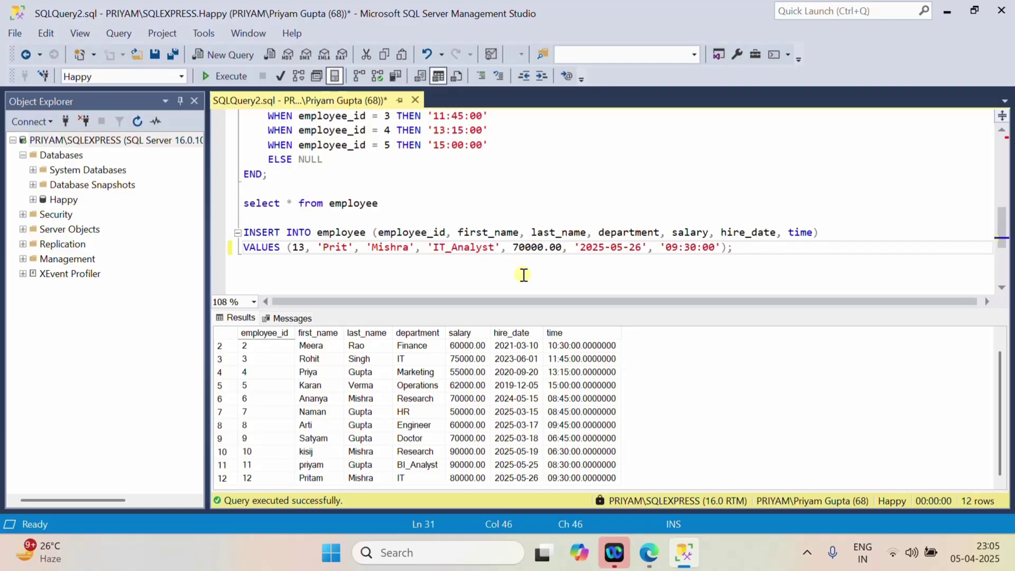
- Set the INSERT statement's hire_date to 2025-05-28 and its time to 07:30:00
left_click(642, 248)
key("BackSpace")
type("8")
key("BackSpace")
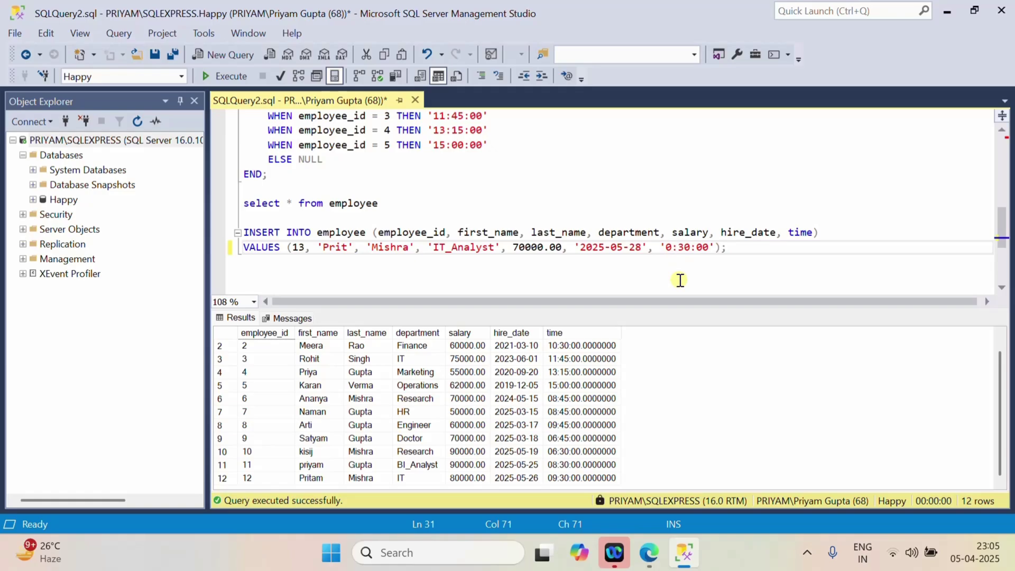
type("7")
- Execute the INSERT statement alone, and run the select query on employee to check the rows
left_click_drag(751, 248, 242, 233)
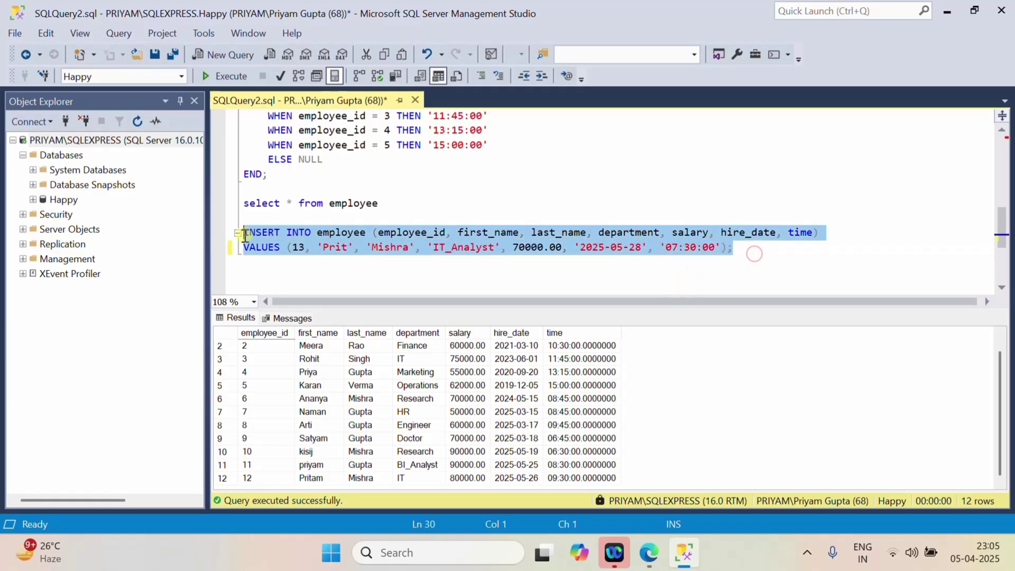
left_click(227, 76)
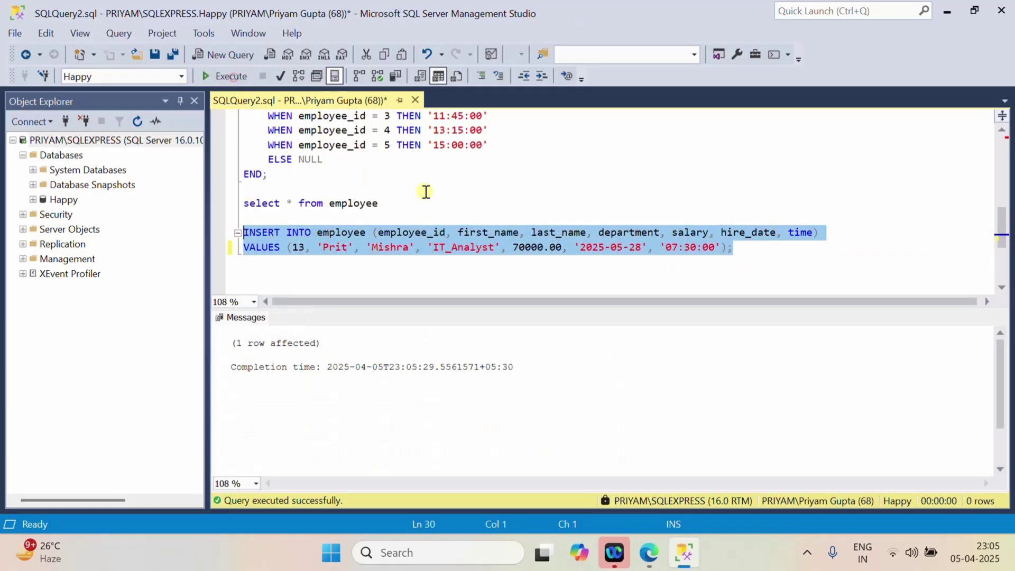
left_click(233, 206, "shift")
left_click(227, 76)
scroll(365, 425, "down", 2)
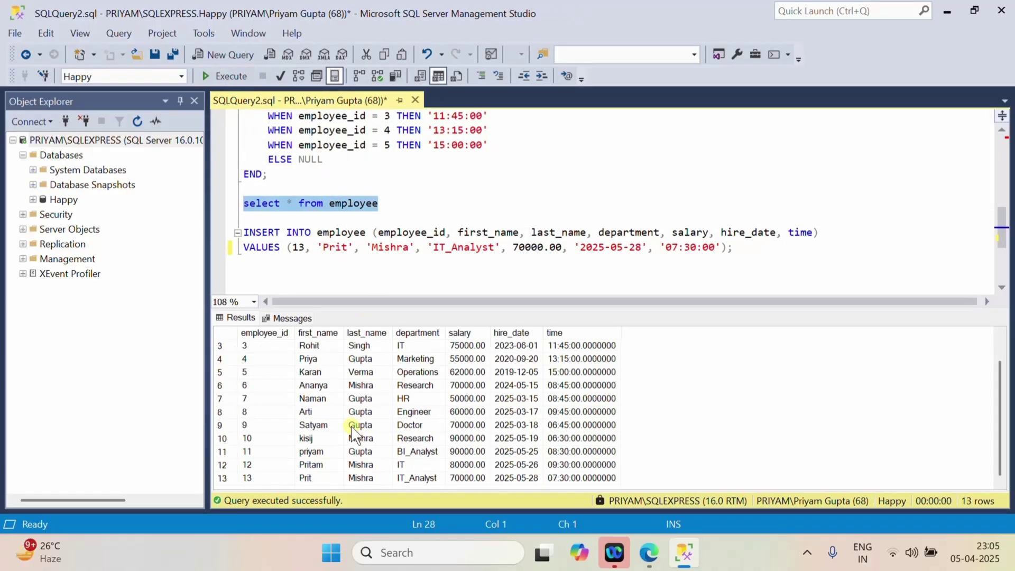
- Switch to Fabric in the browser, open the Happy pipeline and run it
left_click(648, 552)
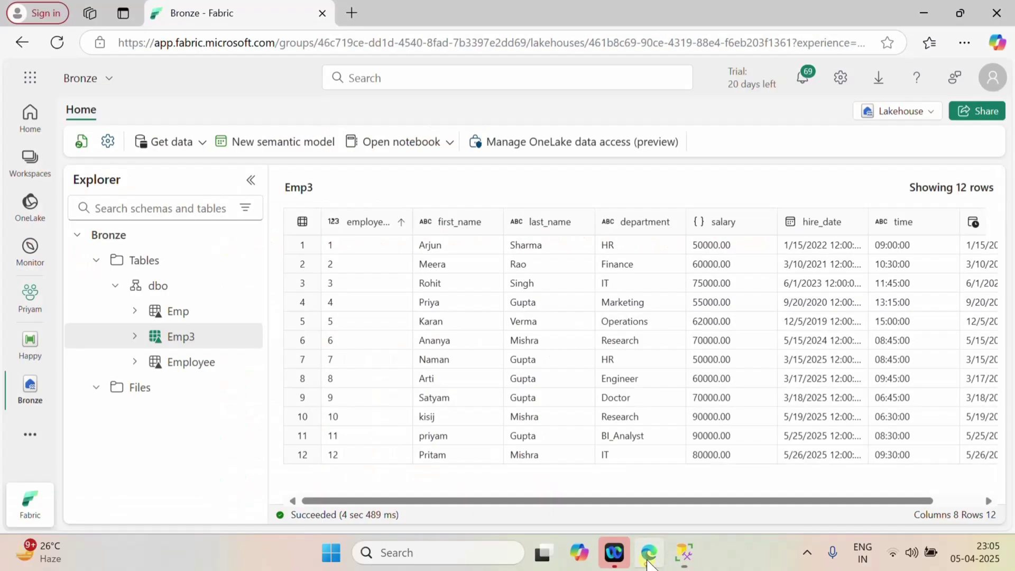
left_click(29, 349)
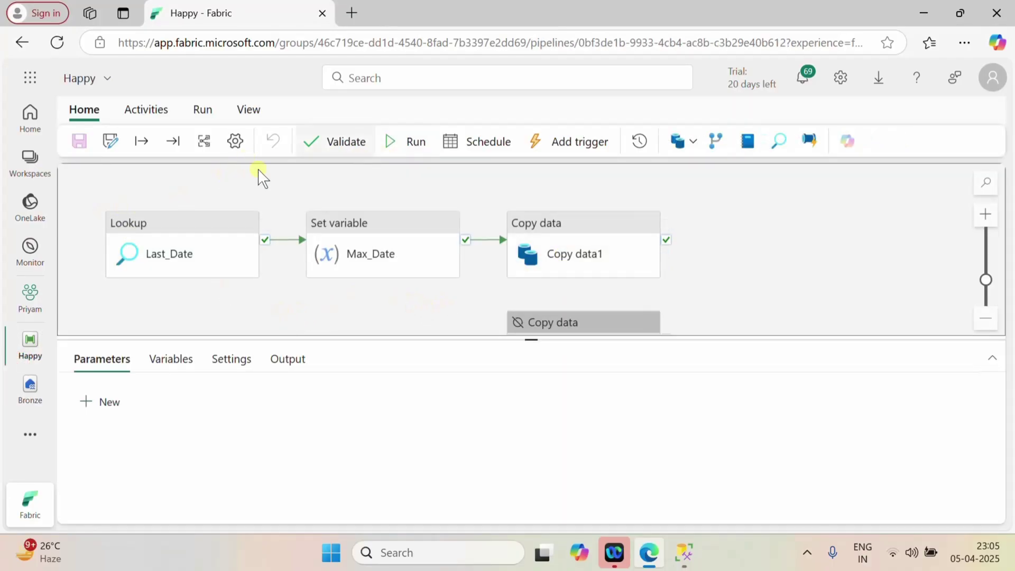
left_click(203, 109)
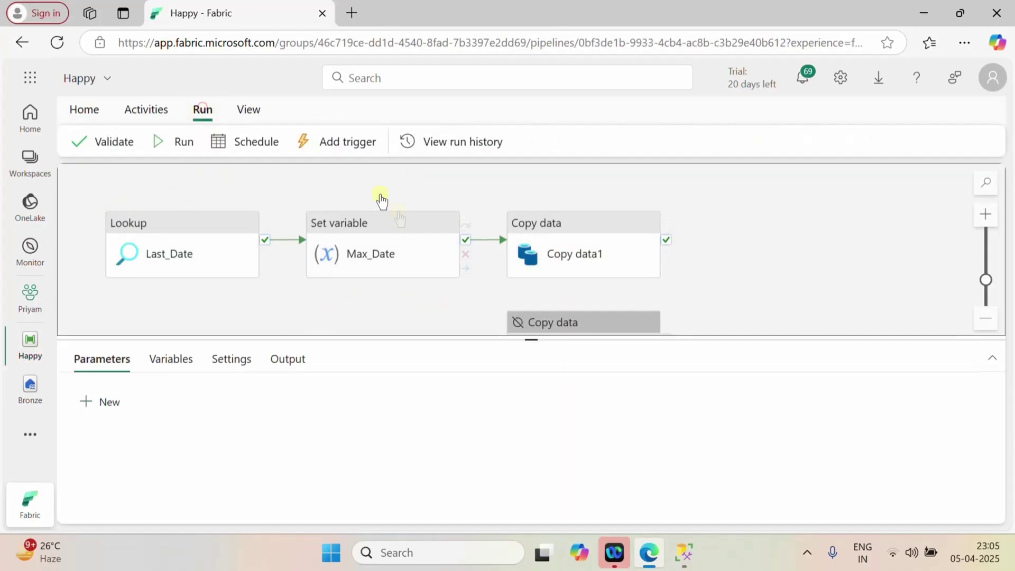
left_click(188, 143)
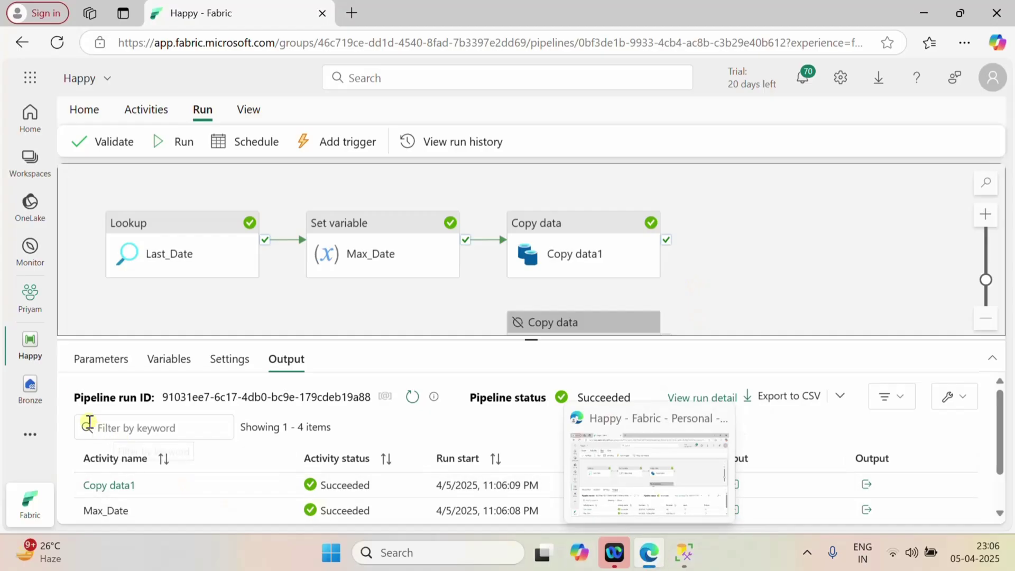
- Refresh the Bronze lakehouse and preview table Emp3 sorted ascending by employee_id to check for the appended row
left_click(35, 398)
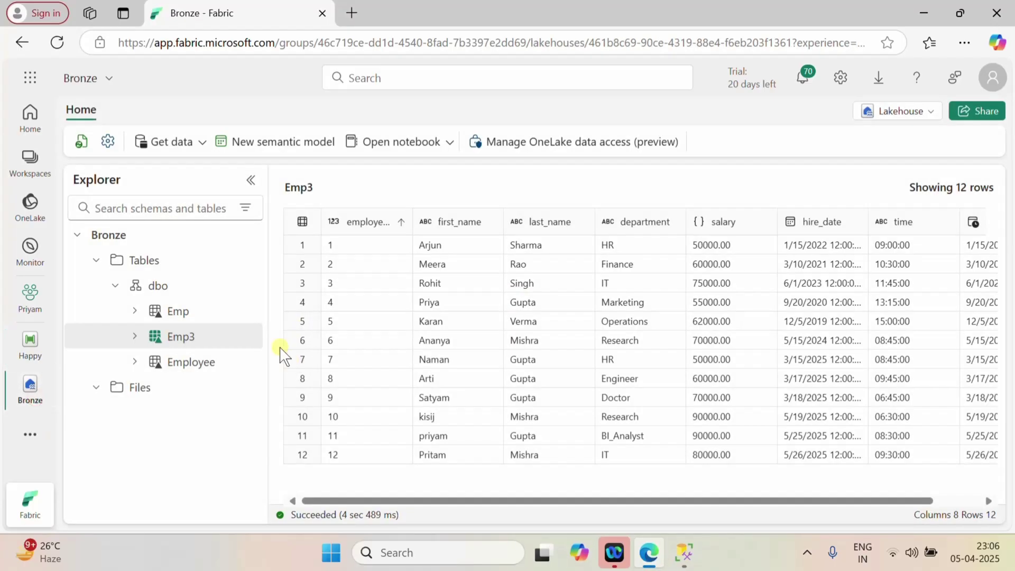
left_click(57, 43)
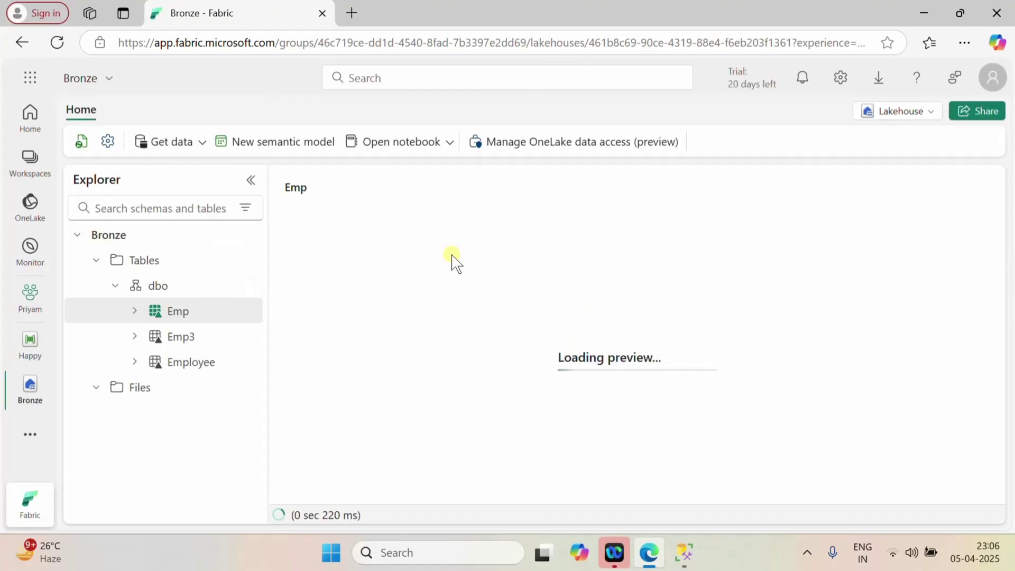
left_click(209, 337)
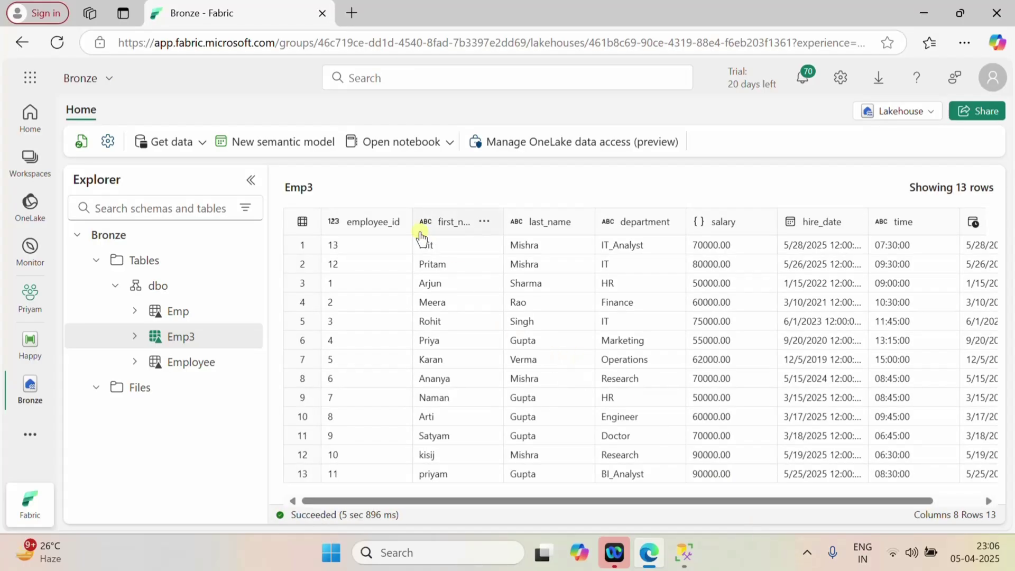
left_click(393, 221)
left_click(436, 248)
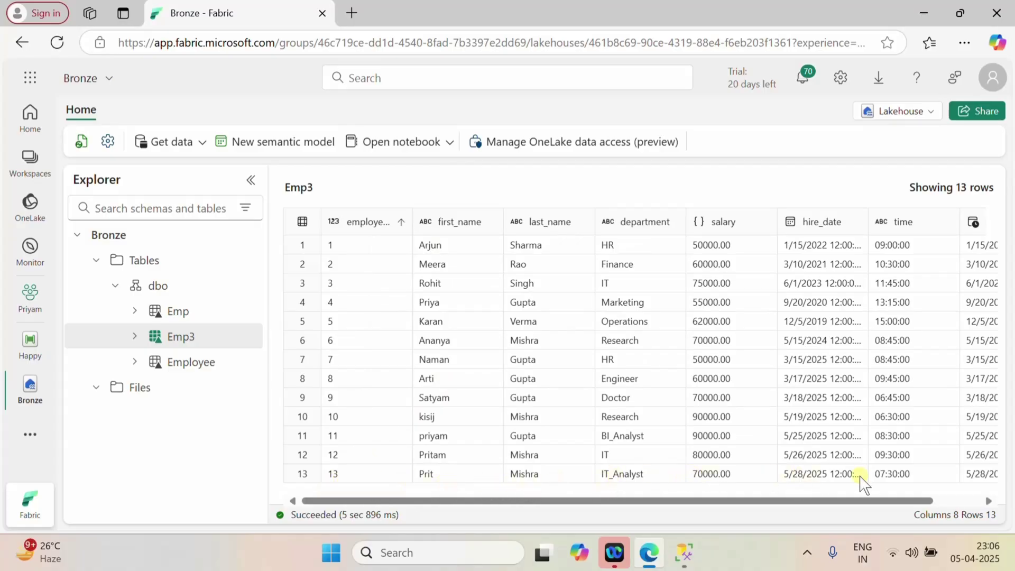
left_click_drag(842, 505, 708, 510)
- Return to the Happy pipeline and review its chain of activities on the canvas
left_click(35, 354)
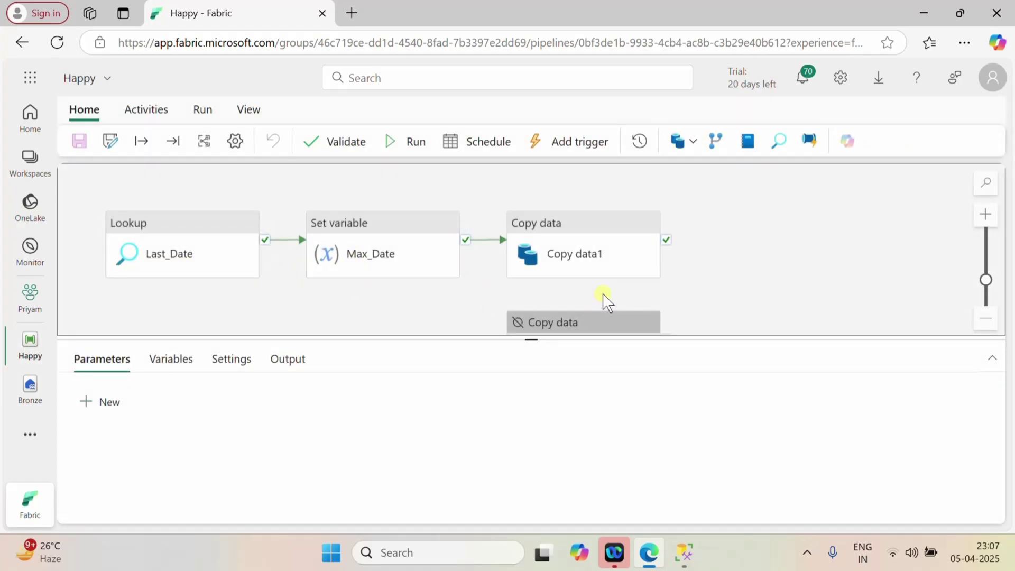
scroll(603, 298, "down", 2)
scroll(528, 300, "up", 3)
scroll(375, 305, "down", 3)
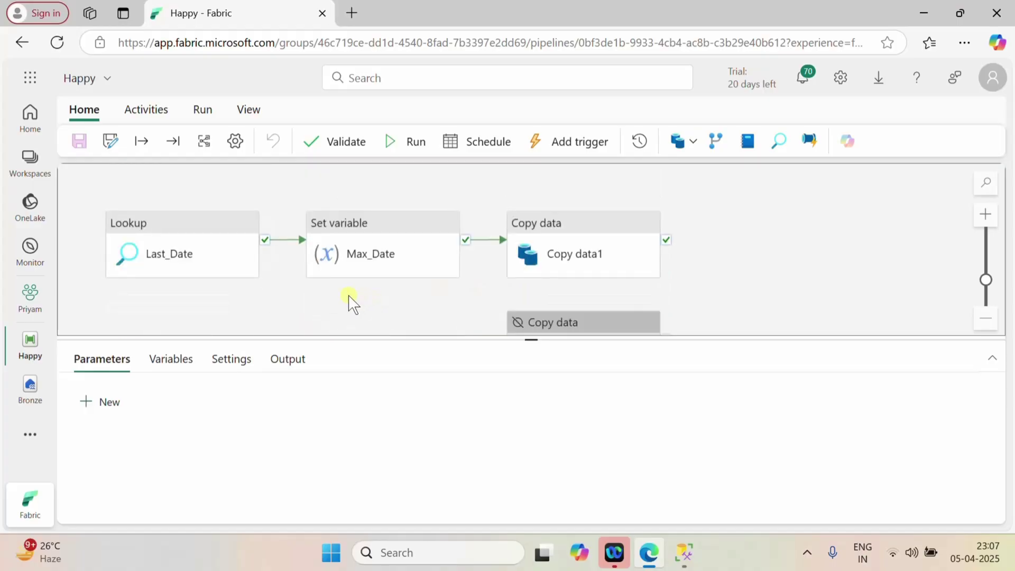